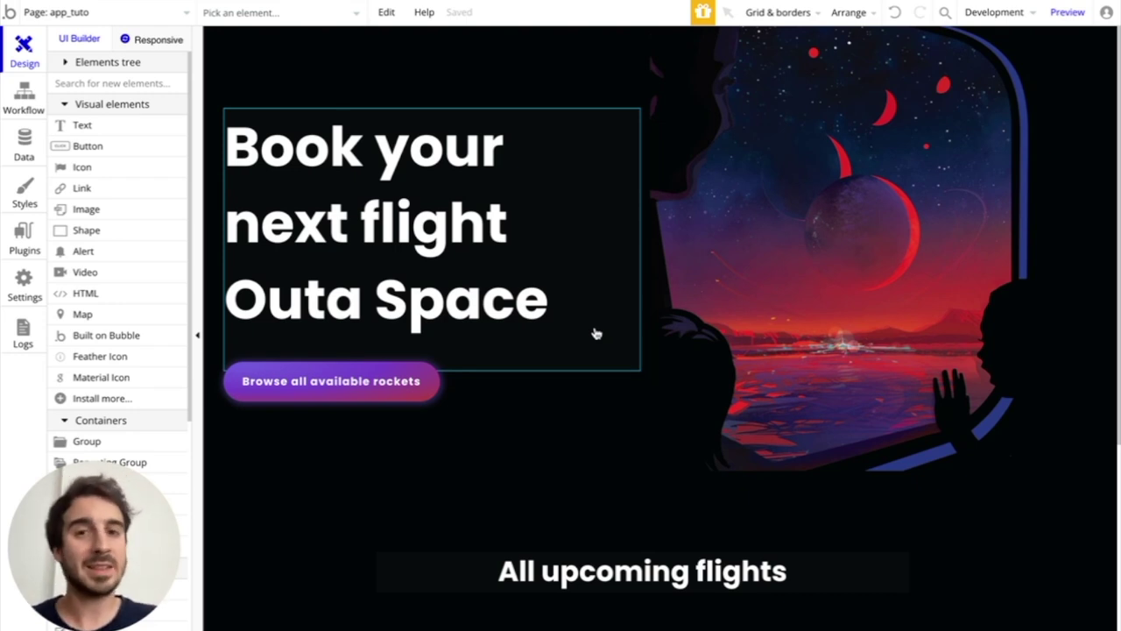
pyautogui.scroll(-2, 671, 290)
pyautogui.scroll(1, 675, 290)
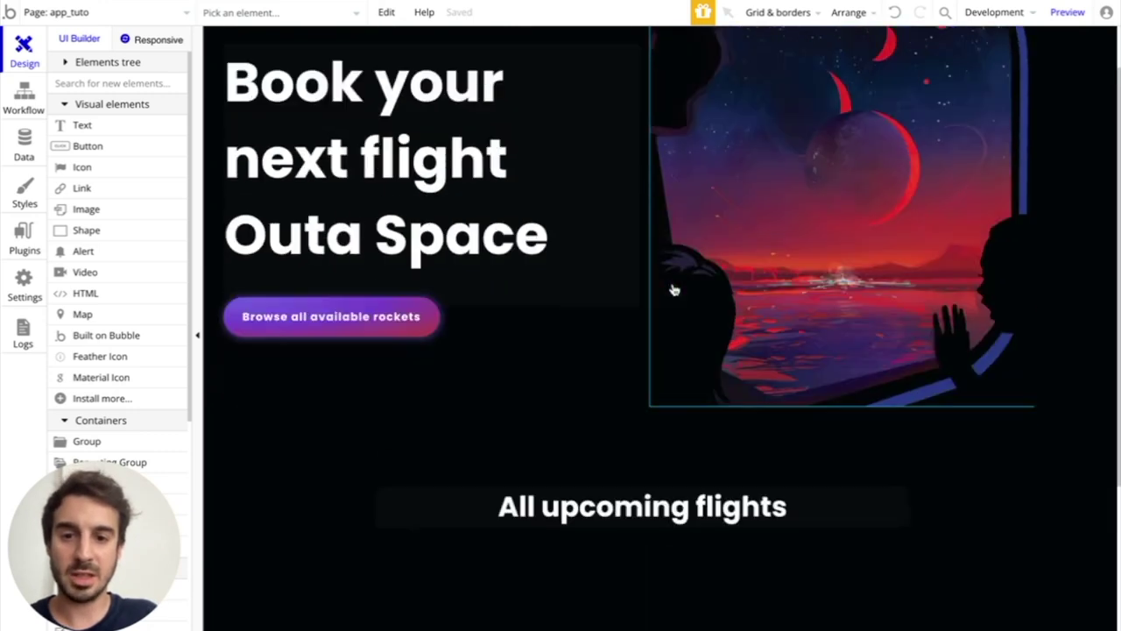
pyautogui.scroll(-3, 675, 290)
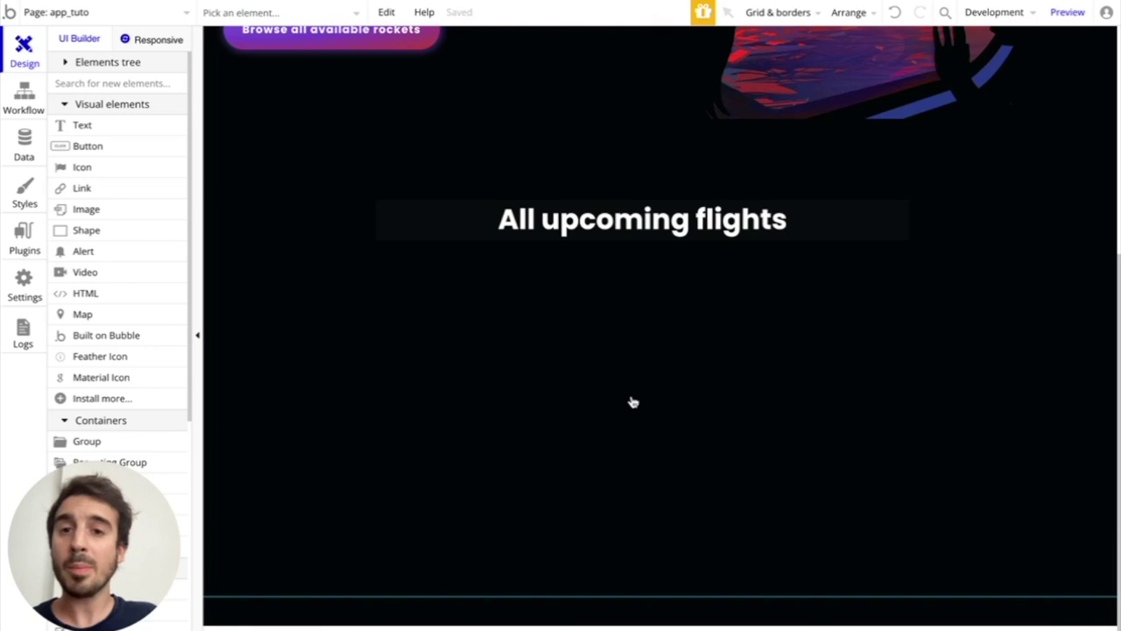
pyautogui.scroll(4, 633, 402)
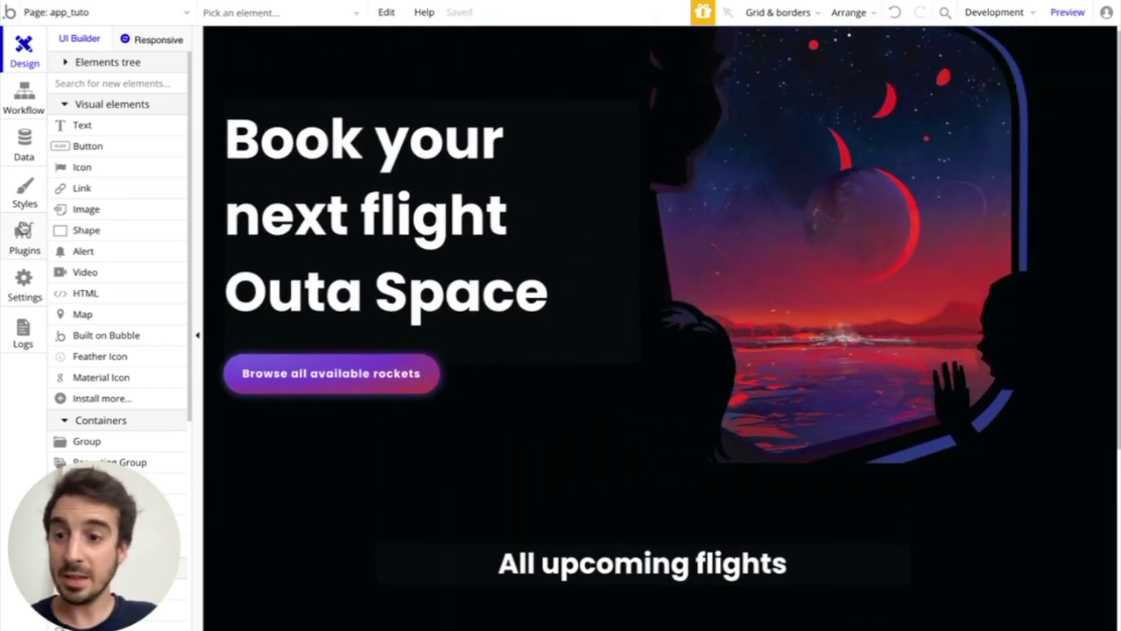
# Search the plugin installer for "api connector", then return to the installed plugins.
pyautogui.click(21, 248)
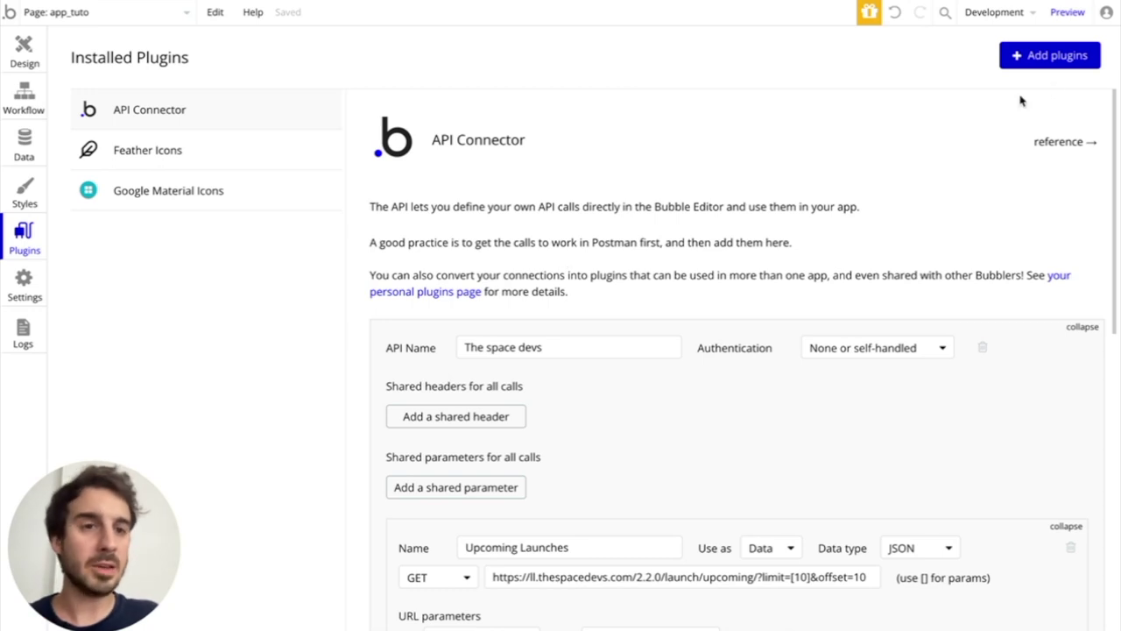
pyautogui.click(1034, 55)
pyautogui.click(303, 143)
pyautogui.write('api connector')
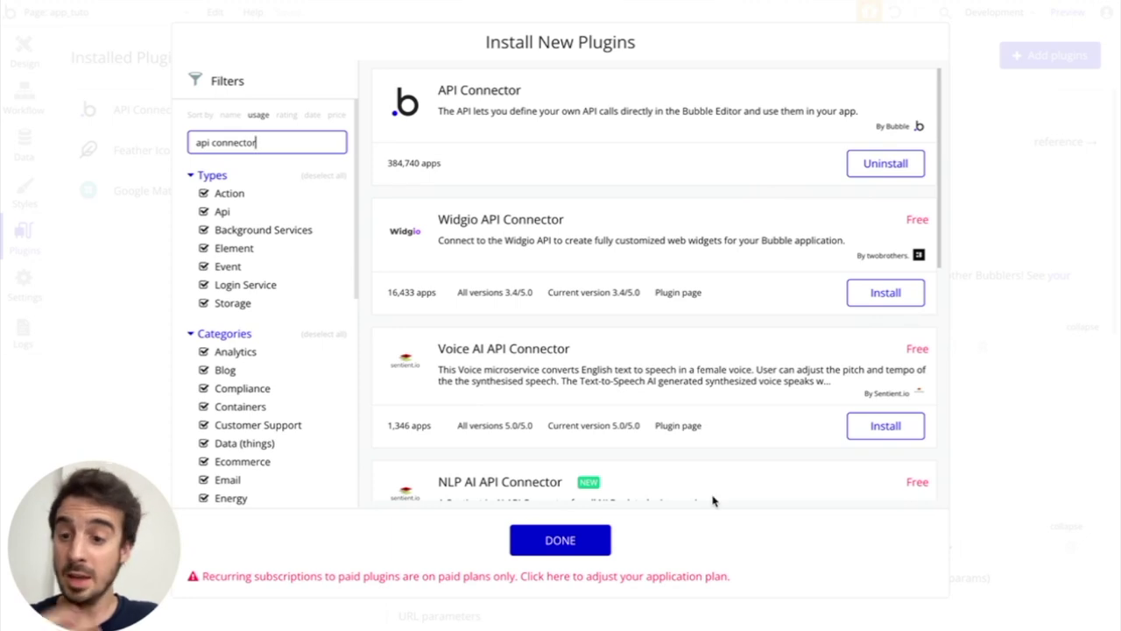
pyautogui.click(593, 541)
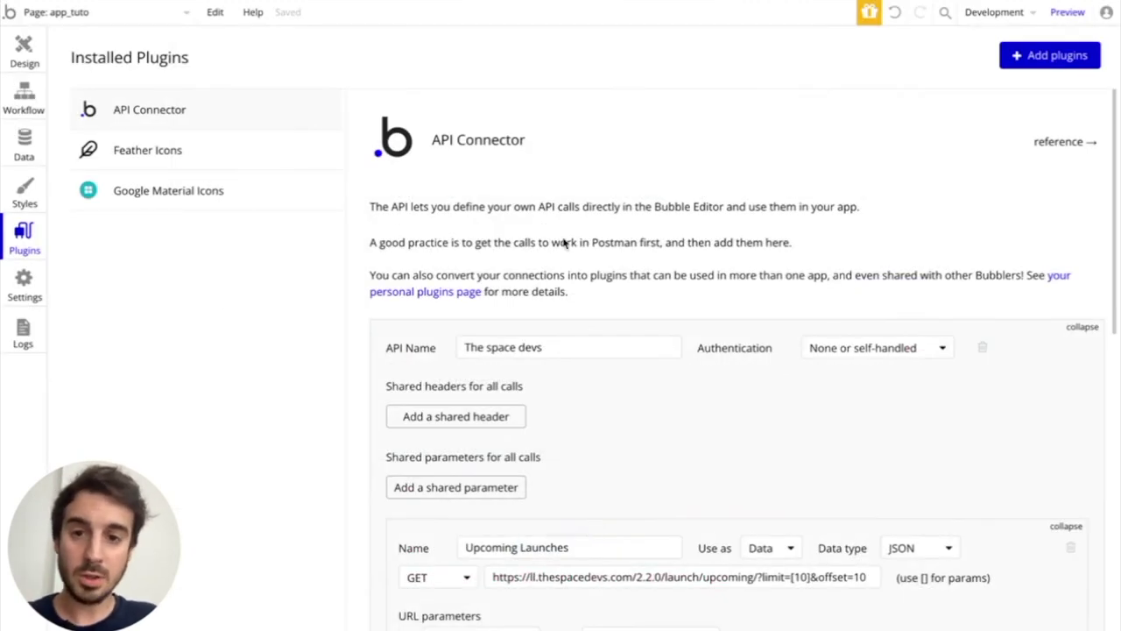
# Review the API Connector setup for The space devs API and collapse its Upcoming Launches call.
pyautogui.scroll(-3, 564, 243)
pyautogui.scroll(3, 564, 242)
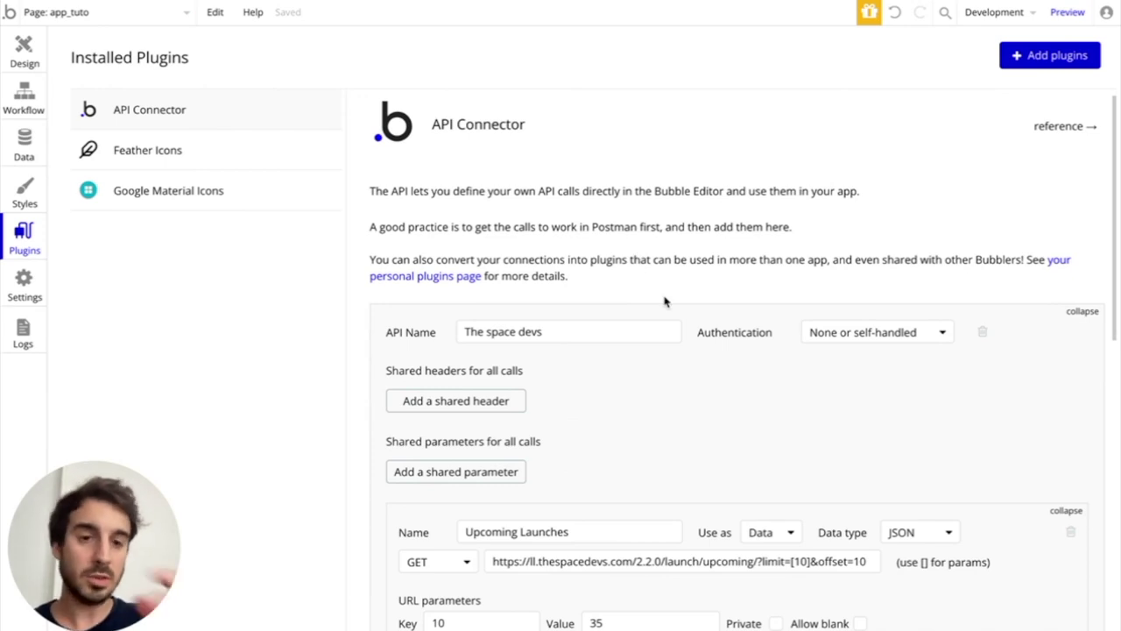
pyautogui.scroll(-1, 664, 301)
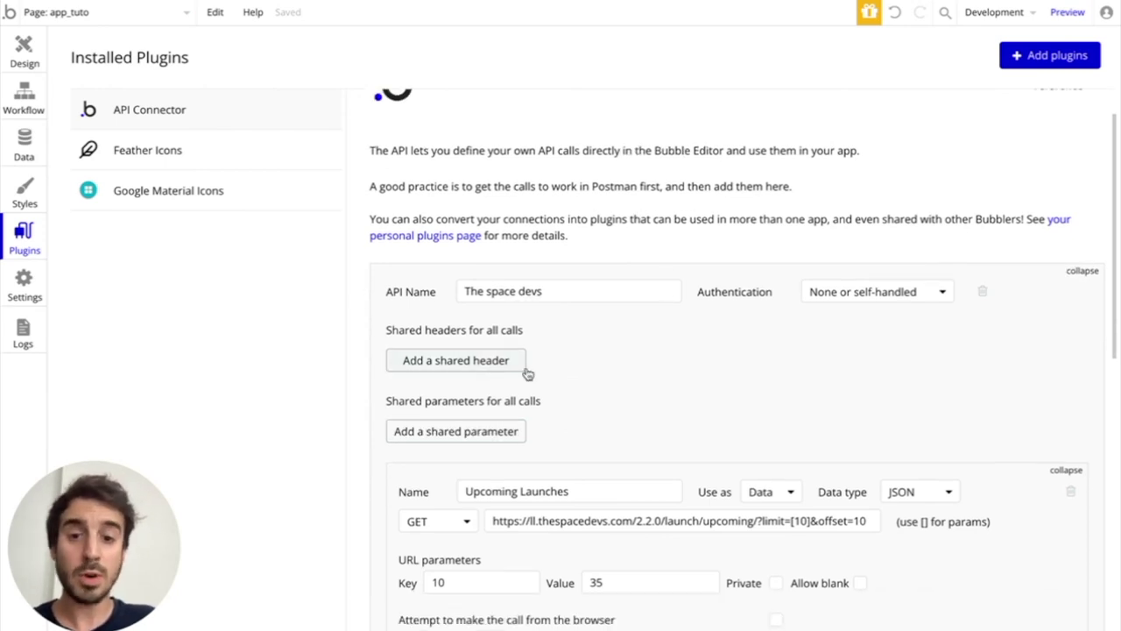
pyautogui.scroll(-1, 608, 318)
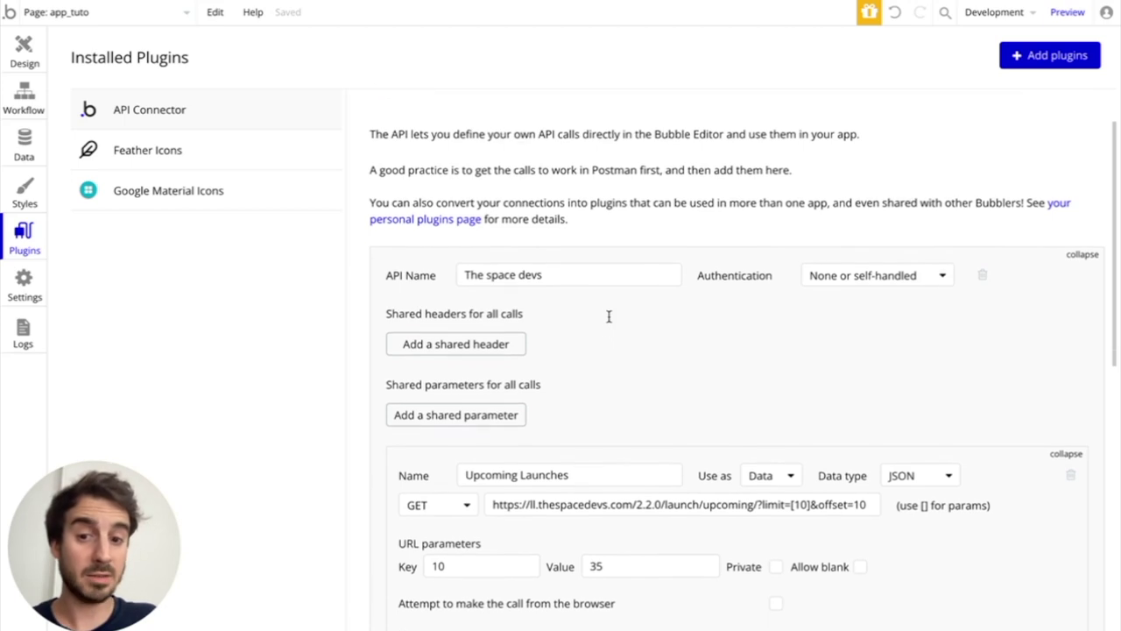
pyautogui.click(1066, 441)
pyautogui.scroll(-2, 801, 413)
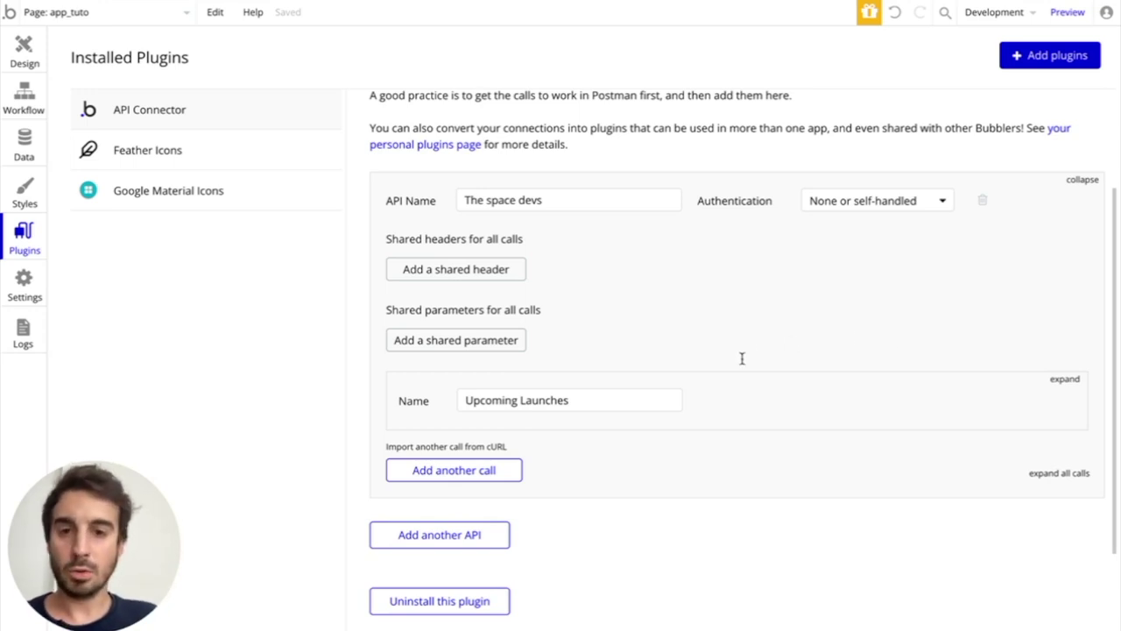
pyautogui.scroll(3, 738, 357)
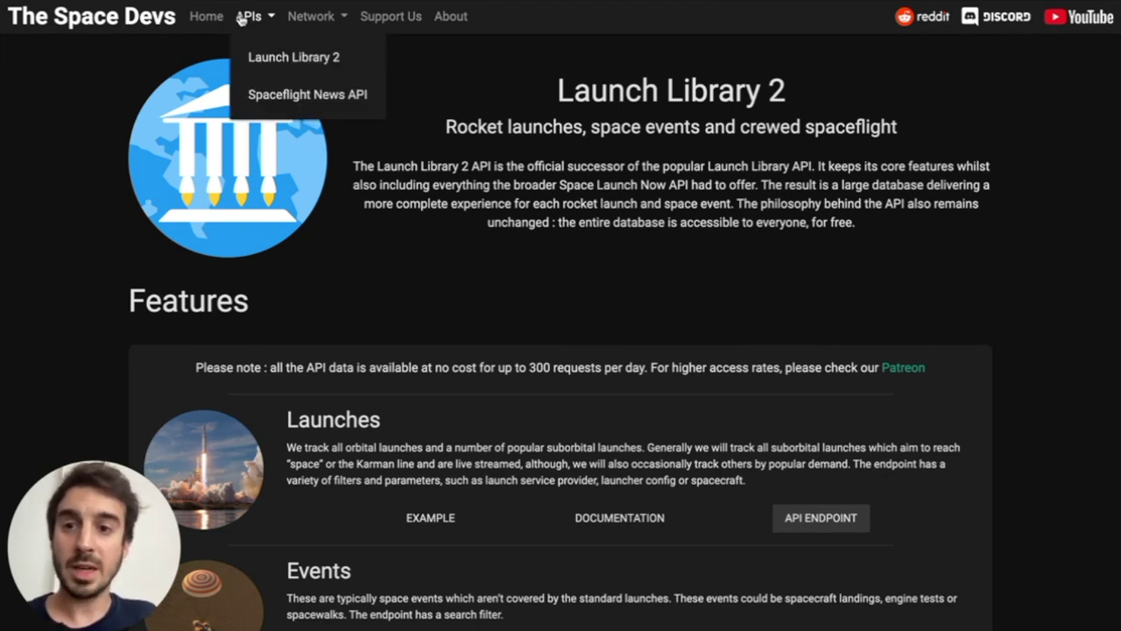
# On The Space Devs website, open the Launches example from the Launch Library 2 features and browse the upcoming launches.
pyautogui.scroll(-2, 601, 198)
pyautogui.scroll(-1, 593, 230)
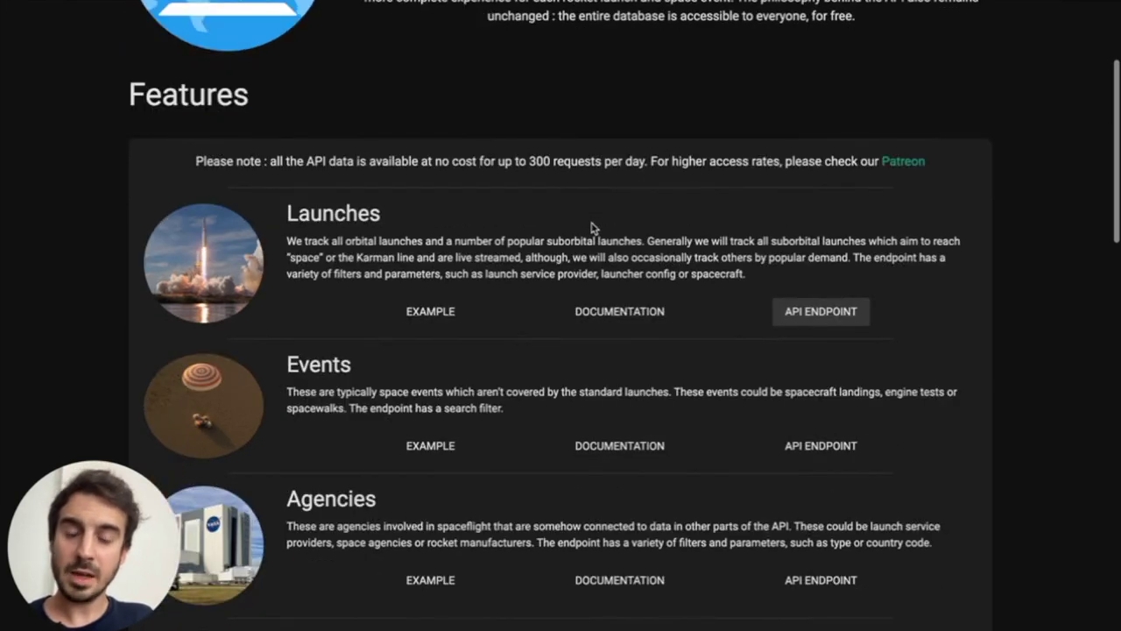
pyautogui.scroll(-1, 592, 230)
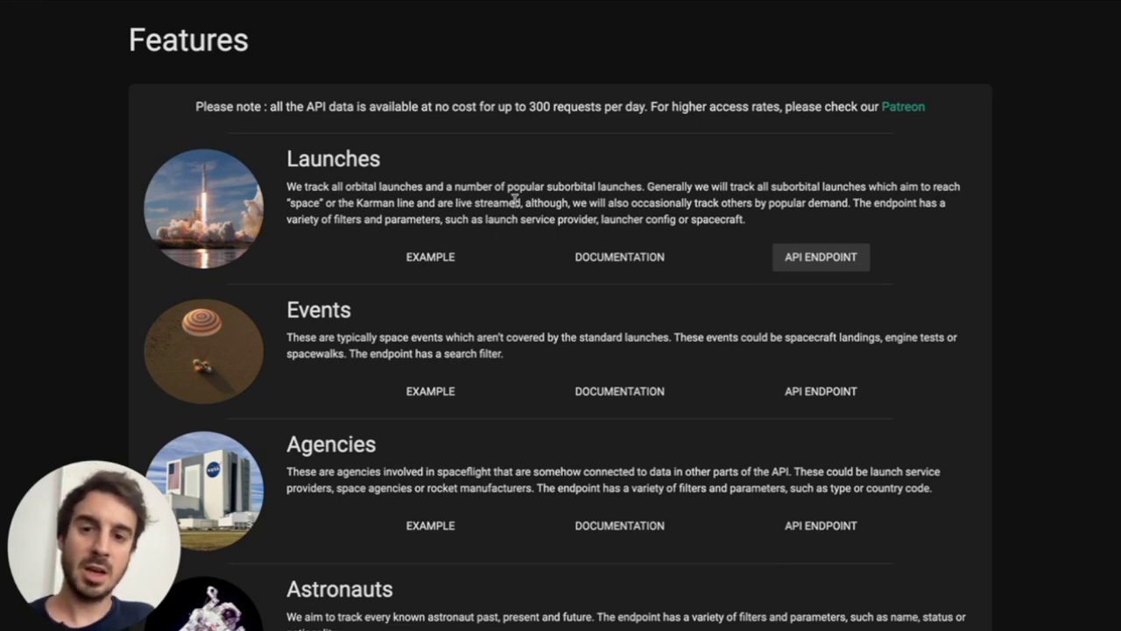
pyautogui.click(434, 263)
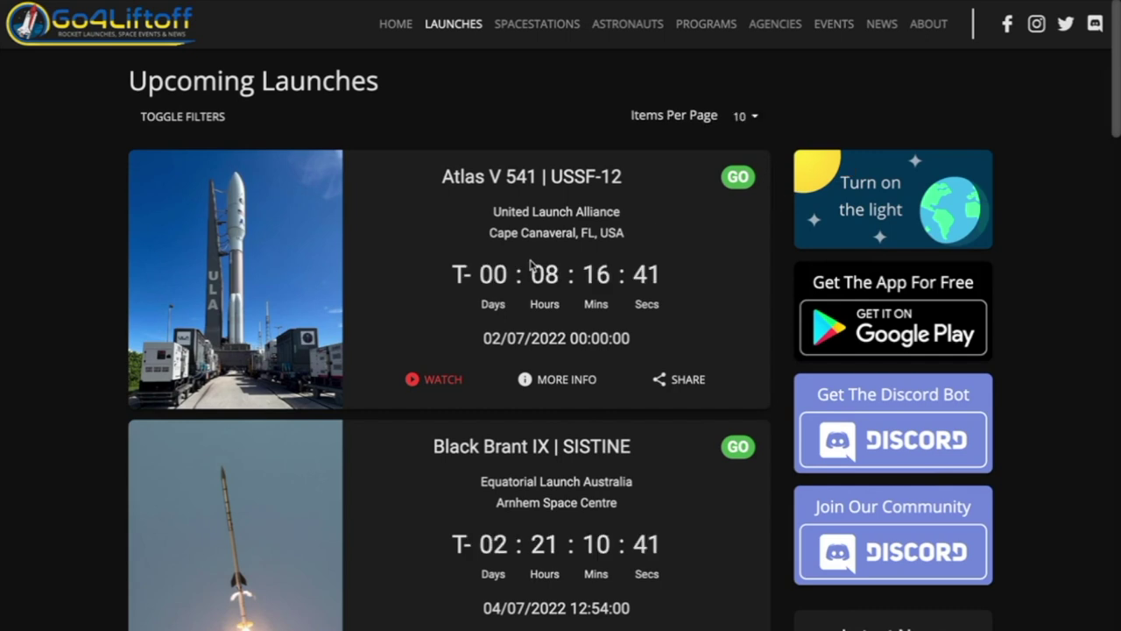
pyautogui.scroll(-4, 531, 265)
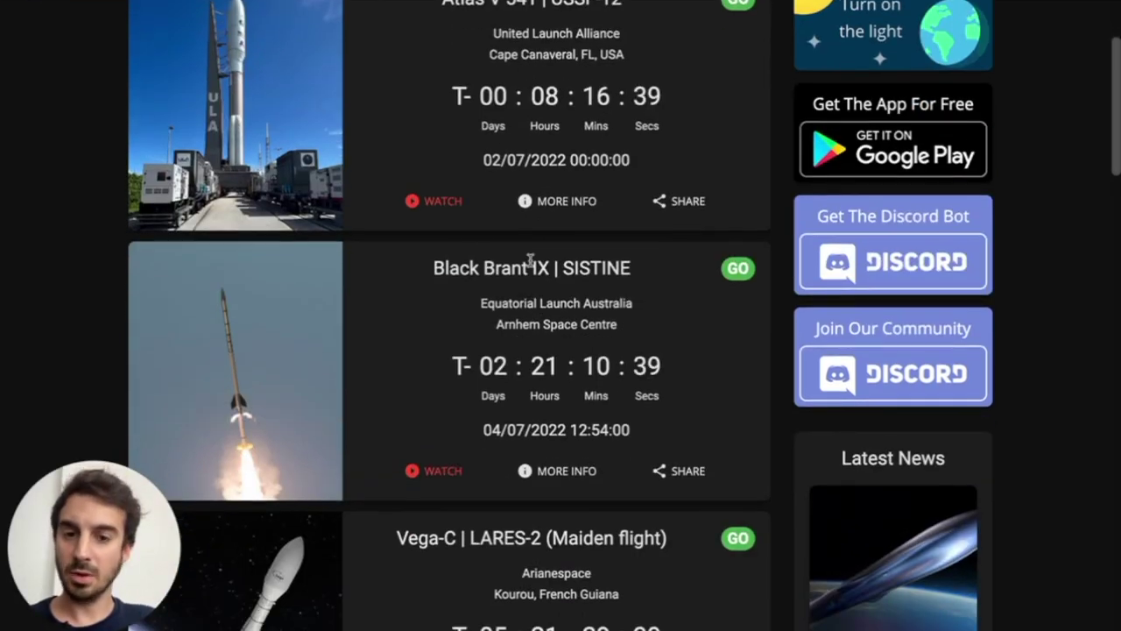
pyautogui.scroll(-5, 530, 261)
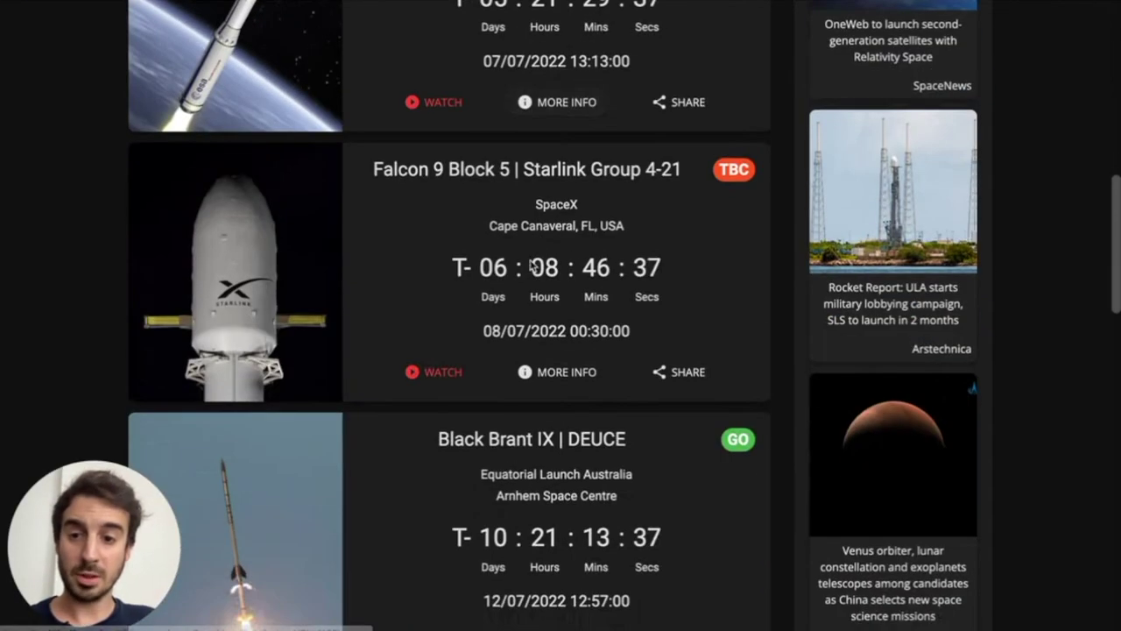
pyautogui.scroll(3, 530, 265)
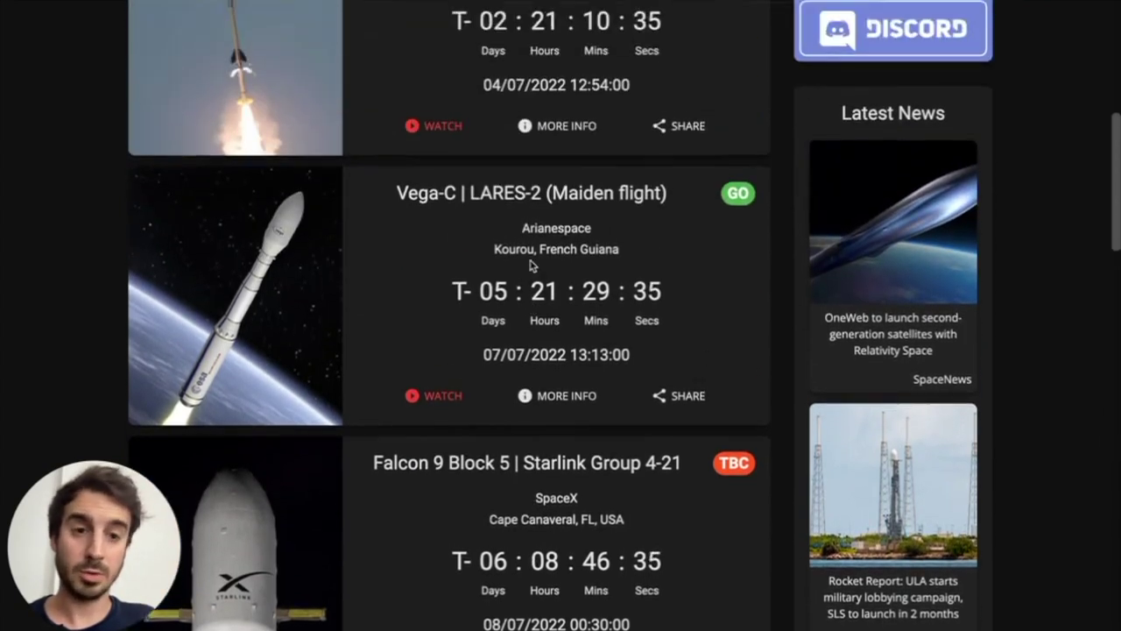
pyautogui.scroll(3, 530, 260)
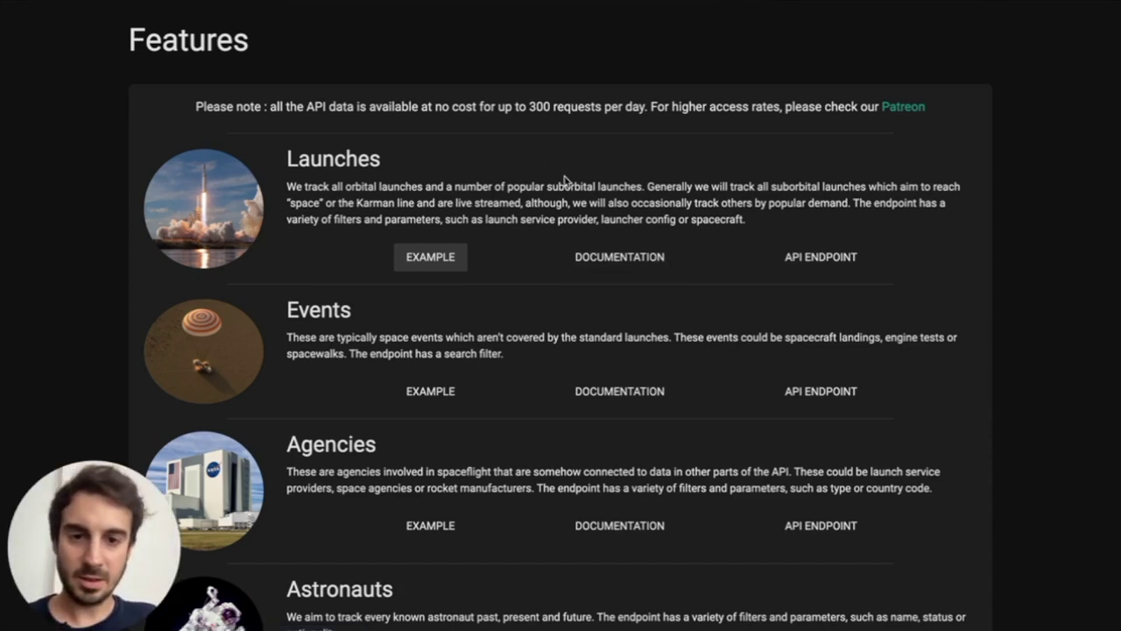
# Open the Launches documentation in Swagger and expand the launch endpoint group.
pyautogui.click(611, 266)
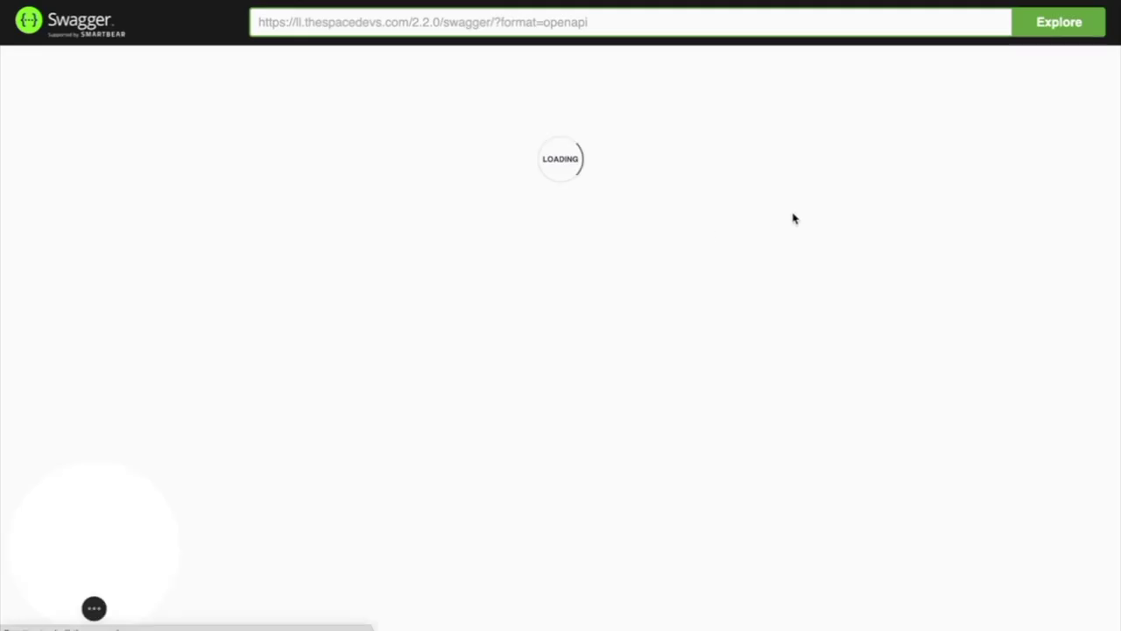
pyautogui.scroll(-5, 480, 298)
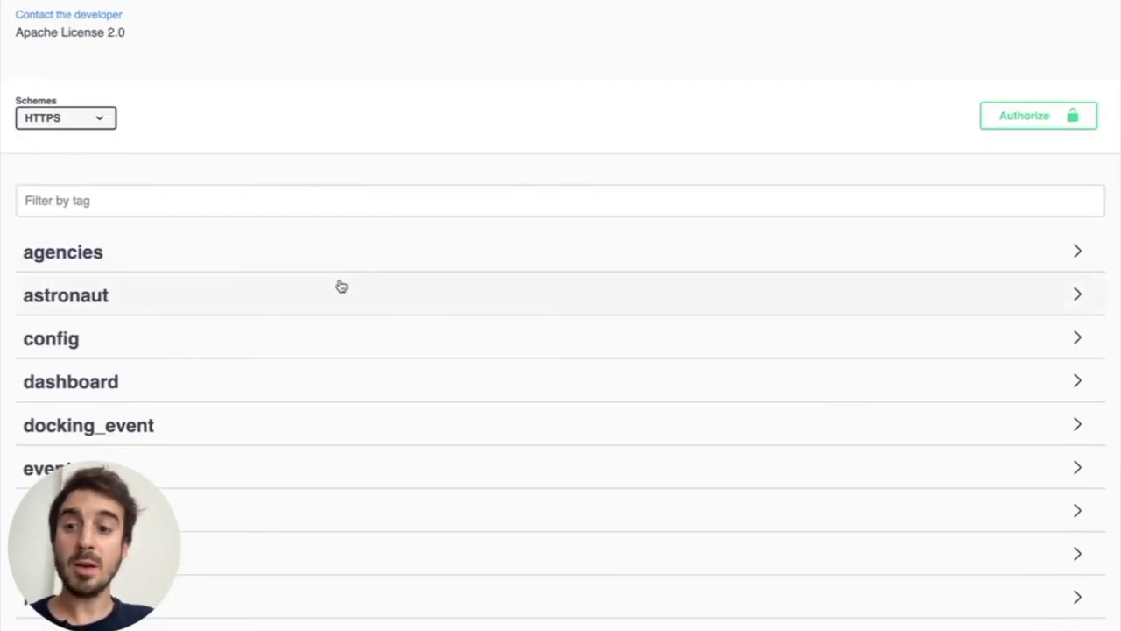
pyautogui.scroll(-3, 340, 286)
pyautogui.scroll(-1, 340, 285)
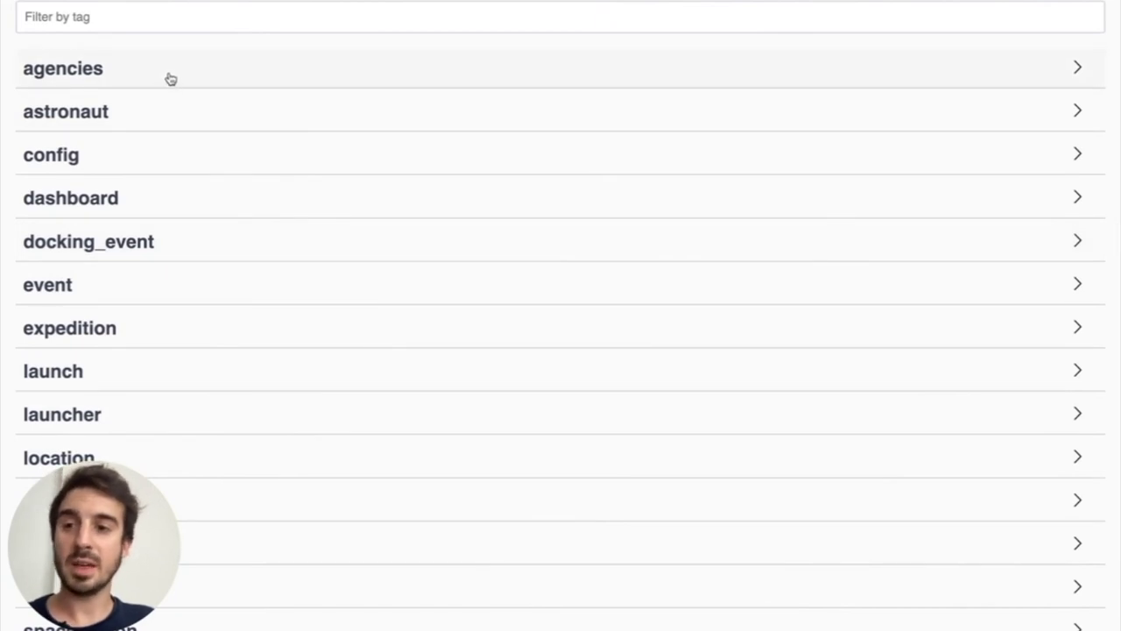
pyautogui.scroll(-3, 157, 233)
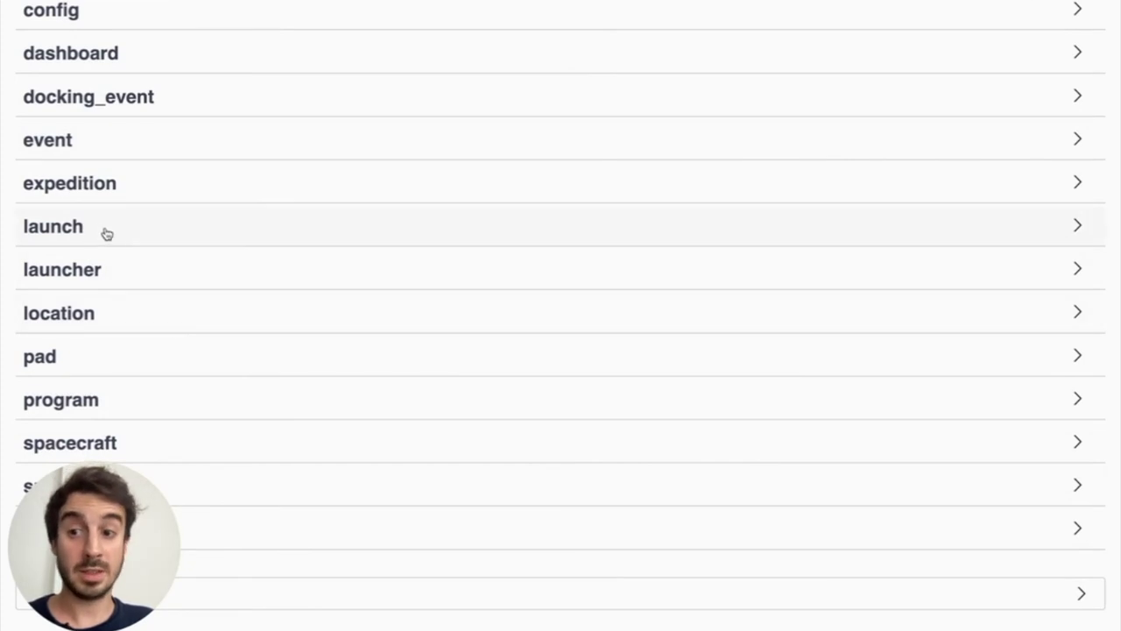
pyautogui.click(109, 233)
pyautogui.scroll(-2, 266, 316)
pyautogui.scroll(-1, 266, 316)
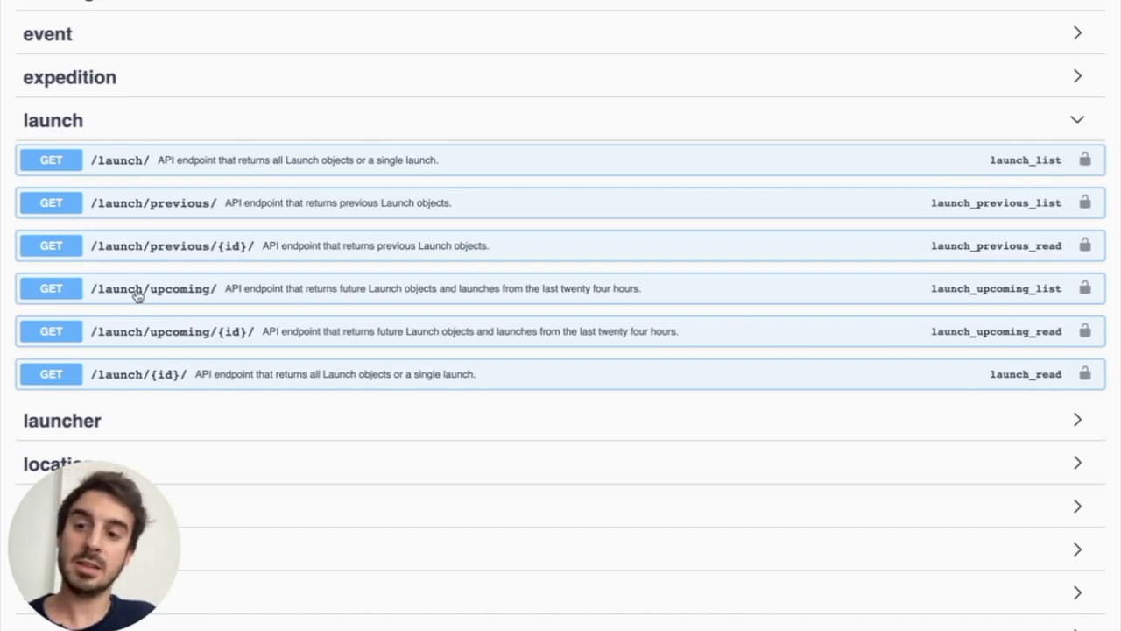
# Expand the GET /launch/upcoming/ endpoint and highlight part of its description about returning future launches.
pyautogui.click(531, 296)
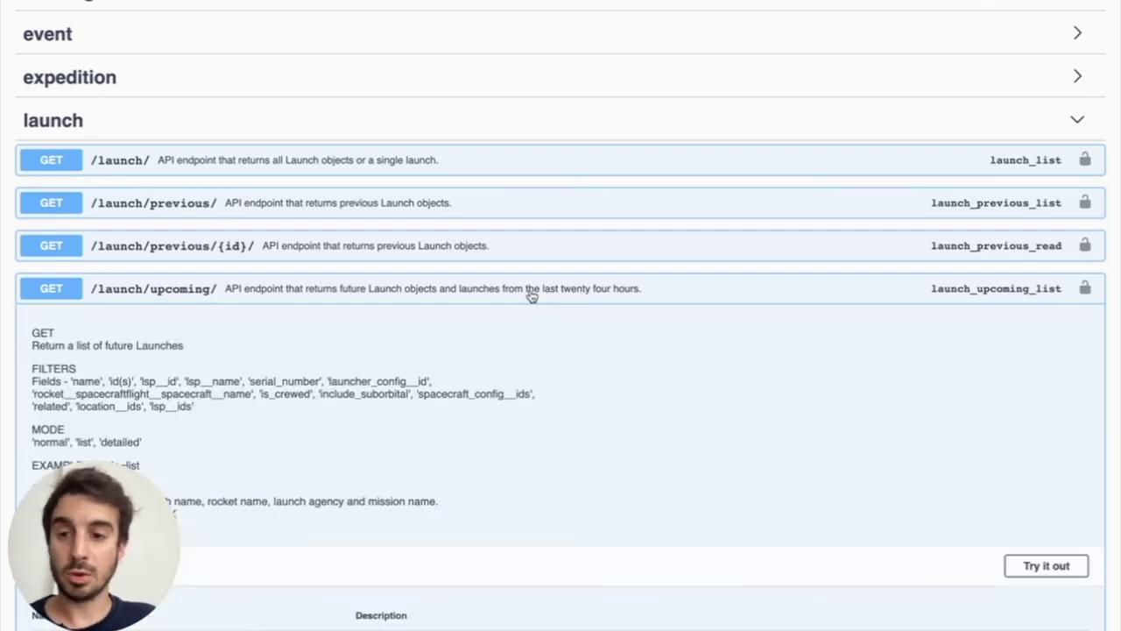
pyautogui.scroll(-5, 455, 305)
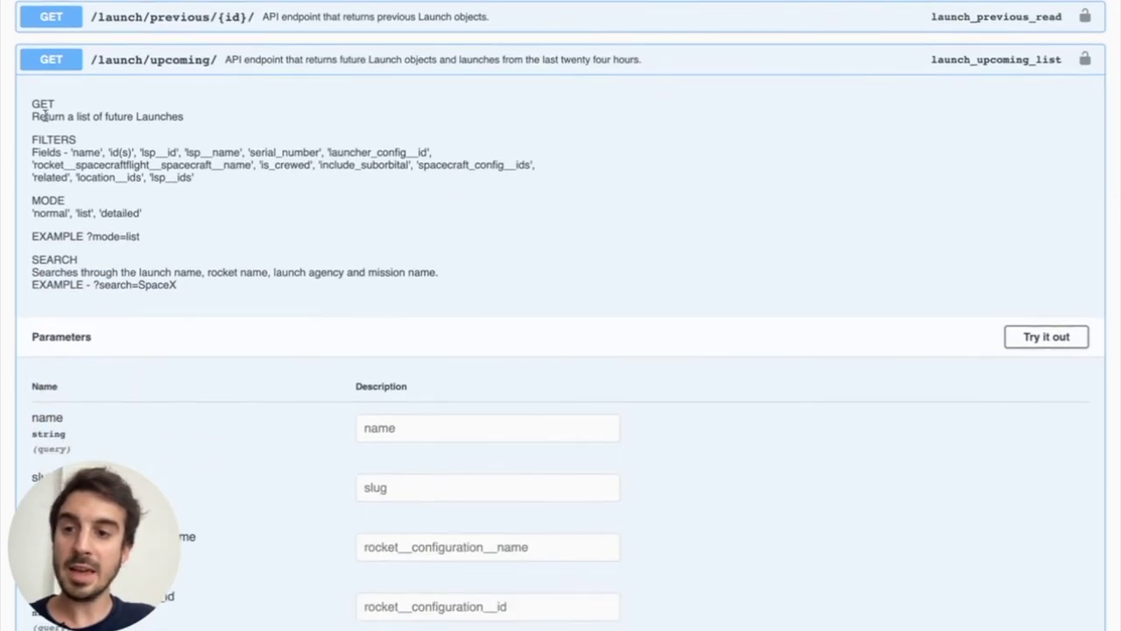
pyautogui.moveTo(33, 116); pyautogui.dragTo(148, 120)
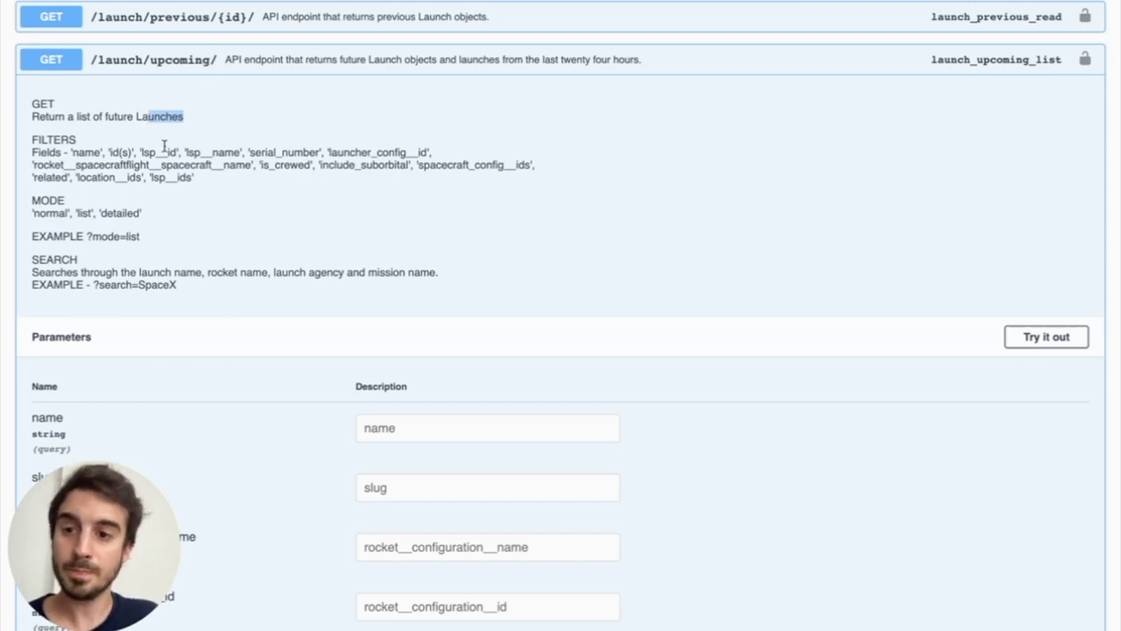
# Examine the query parameters available for the /launch/upcoming/ endpoint.
pyautogui.scroll(-2, 193, 227)
pyautogui.scroll(-3, 219, 241)
pyautogui.scroll(-2, 221, 255)
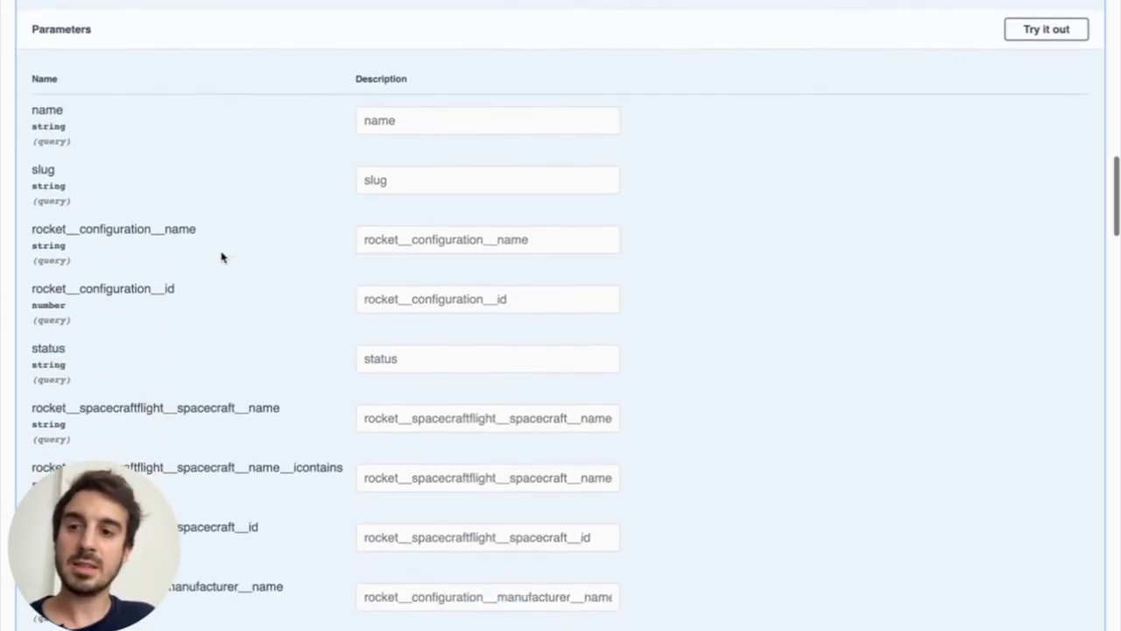
pyautogui.scroll(-1, 114, 132)
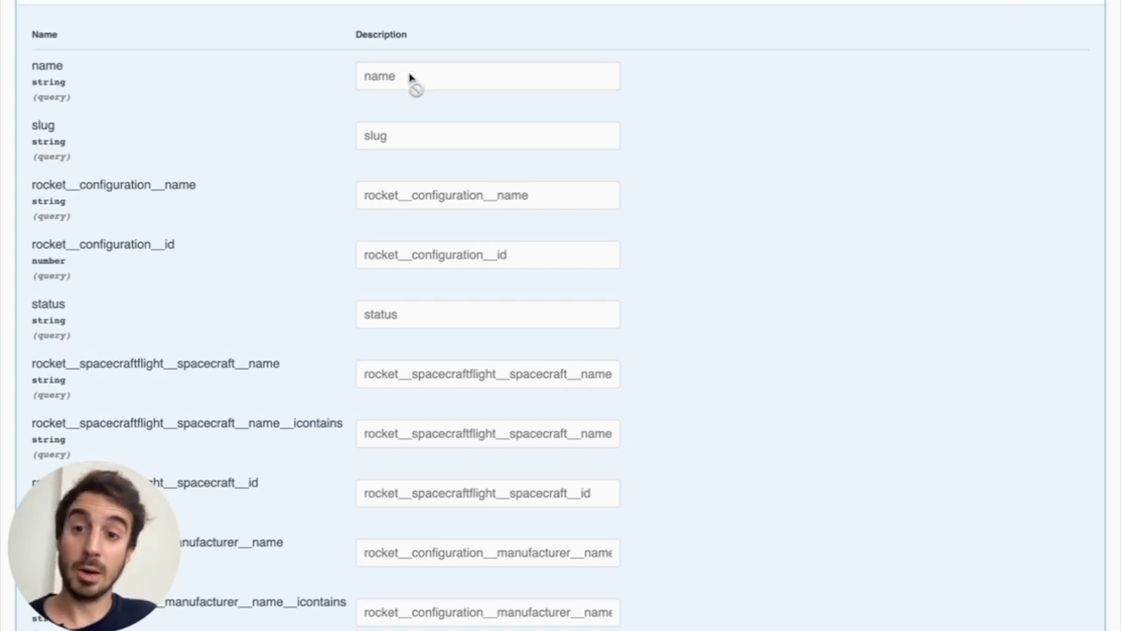
pyautogui.scroll(-2, 179, 151)
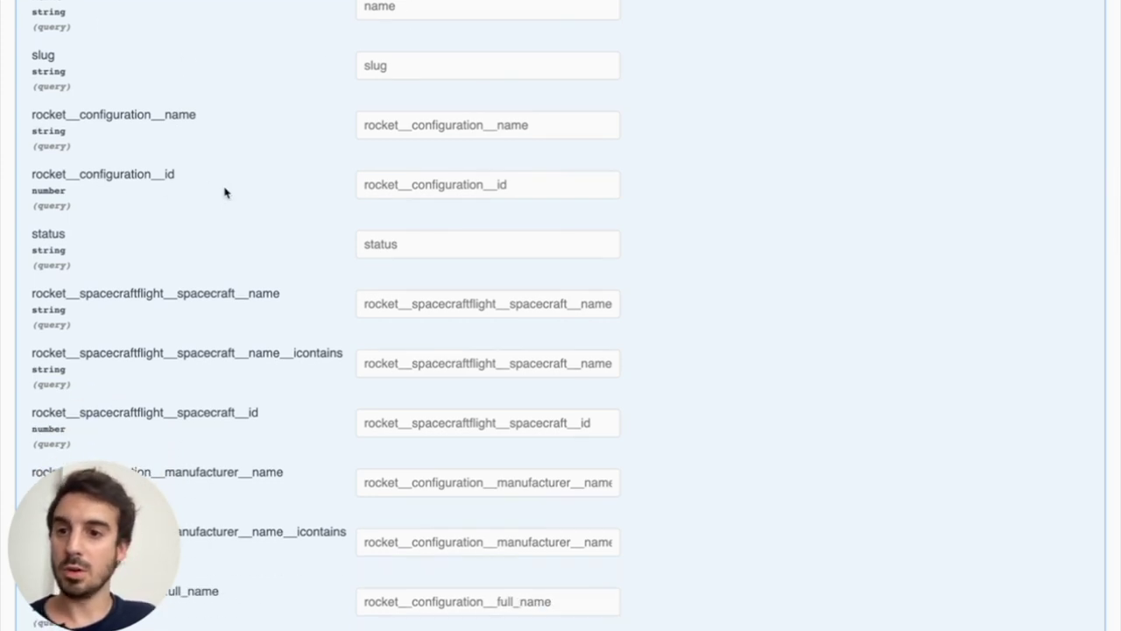
pyautogui.scroll(-4, 298, 230)
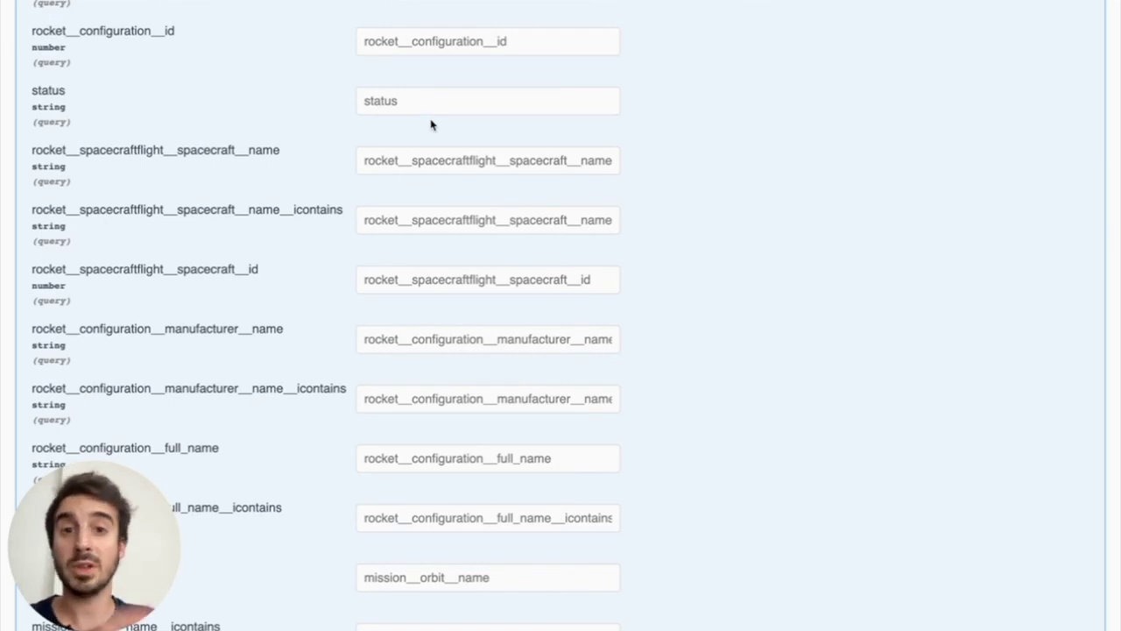
pyautogui.scroll(7, 433, 140)
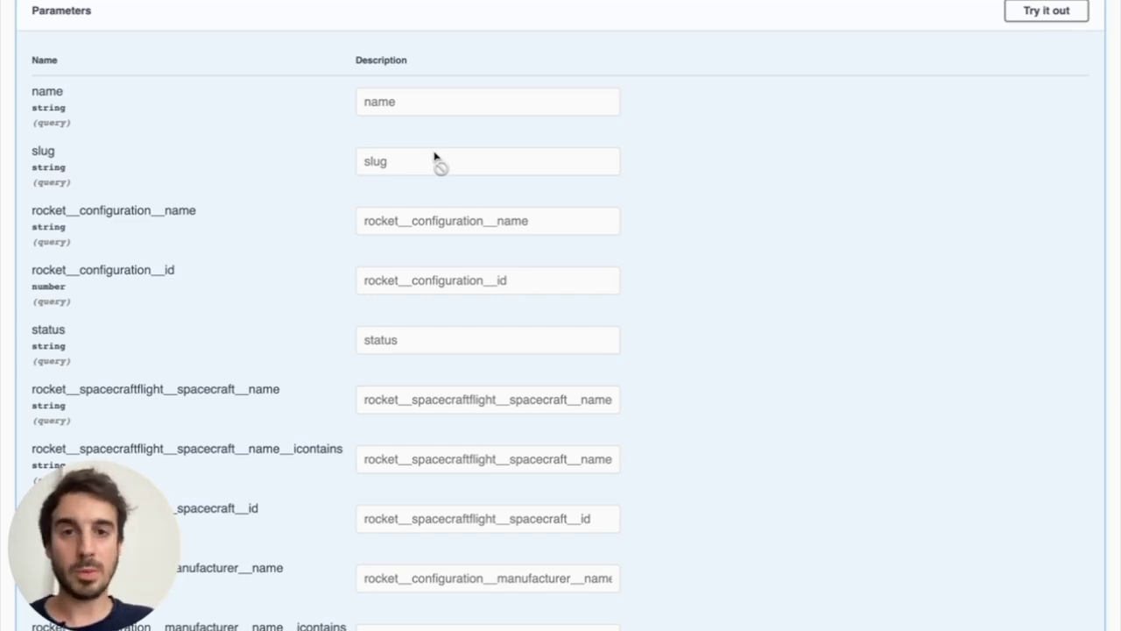
pyautogui.scroll(-3, 394, 186)
pyautogui.scroll(-7, 390, 186)
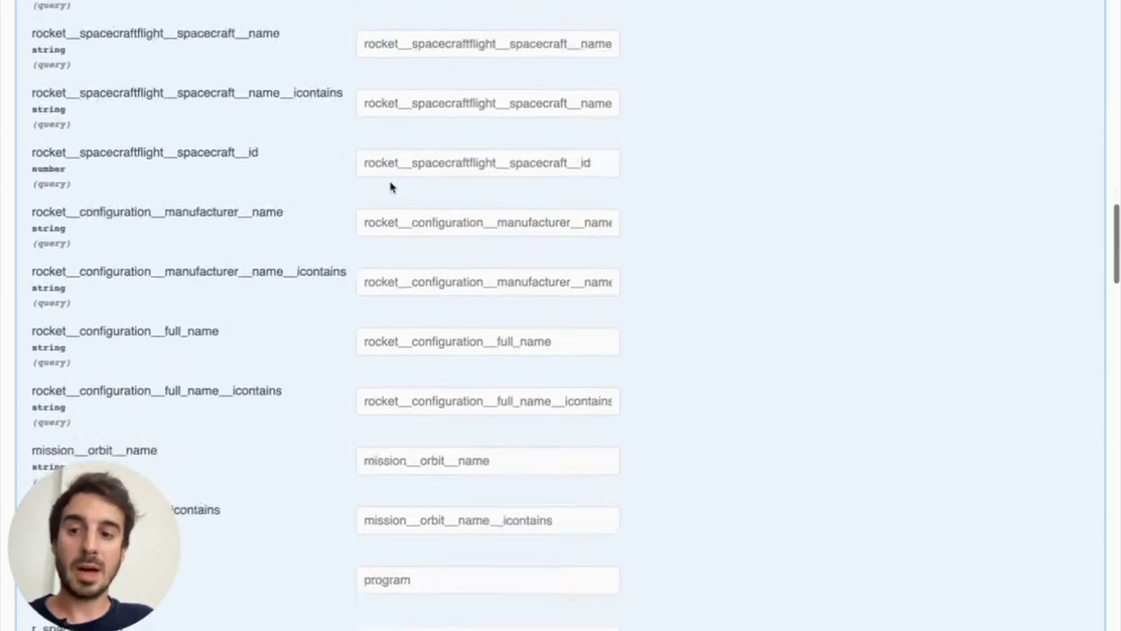
pyautogui.scroll(5, 391, 185)
pyautogui.scroll(10, 391, 185)
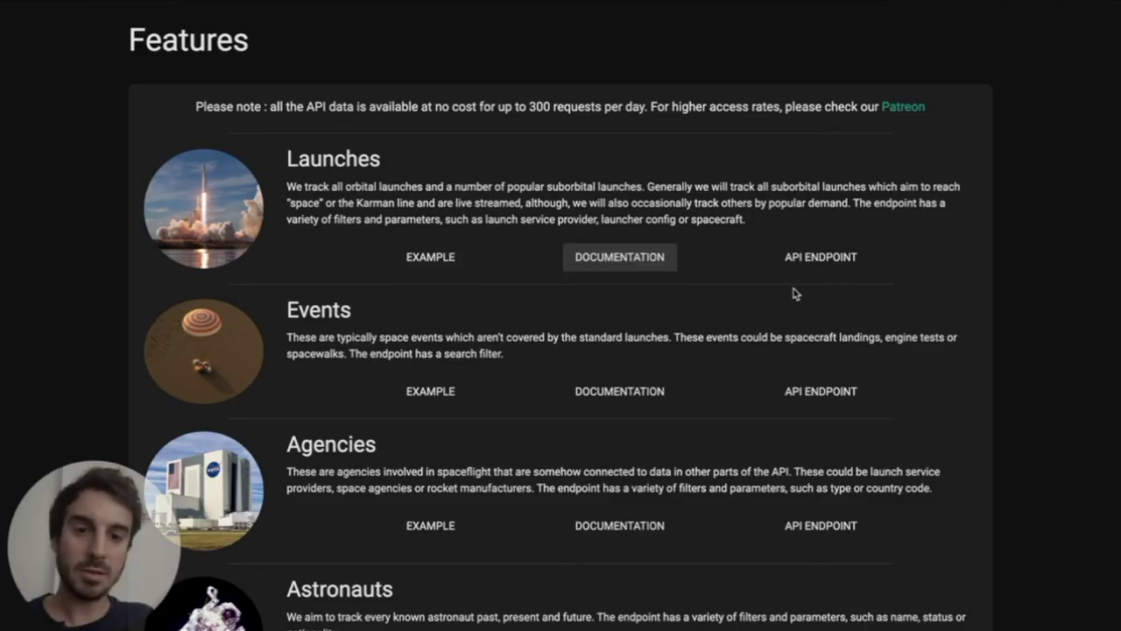
# Open the Launches API endpoint from the features page and go up to the Launch Library root.
pyautogui.click(837, 265)
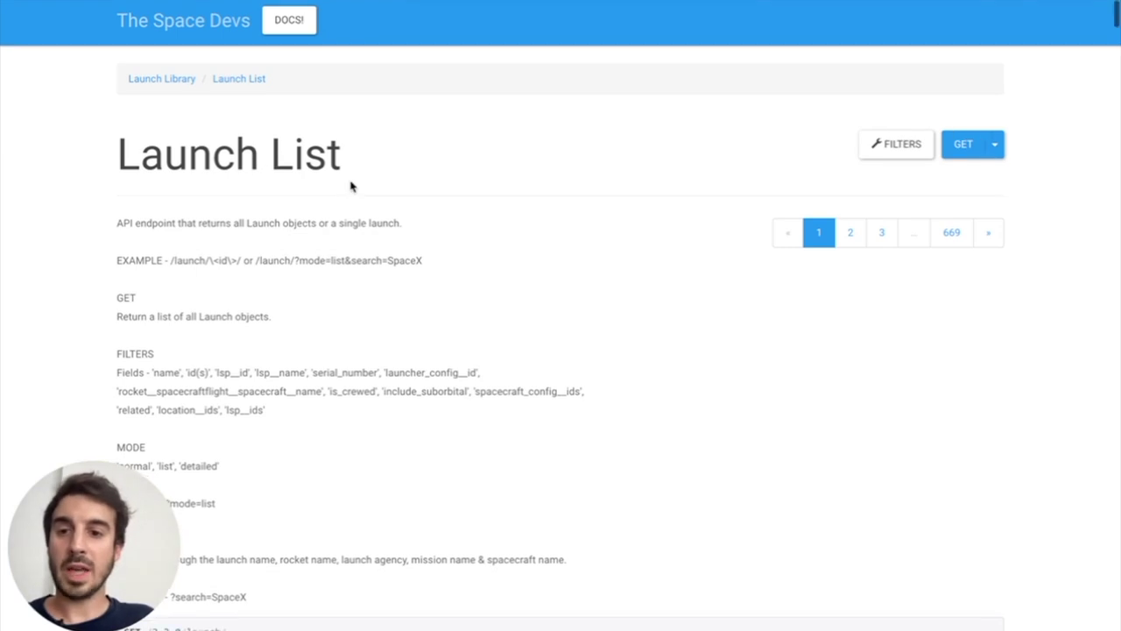
pyautogui.click(160, 84)
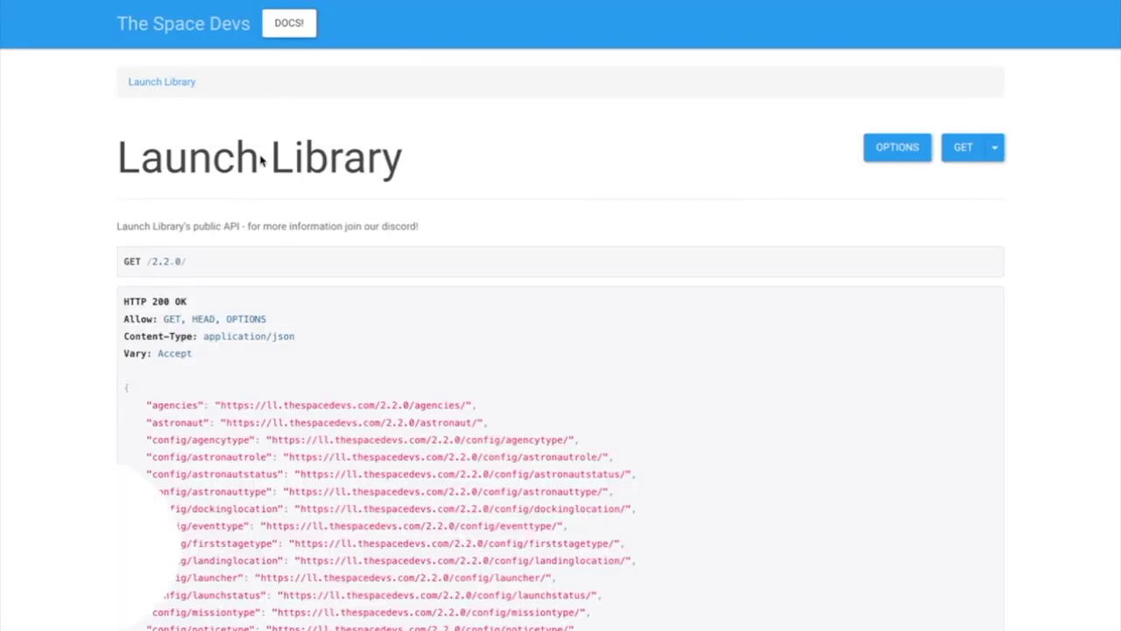
# Copy the launch/upcoming endpoint URL from the endpoint list at the Launch Library root.
pyautogui.scroll(-3, 318, 198)
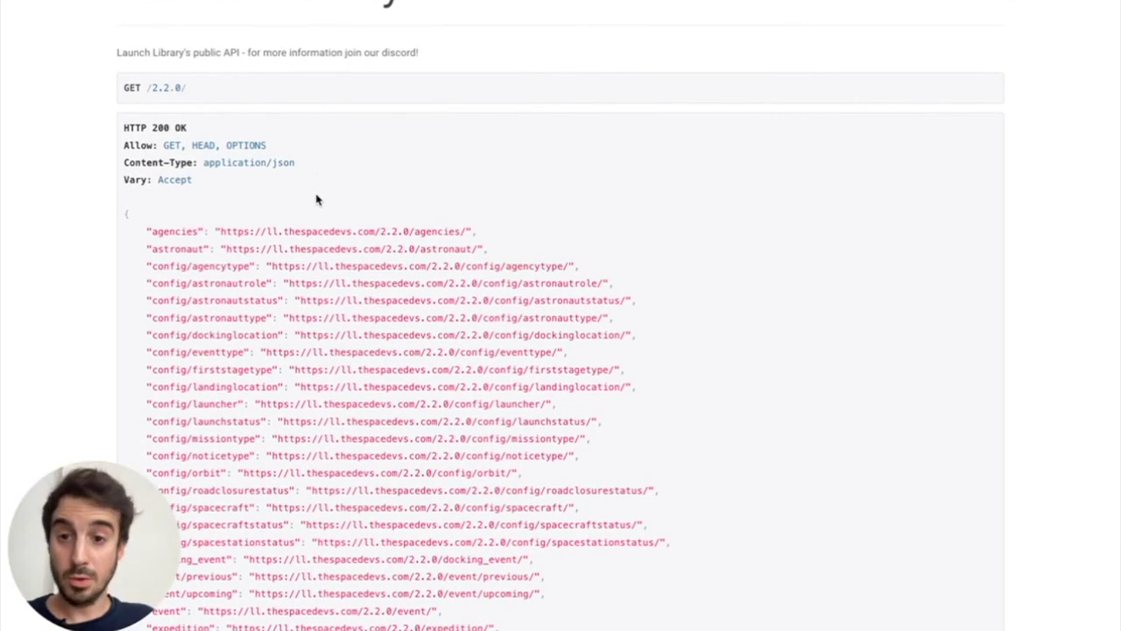
pyautogui.scroll(-2, 318, 200)
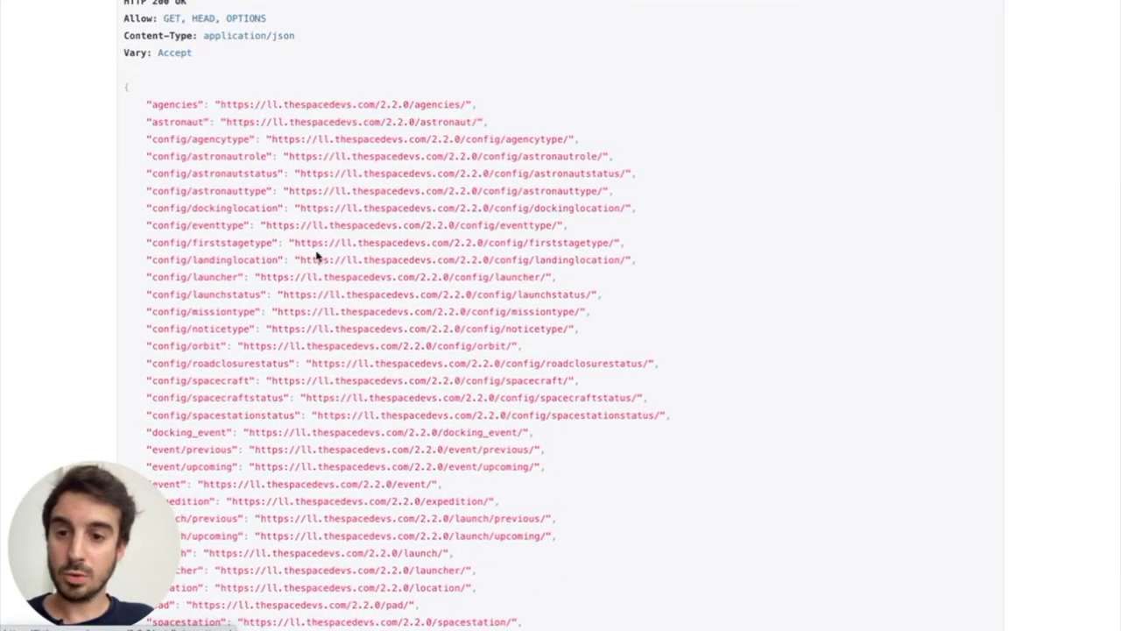
pyautogui.scroll(-1, 288, 336)
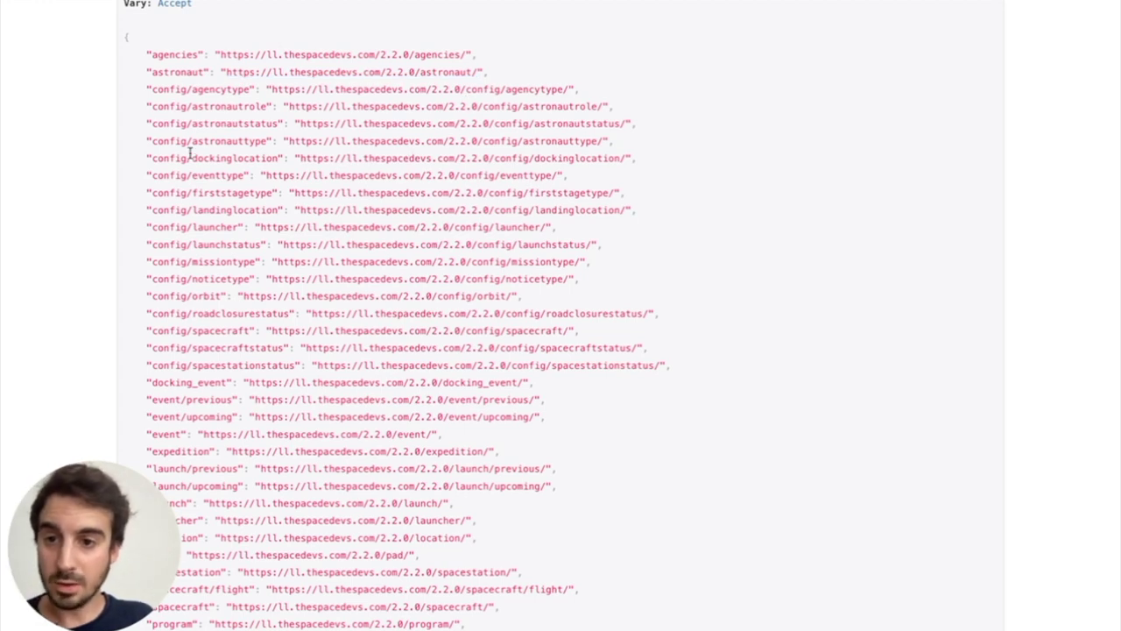
pyautogui.scroll(-2, 225, 293)
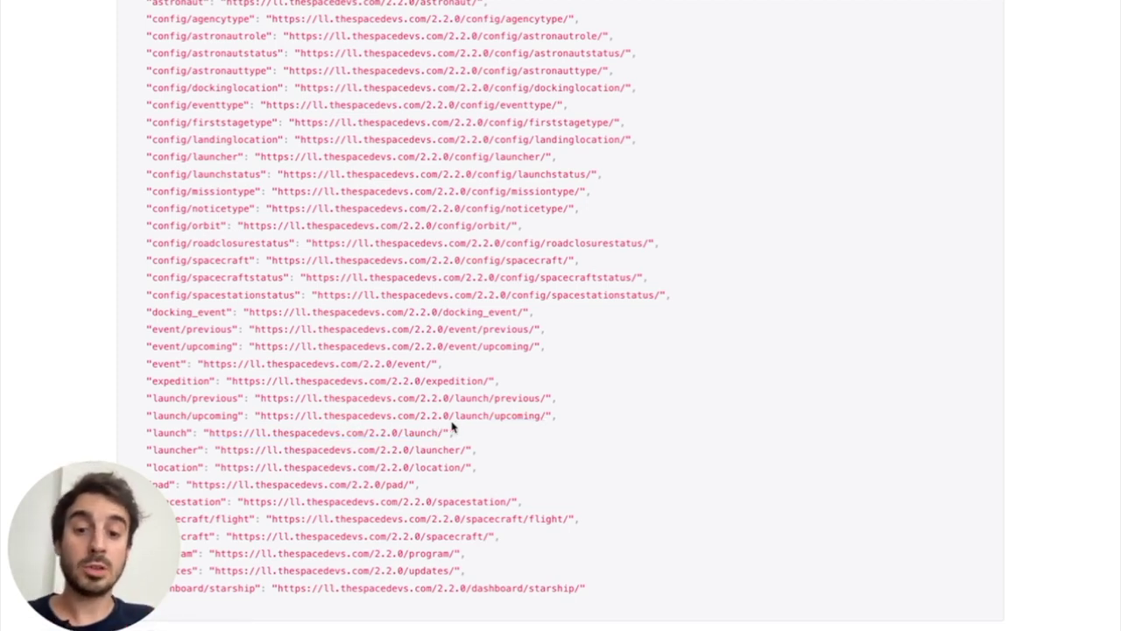
pyautogui.moveTo(260, 415); pyautogui.dragTo(545, 415)
pyautogui.hotkey('ctrl', 'c')
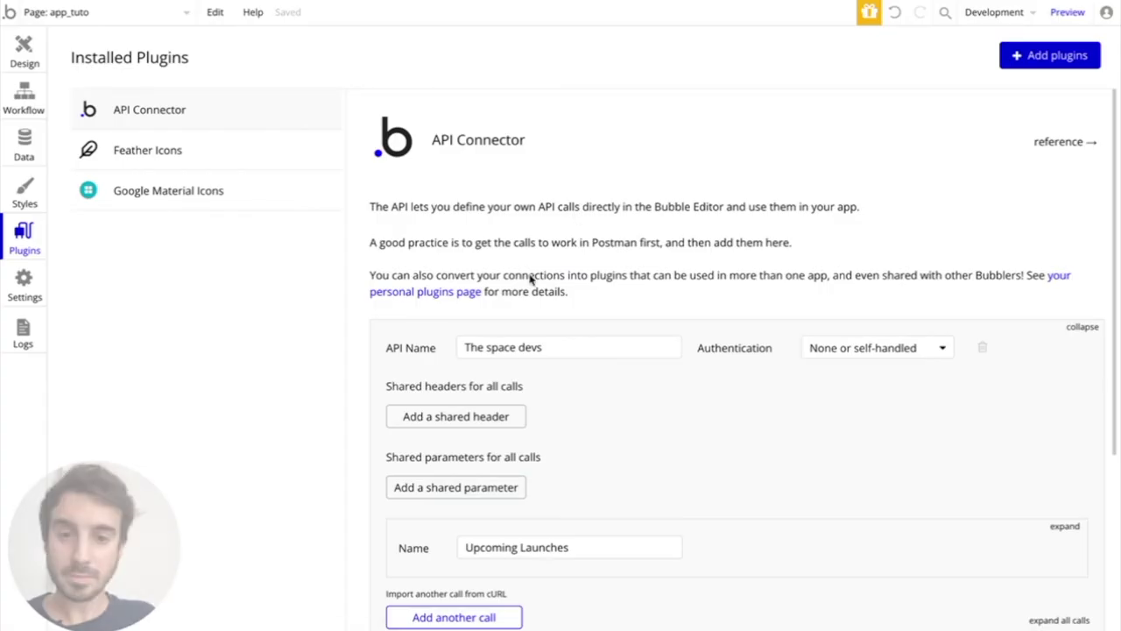
pyautogui.scroll(-3, 531, 280)
pyautogui.scroll(-2, 556, 332)
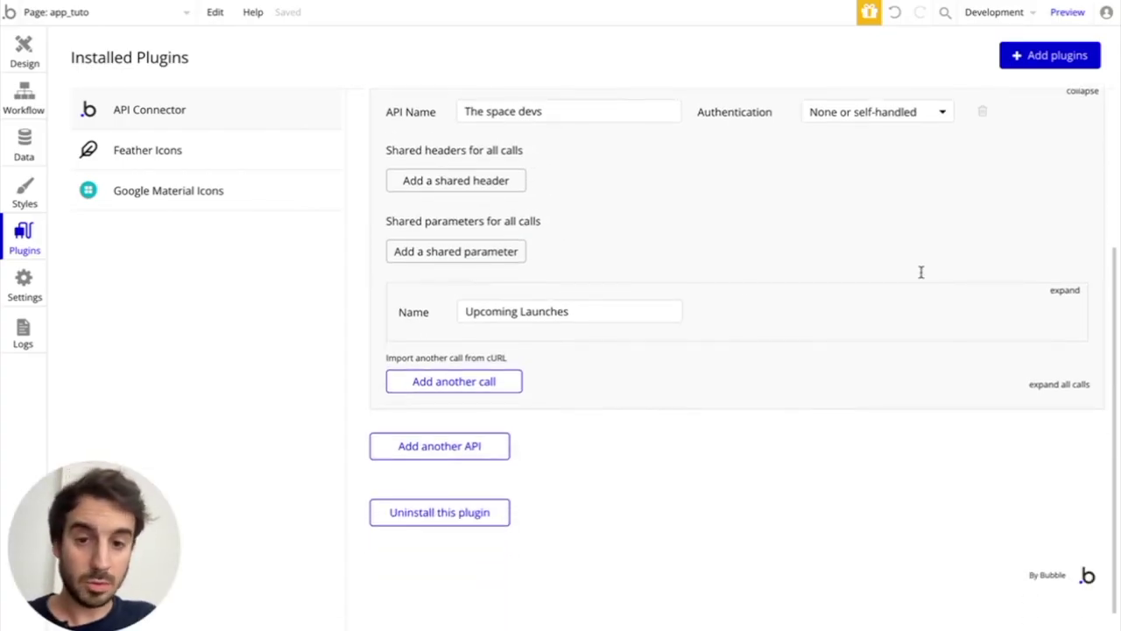
pyautogui.click(469, 389)
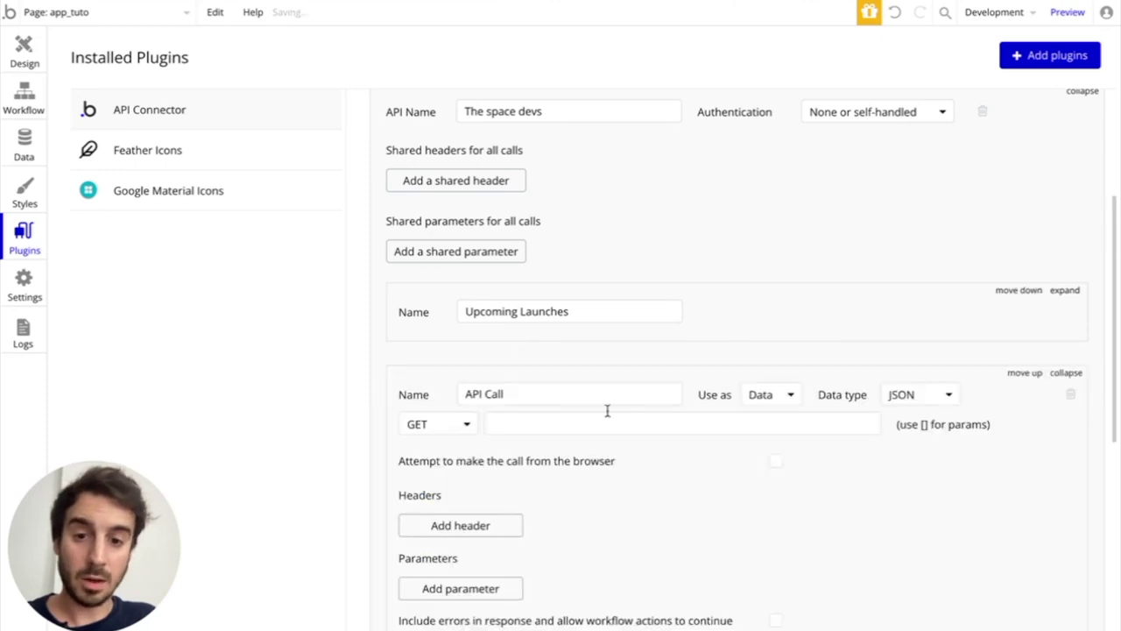
pyautogui.scroll(-1, 592, 441)
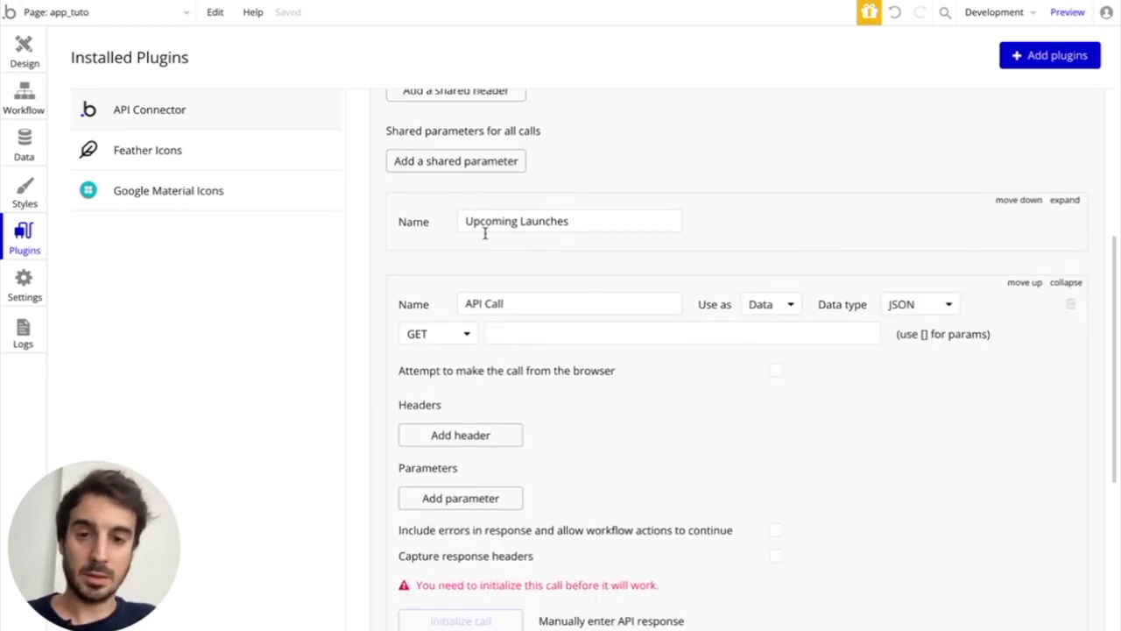
pyautogui.scroll(-1, 519, 365)
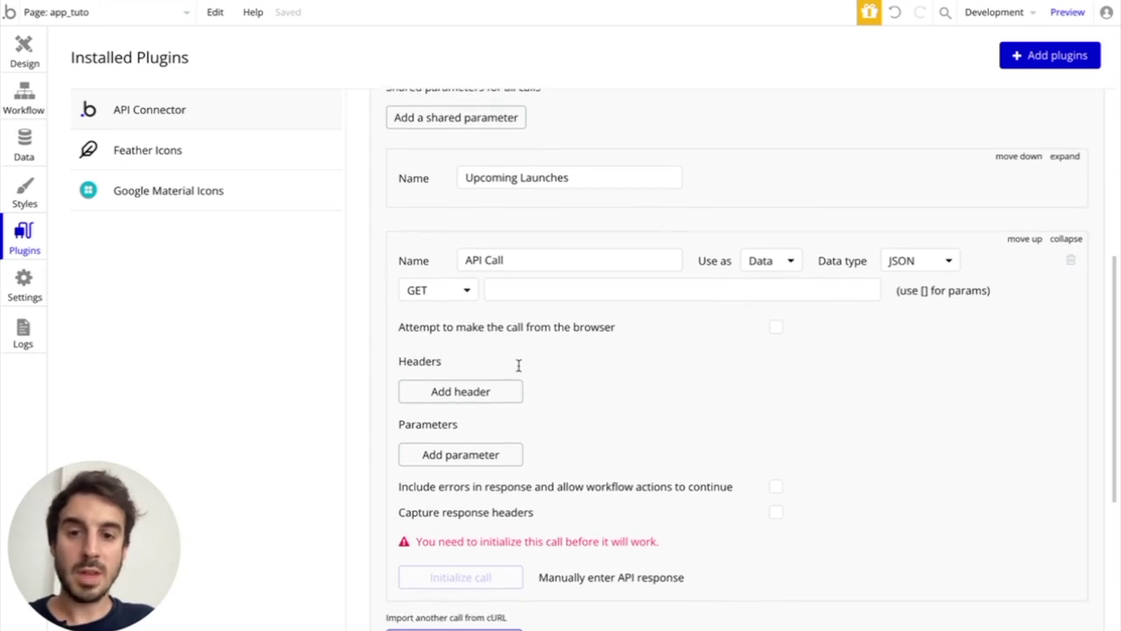
pyautogui.moveTo(517, 261); pyautogui.dragTo(445, 261)
pyautogui.scroll(1, 634, 293)
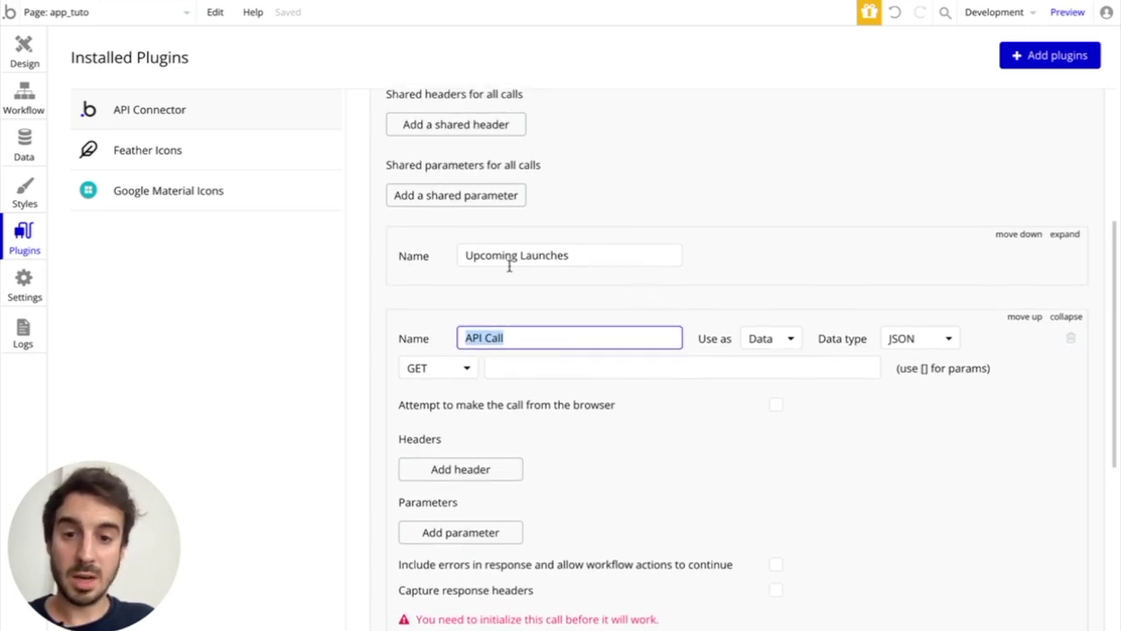
pyautogui.click(512, 367)
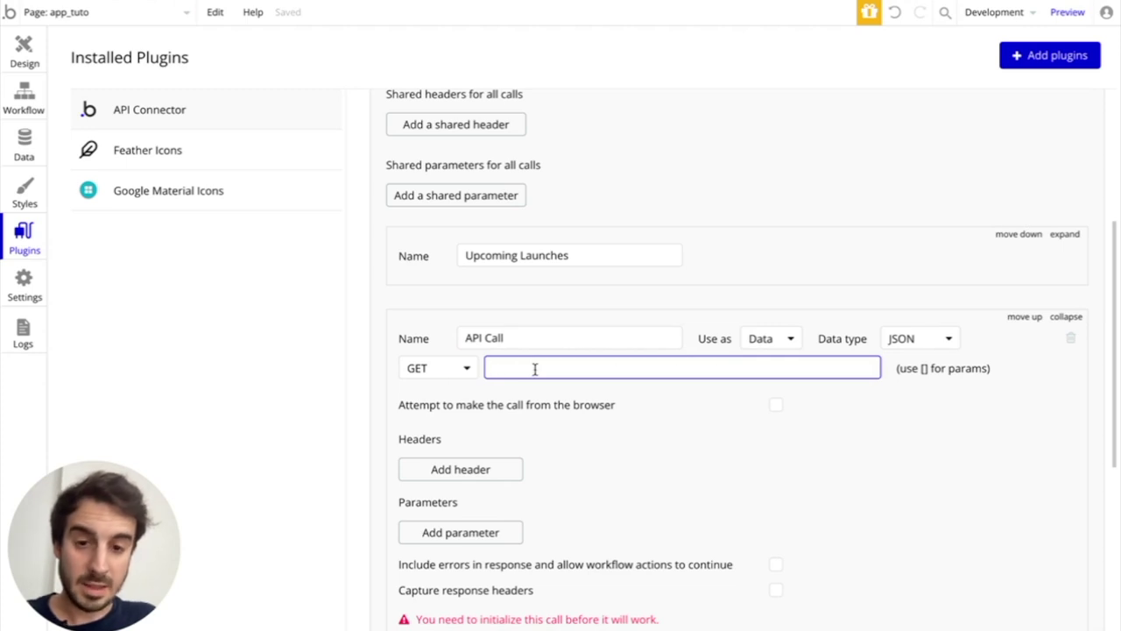
pyautogui.hotkey('ctrl', 'v')
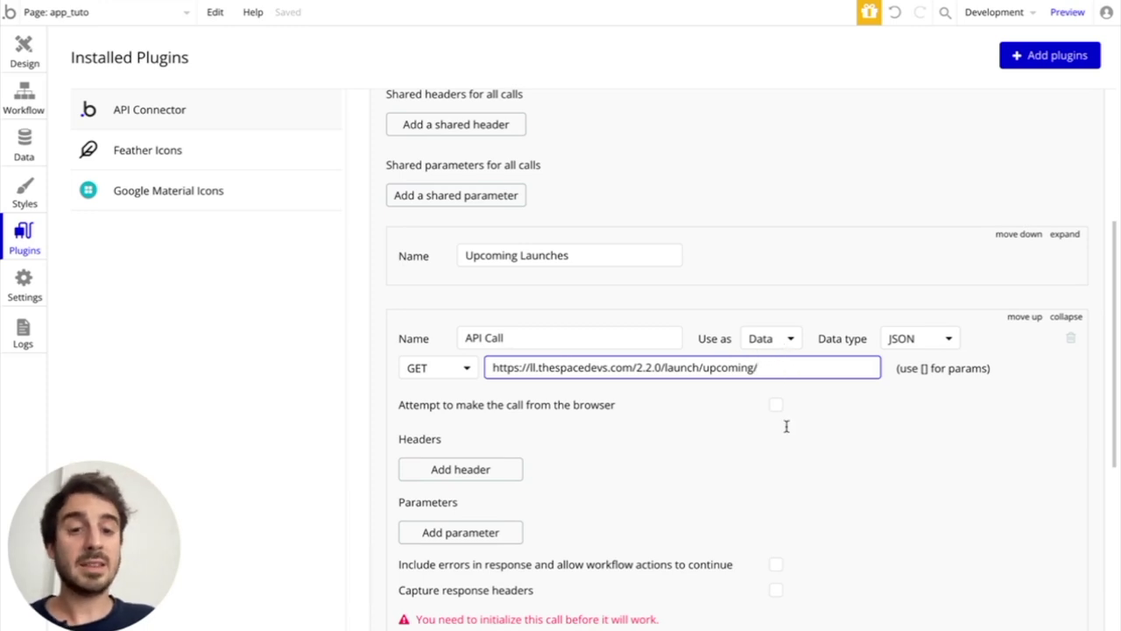
# Keep the new call's use set to Data and initialize the call.
pyautogui.click(776, 331)
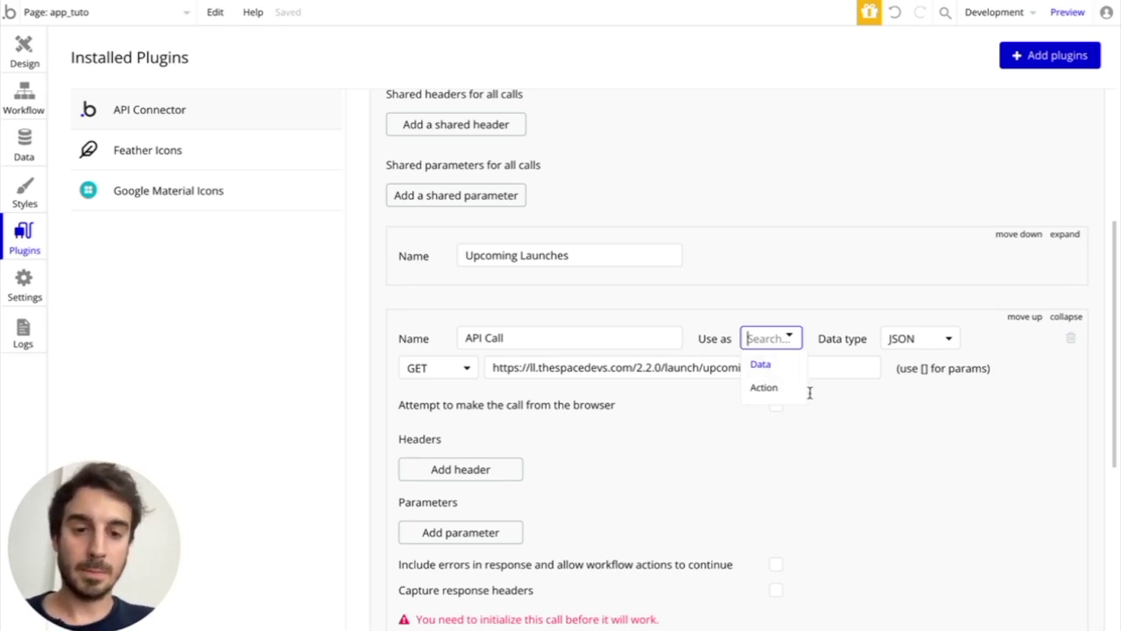
pyautogui.click(776, 367)
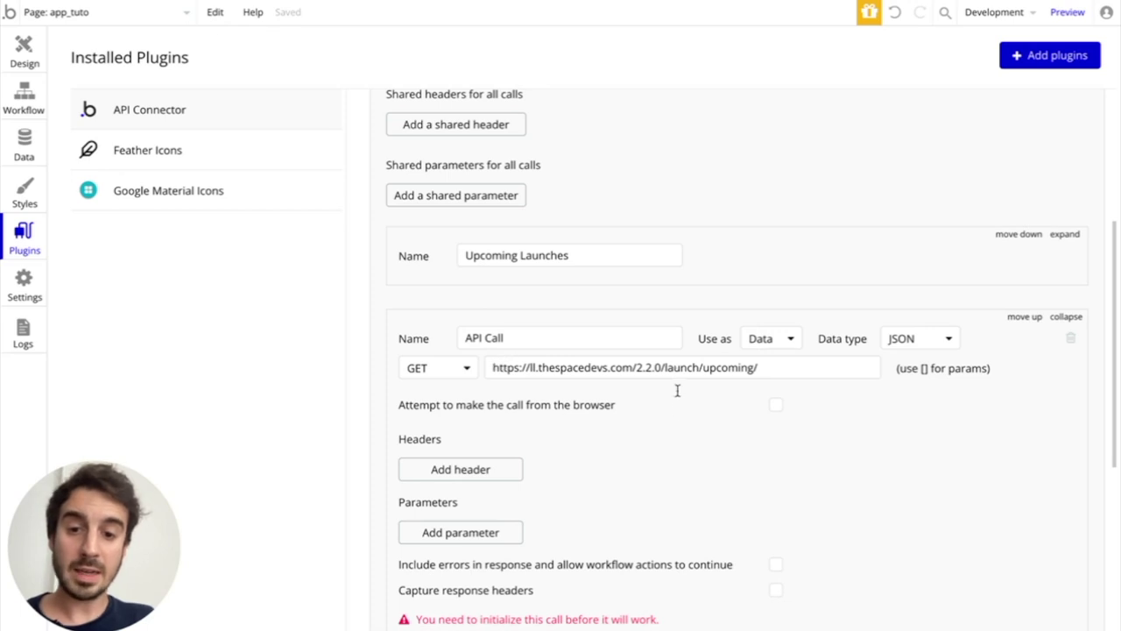
pyautogui.scroll(-1, 677, 390)
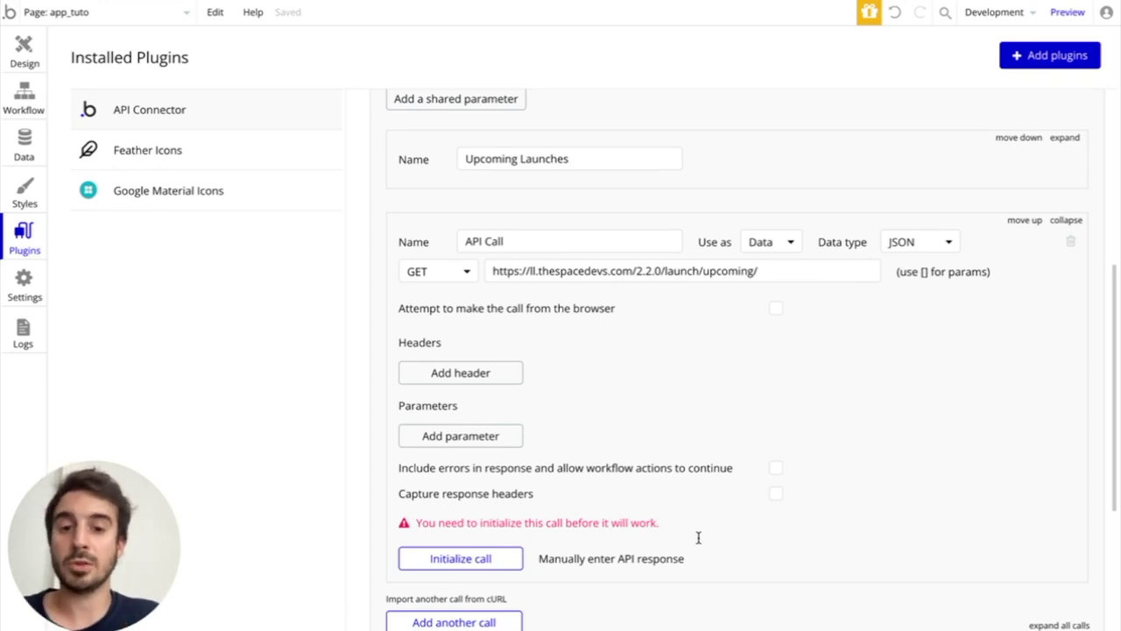
pyautogui.scroll(-1, 620, 320)
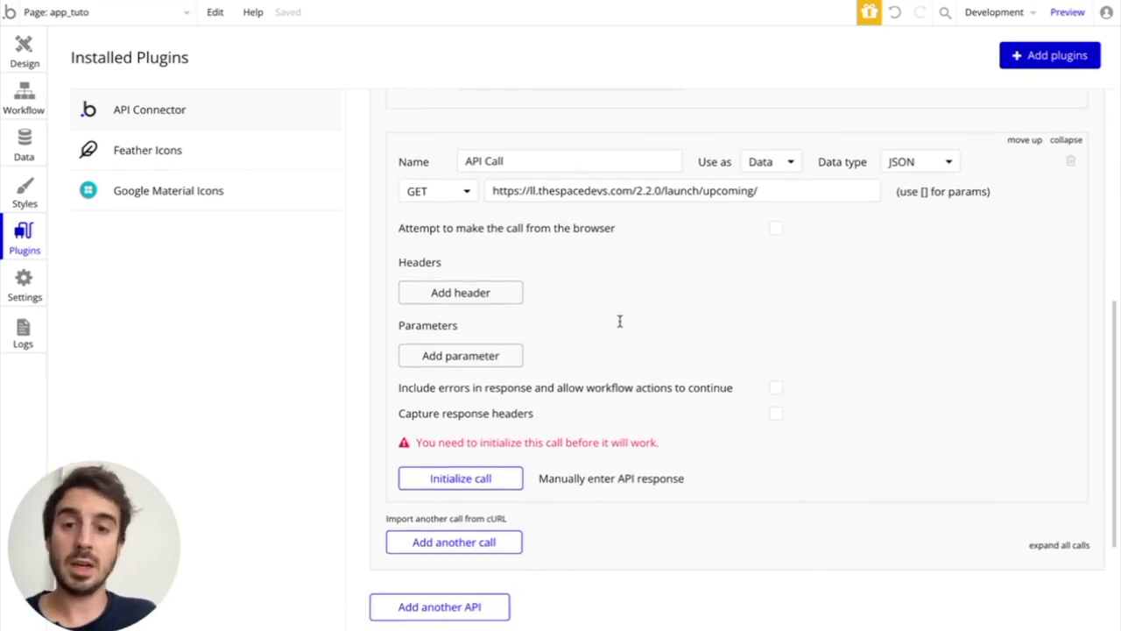
pyautogui.click(482, 480)
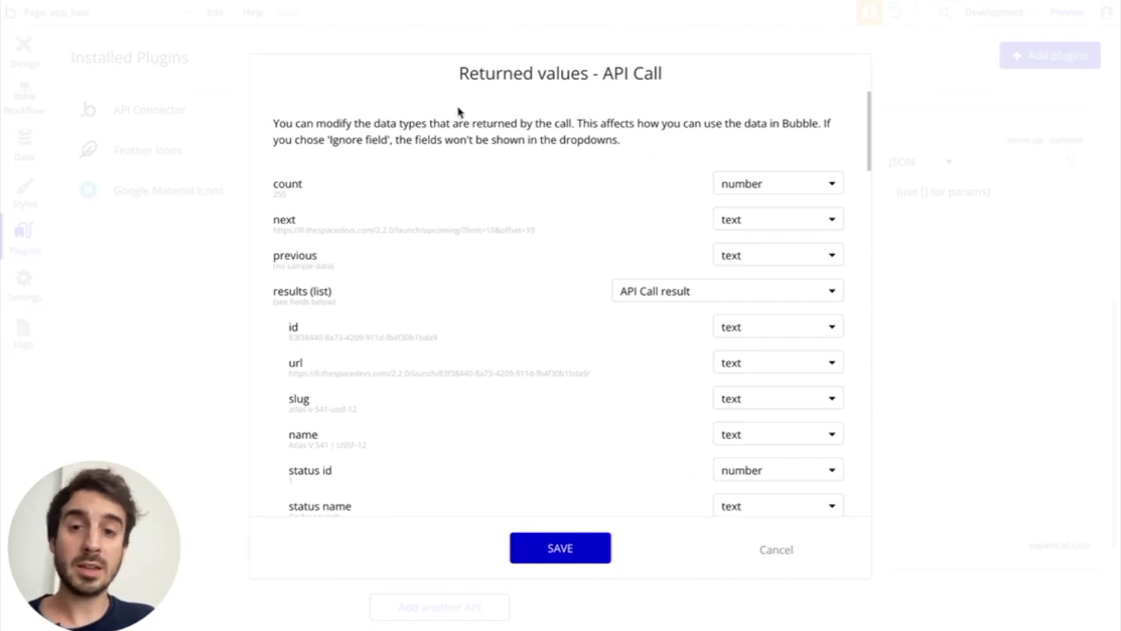
# Review the fields and data types returned by the call, including the status, mission and pad fields, and save them.
pyautogui.scroll(-2, 587, 181)
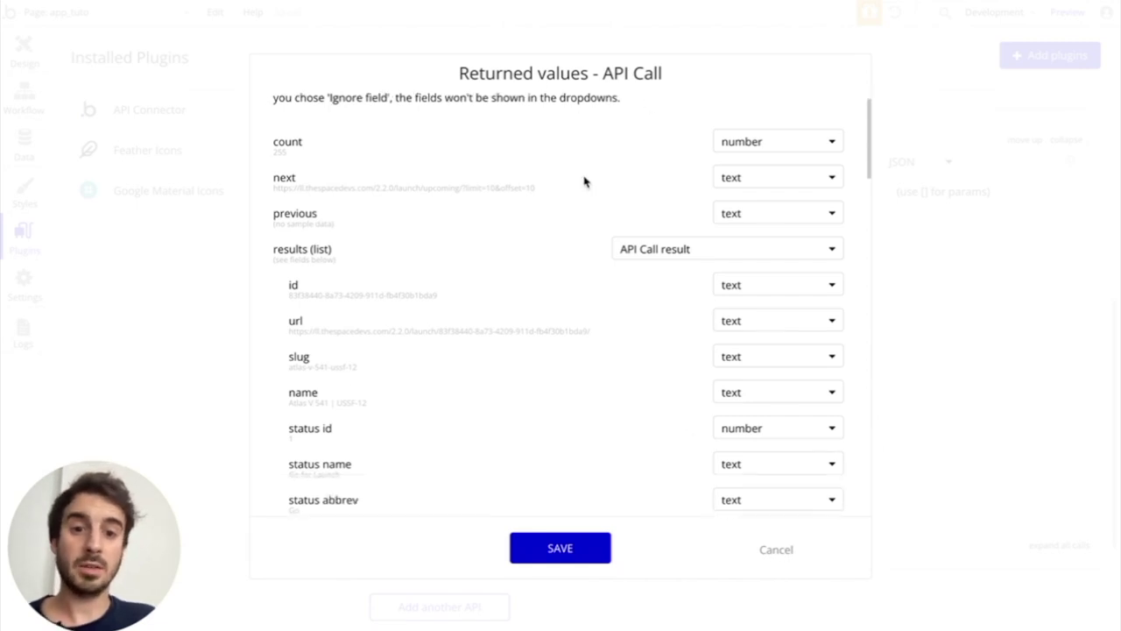
pyautogui.scroll(2, 513, 178)
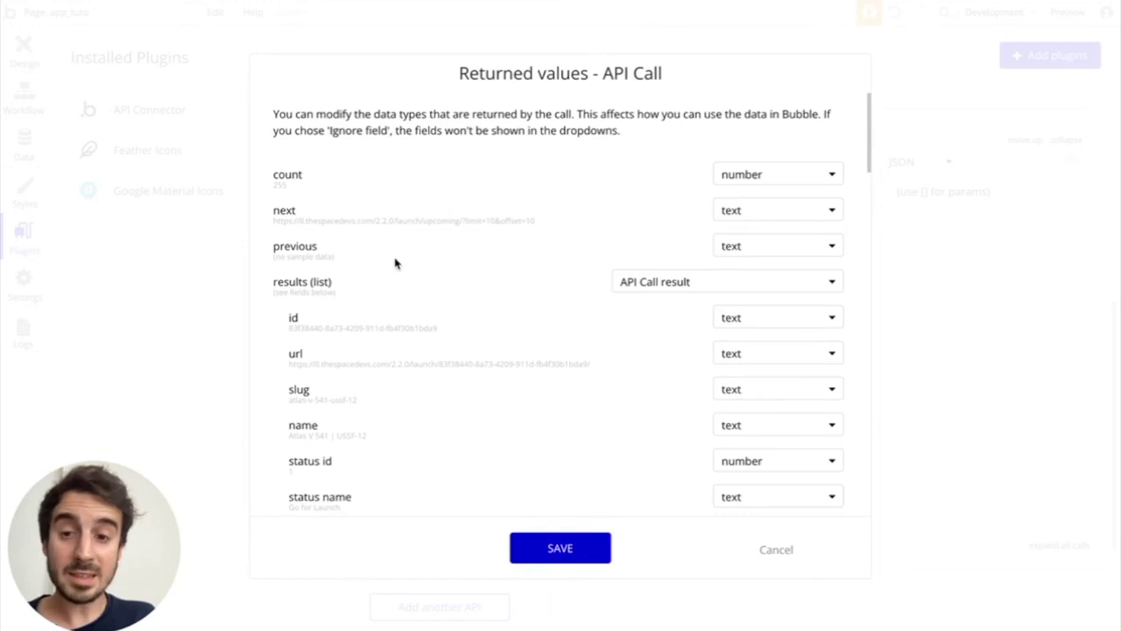
pyautogui.scroll(-1, 395, 261)
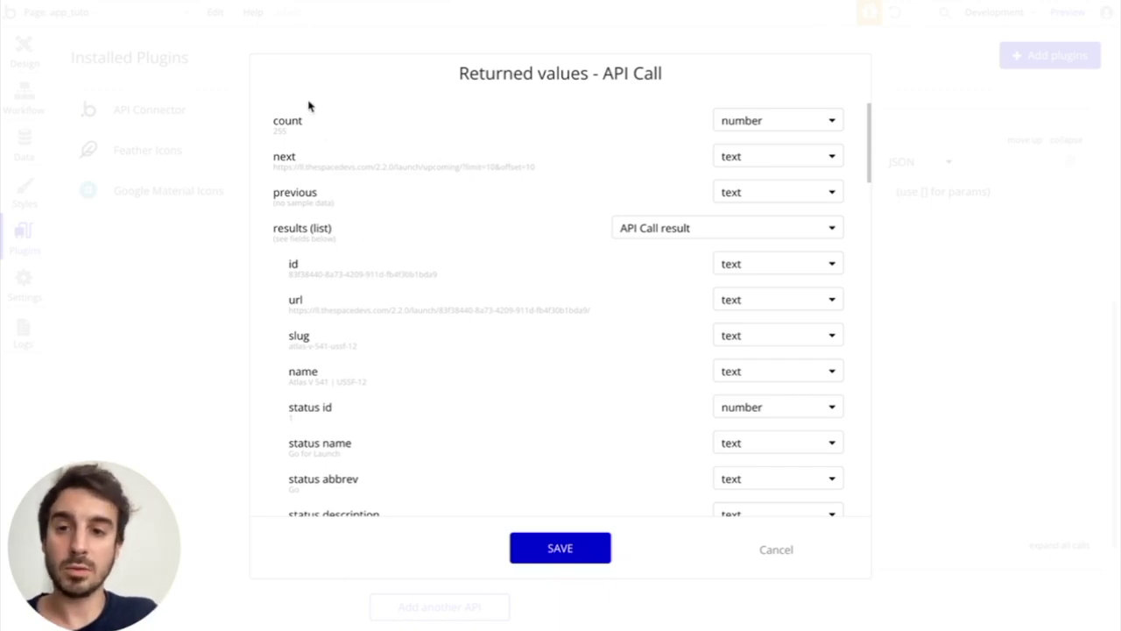
pyautogui.scroll(1, 320, 147)
pyautogui.scroll(-1, 333, 251)
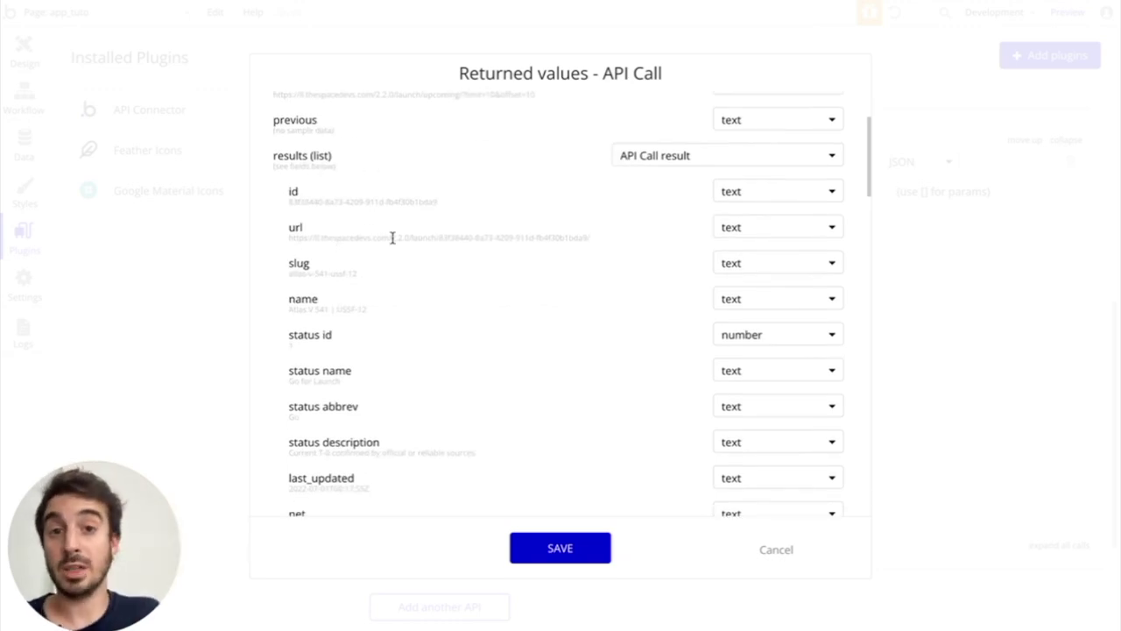
pyautogui.scroll(-1, 392, 239)
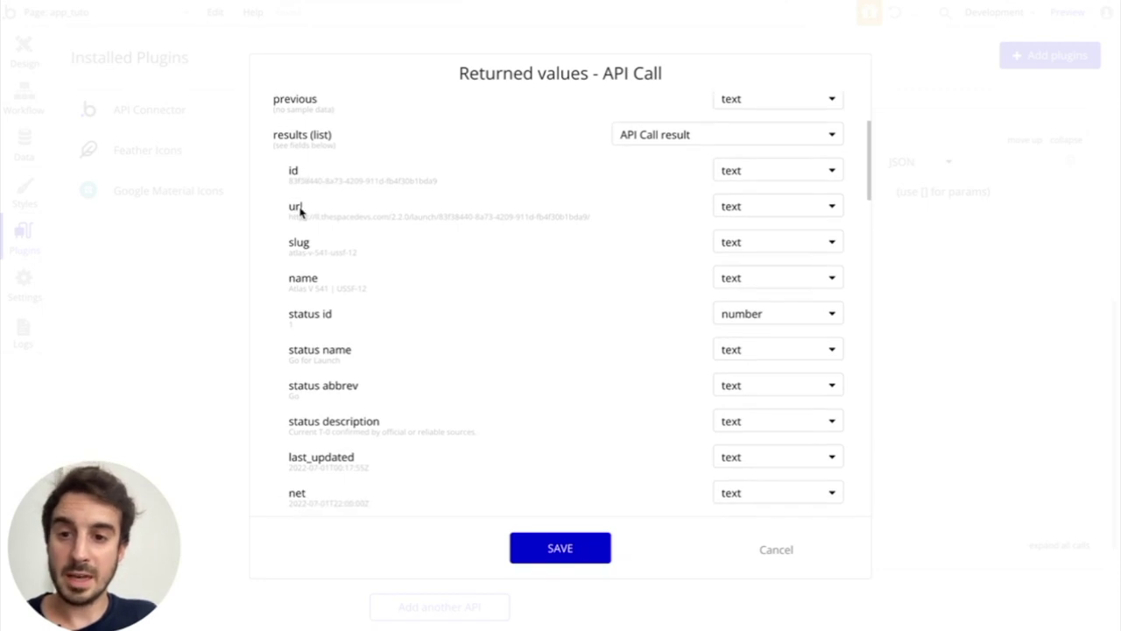
pyautogui.scroll(-2, 311, 249)
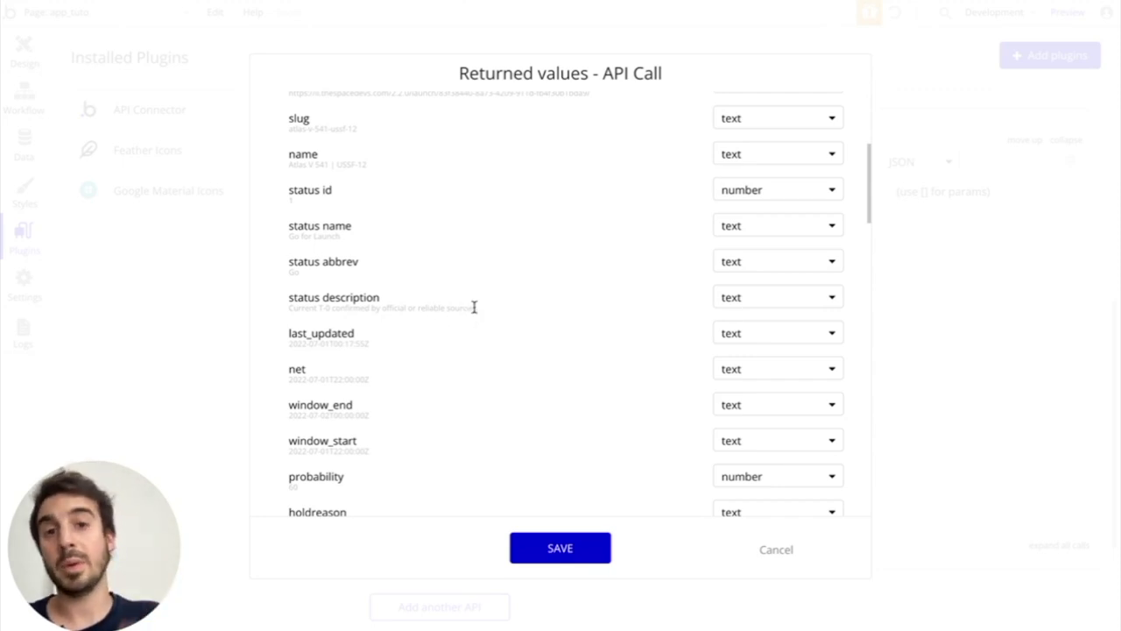
pyautogui.scroll(-12, 474, 307)
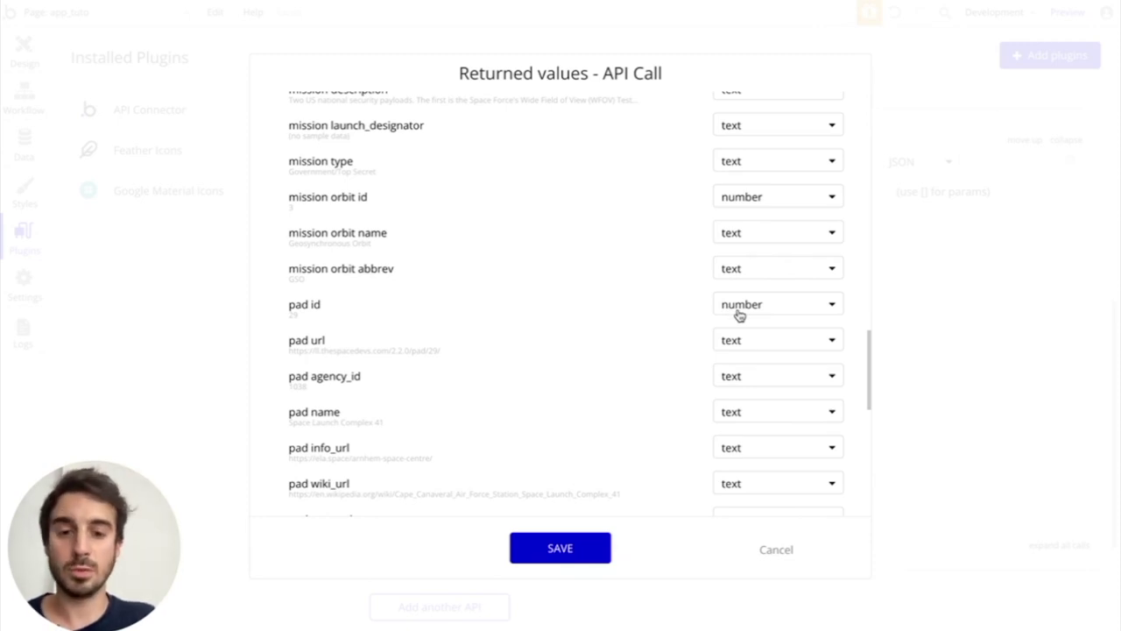
pyautogui.scroll(-3, 623, 430)
pyautogui.scroll(6, 623, 428)
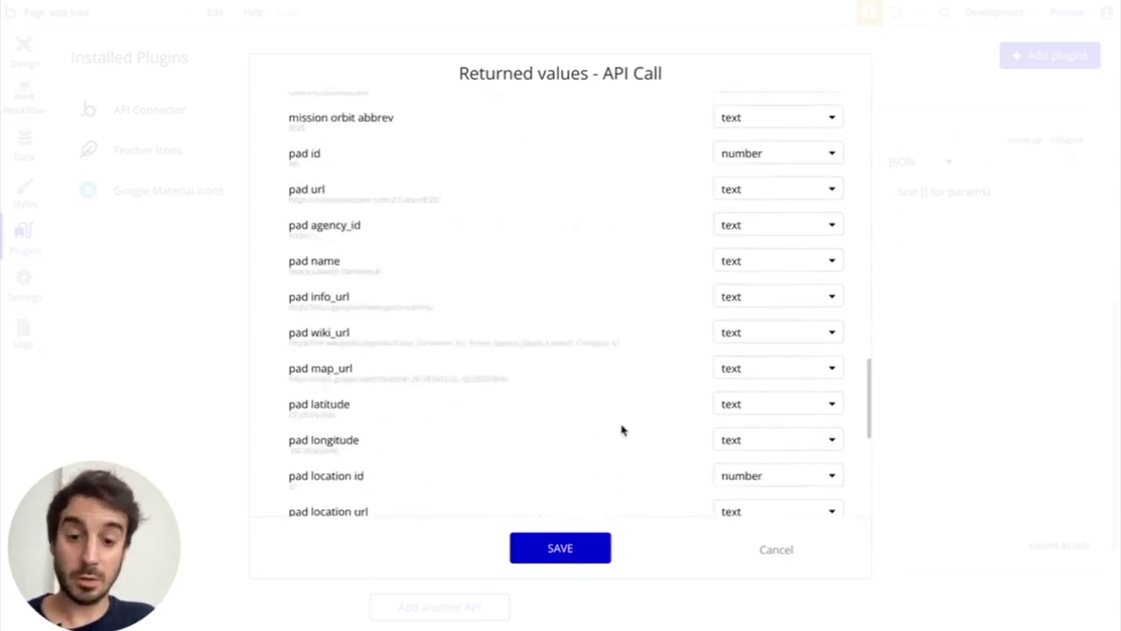
pyautogui.click(576, 548)
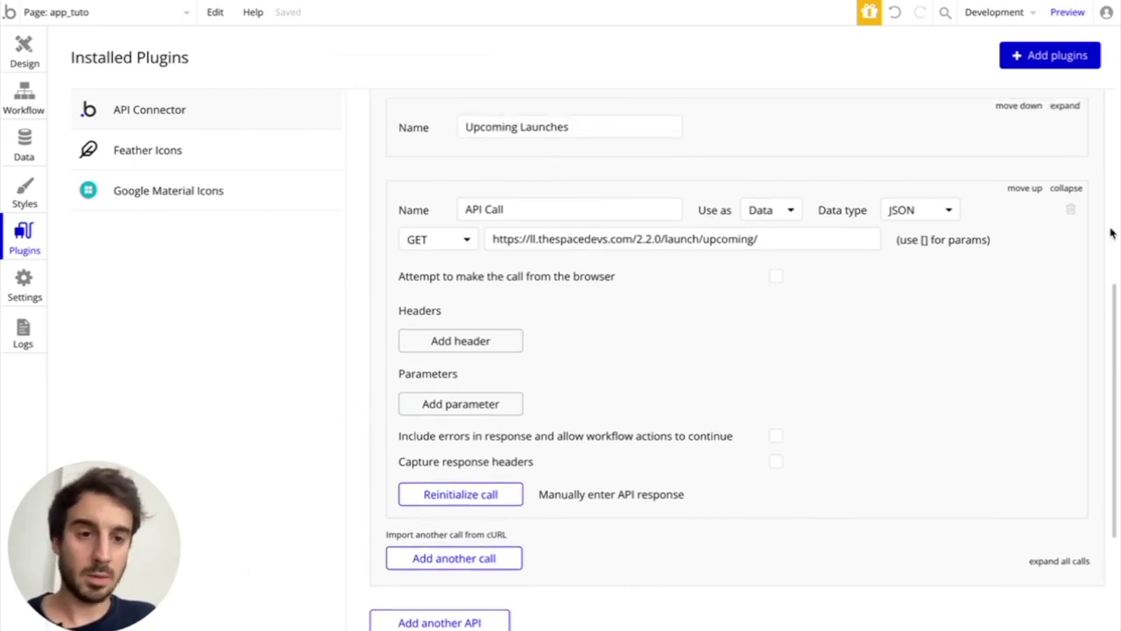
# Delete the newly added API Call from The space devs API and confirm the deletion.
pyautogui.click(1071, 212)
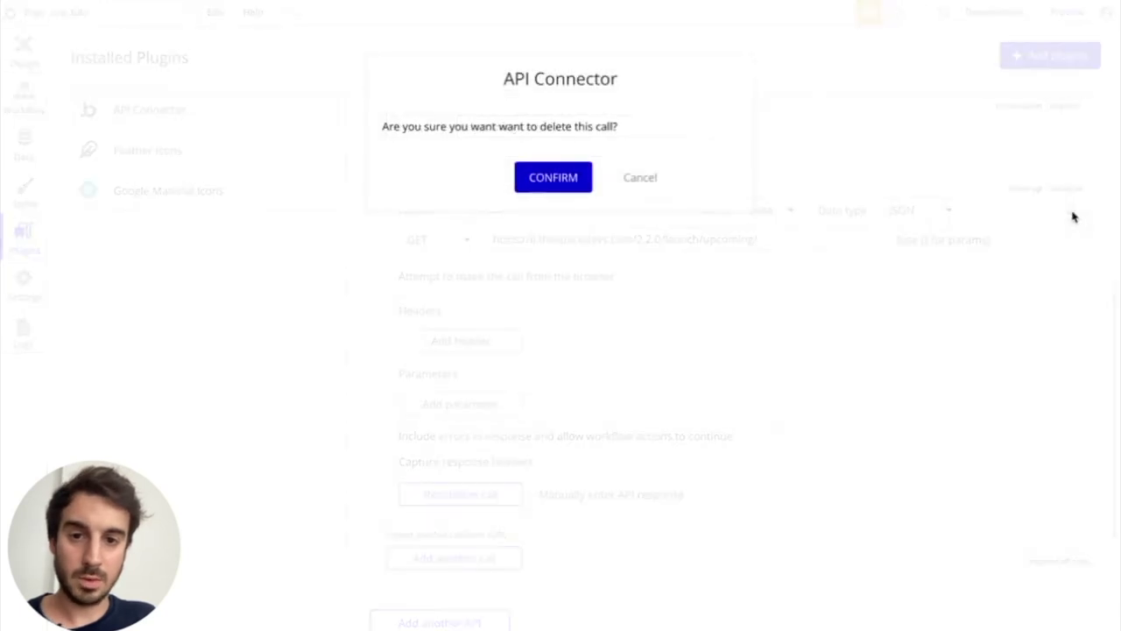
pyautogui.click(550, 177)
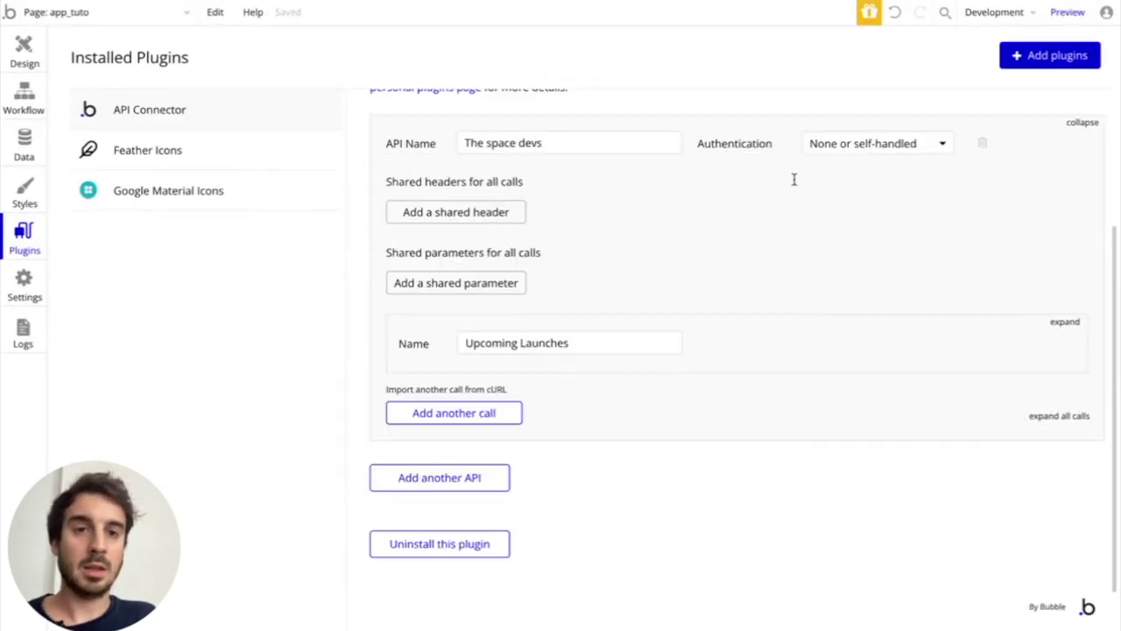
pyautogui.scroll(1, 794, 179)
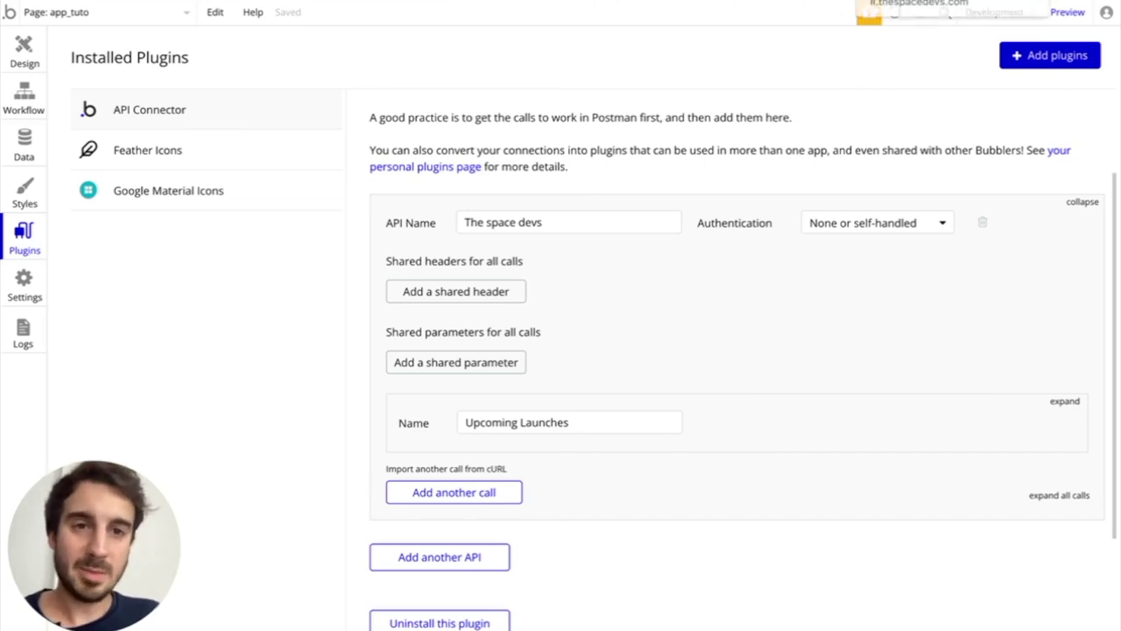
# Open the Upcoming Launch List endpoint page in The Space Devs API and examine its filters, modes, search option and JSON response.
pyautogui.hotkey('ctrl', 'Tab')
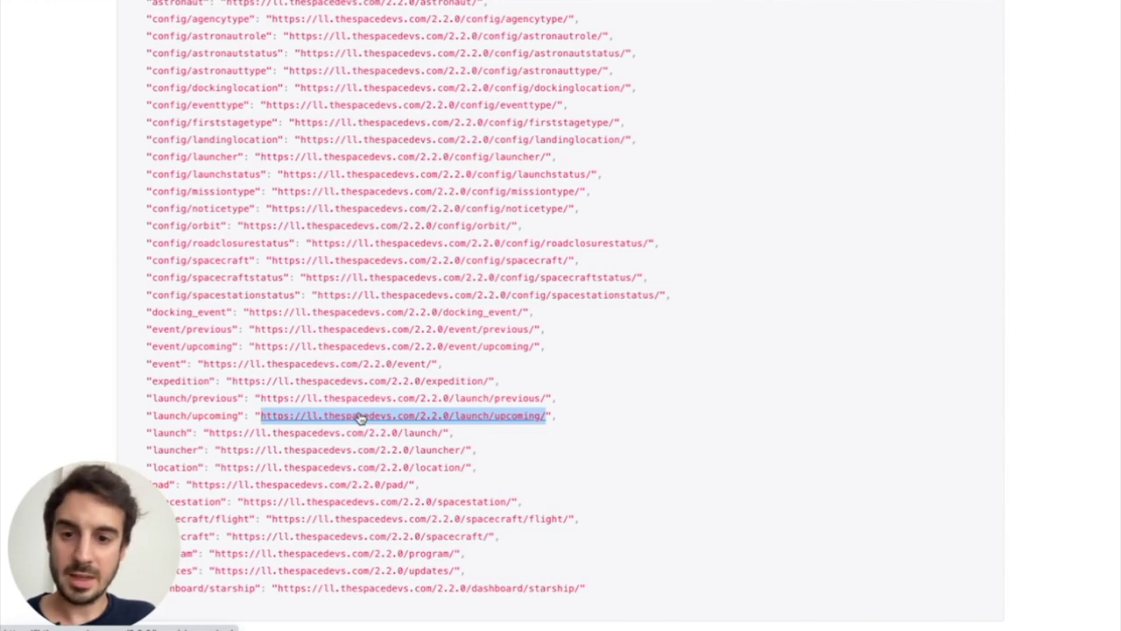
pyautogui.hotkey('ctrl', 'Tab')
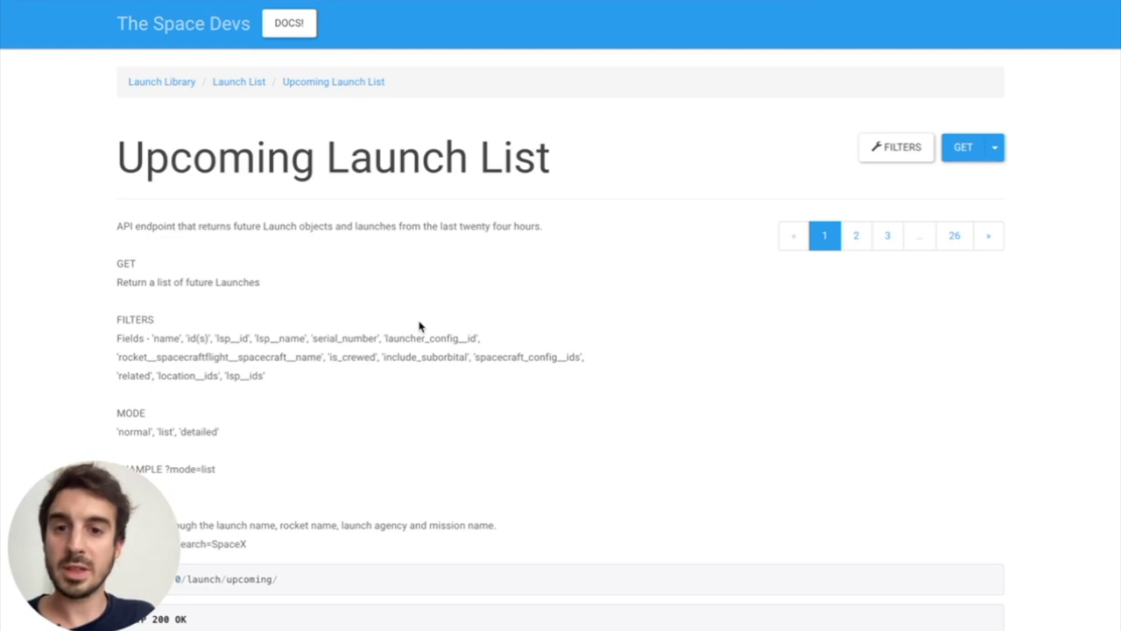
pyautogui.scroll(-3, 419, 326)
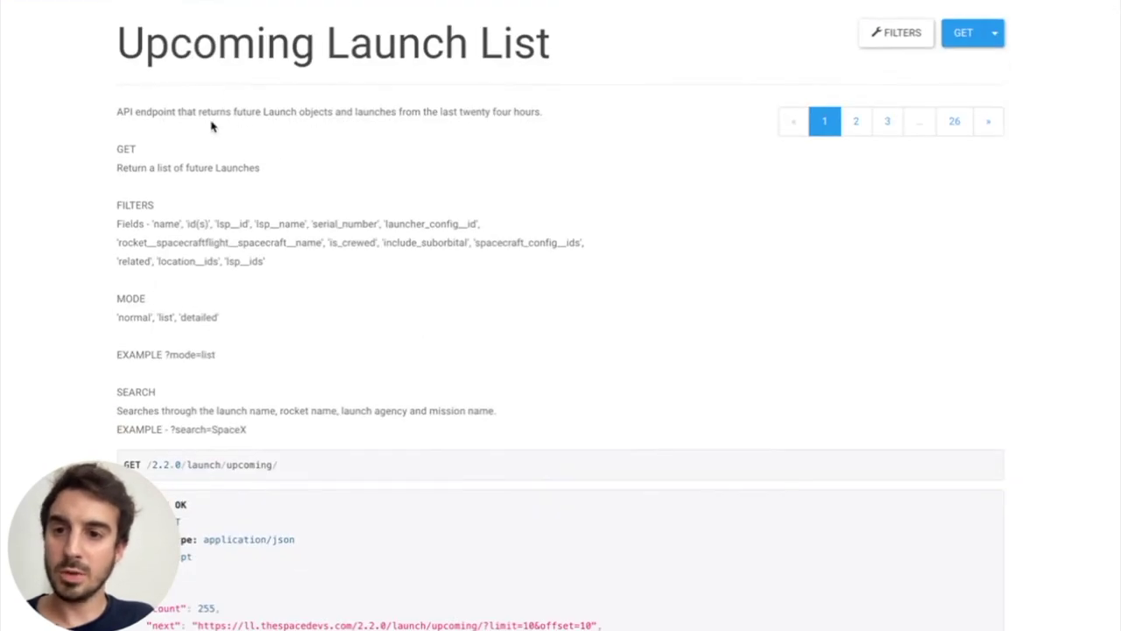
pyautogui.scroll(-2, 250, 291)
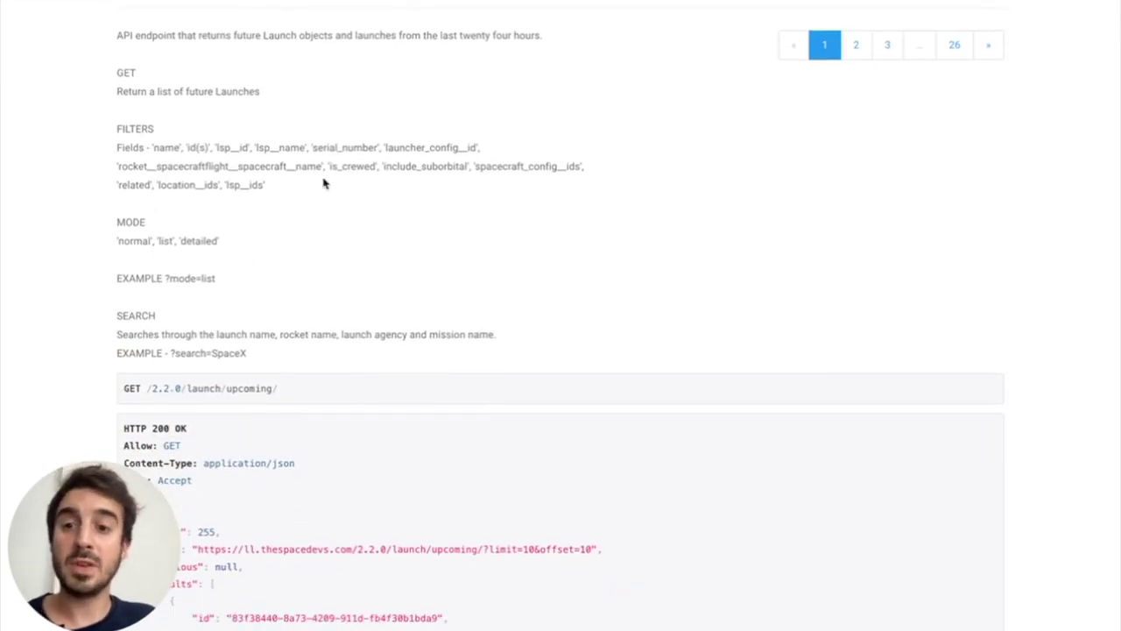
pyautogui.scroll(-4, 273, 207)
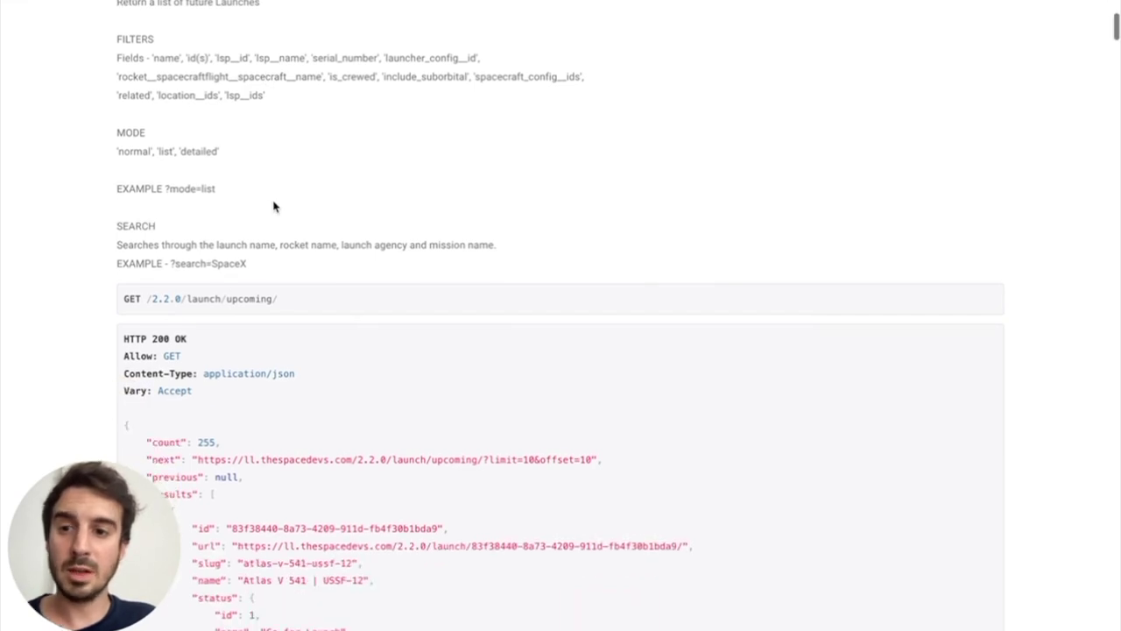
pyautogui.scroll(-1, 375, 334)
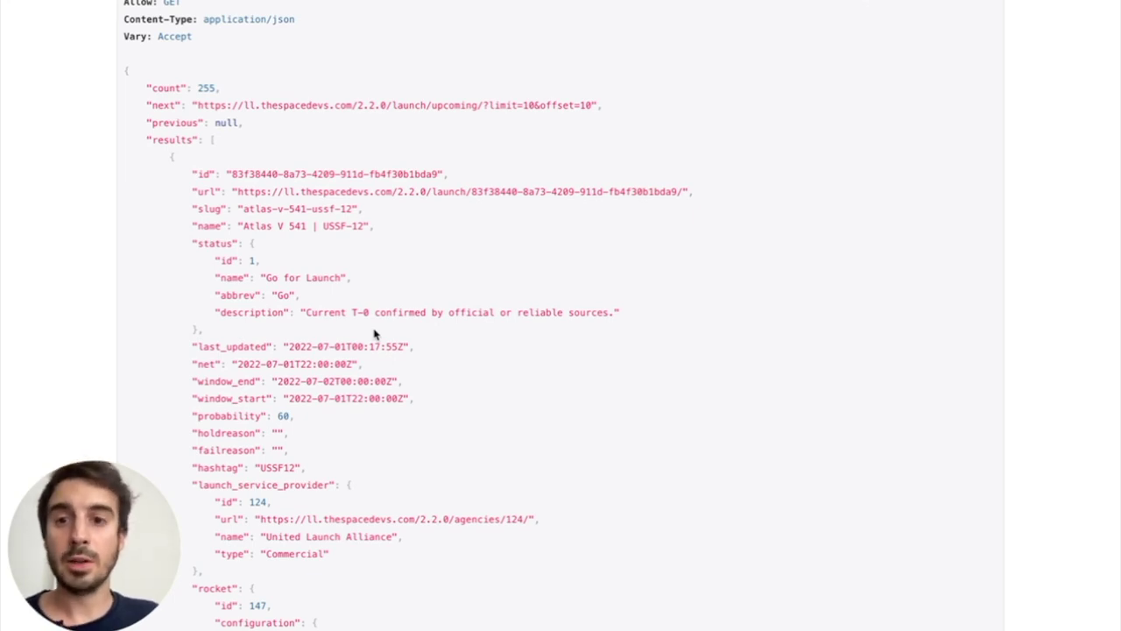
# Examine the first entry of the results list in the upcoming launches response, including its name and status description.
pyautogui.scroll(-1, 374, 333)
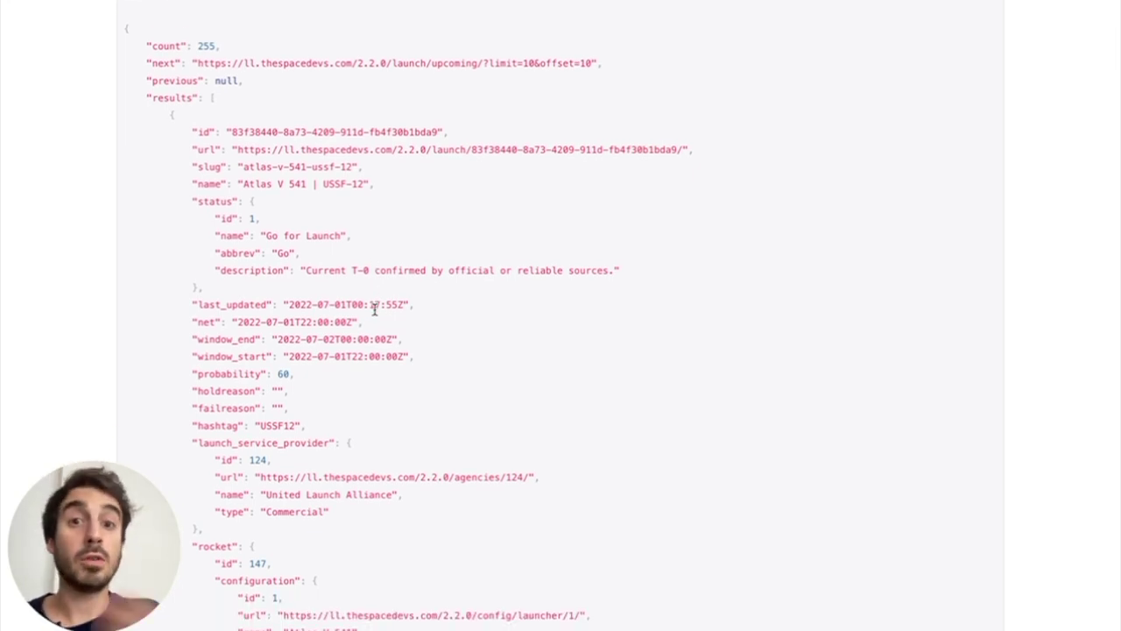
pyautogui.scroll(-1, 313, 270)
pyautogui.scroll(2, 315, 273)
pyautogui.scroll(1, 316, 273)
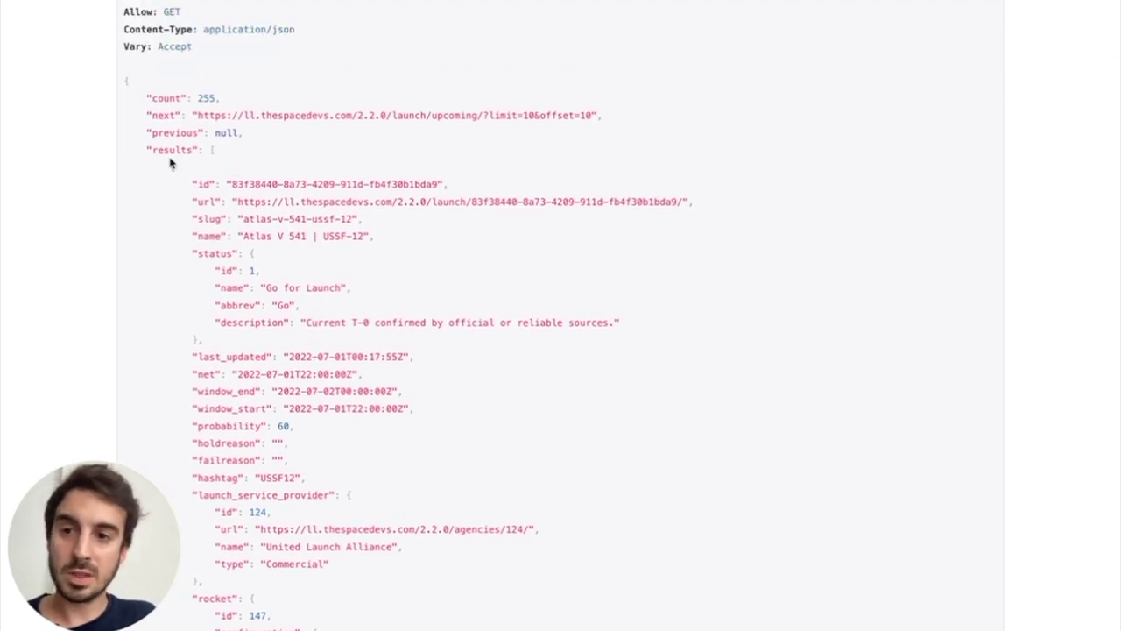
pyautogui.moveTo(194, 151); pyautogui.dragTo(286, 368)
pyautogui.click(446, 402)
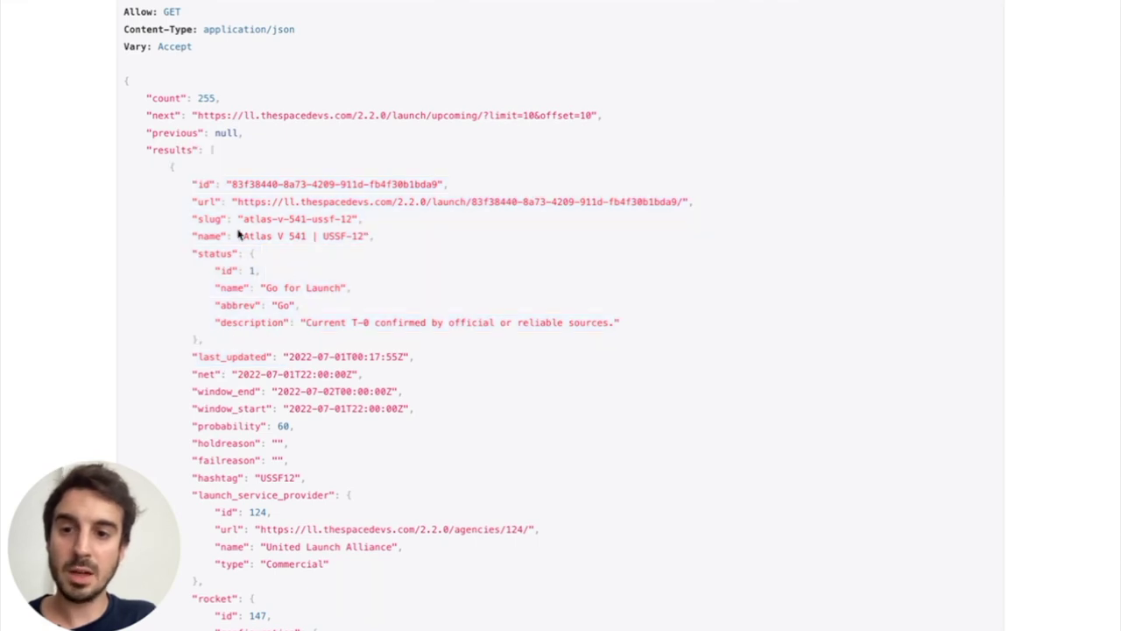
pyautogui.moveTo(243, 237); pyautogui.dragTo(363, 236)
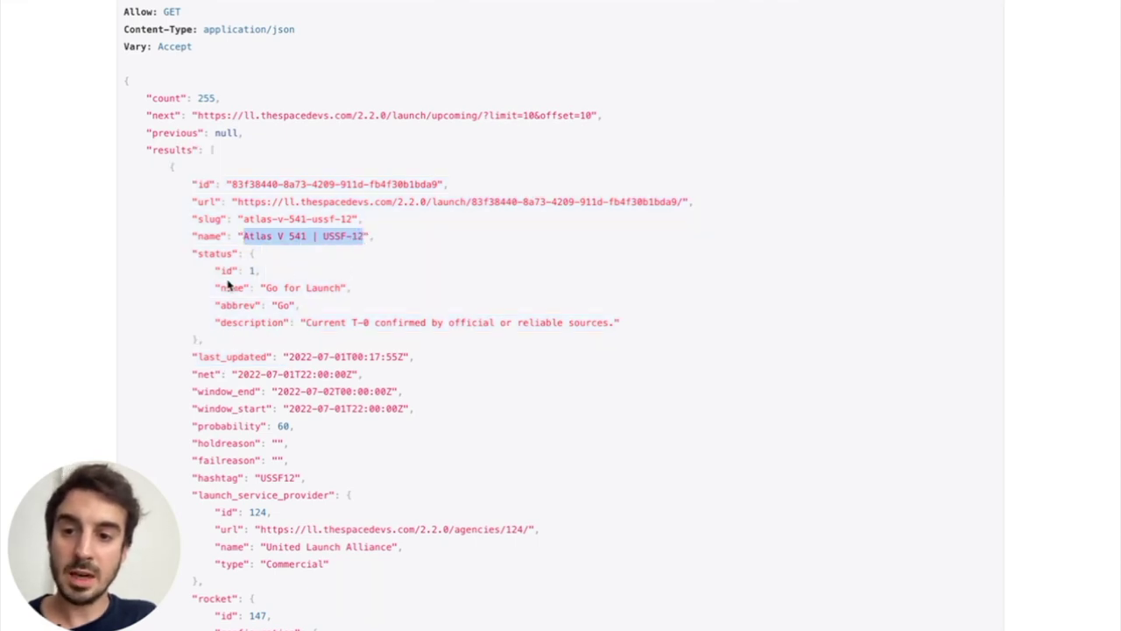
pyautogui.click(297, 319)
pyautogui.moveTo(302, 321); pyautogui.dragTo(606, 322)
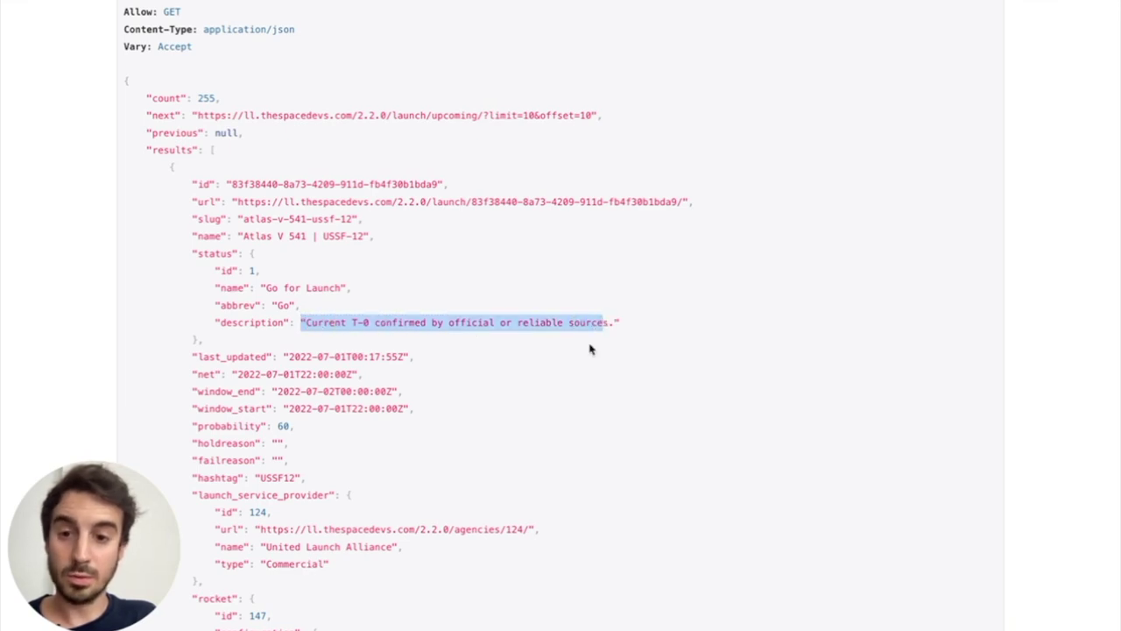
# Examine the launch window, probability, rocket and mission description fields of the first launch in the JSON response.
pyautogui.scroll(-2, 590, 348)
pyautogui.scroll(-3, 455, 289)
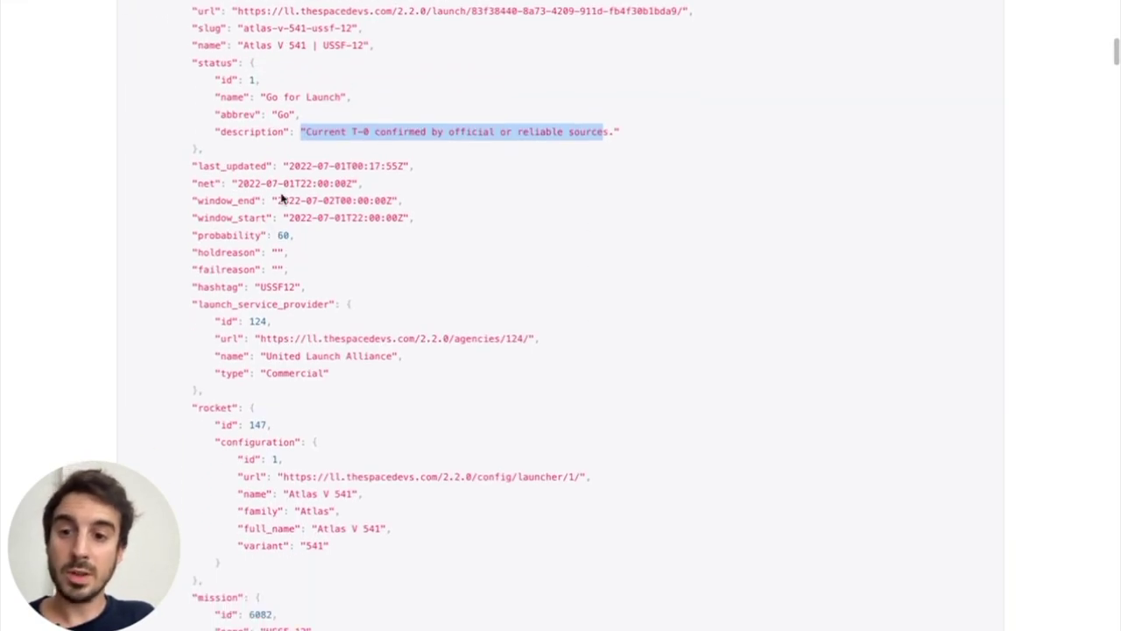
pyautogui.moveTo(289, 217); pyautogui.dragTo(444, 235)
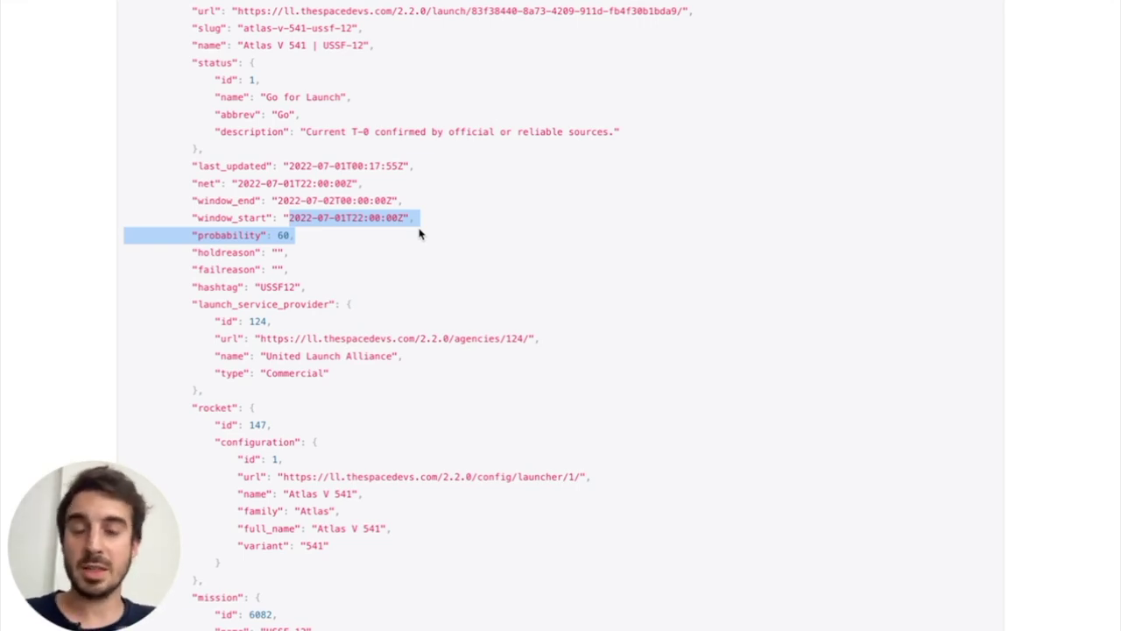
pyautogui.scroll(-2, 393, 255)
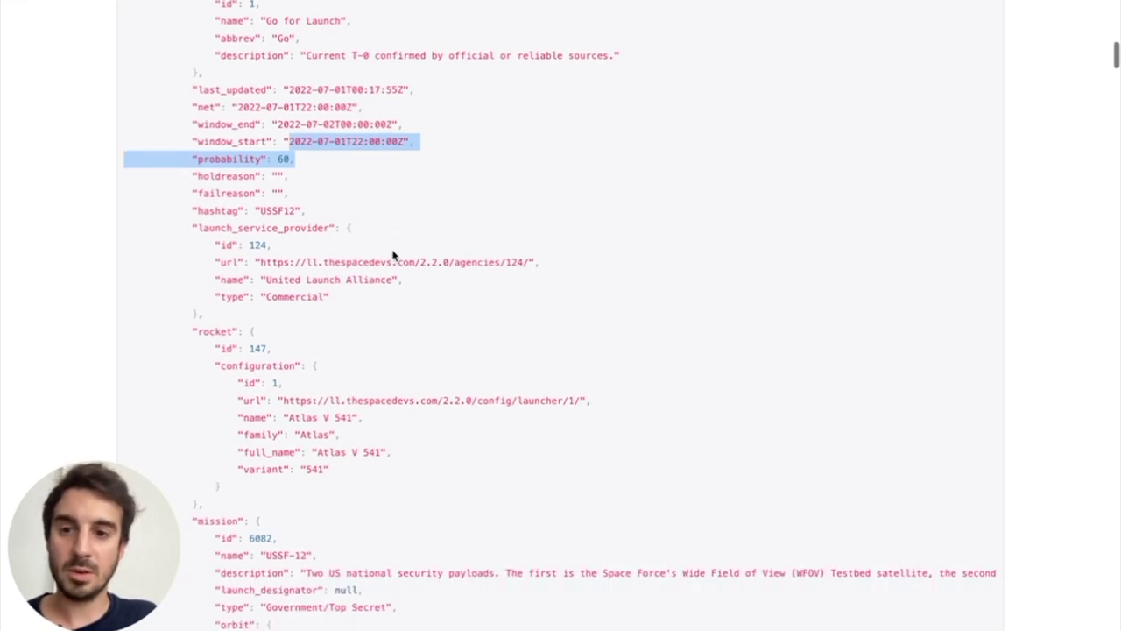
pyautogui.scroll(-2, 291, 249)
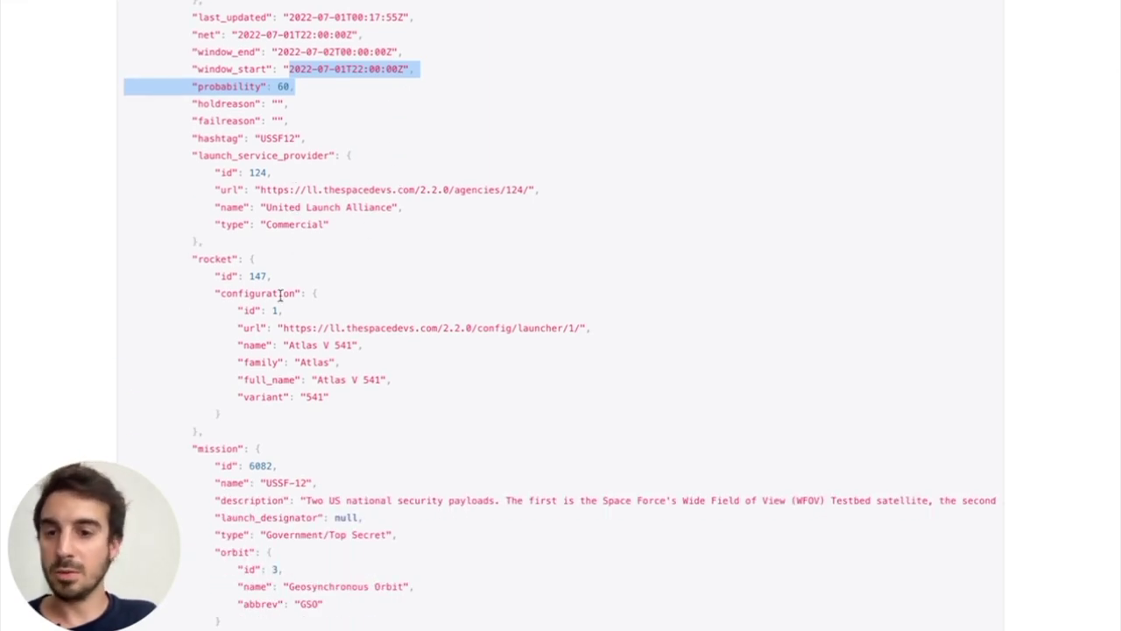
pyautogui.moveTo(218, 263); pyautogui.dragTo(249, 271)
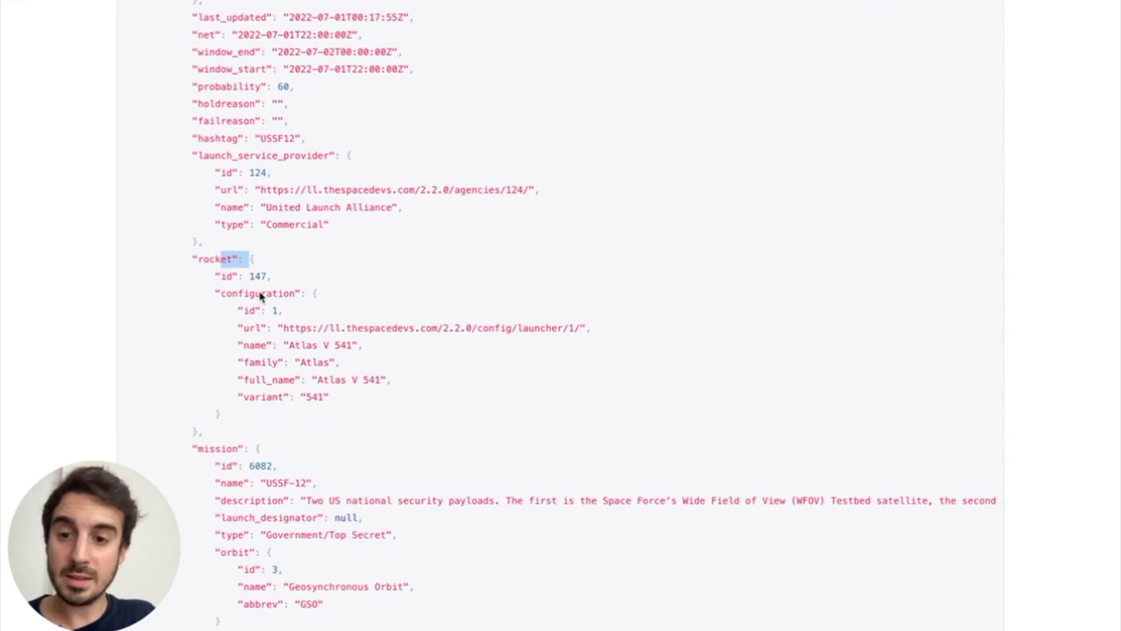
pyautogui.scroll(-3, 415, 359)
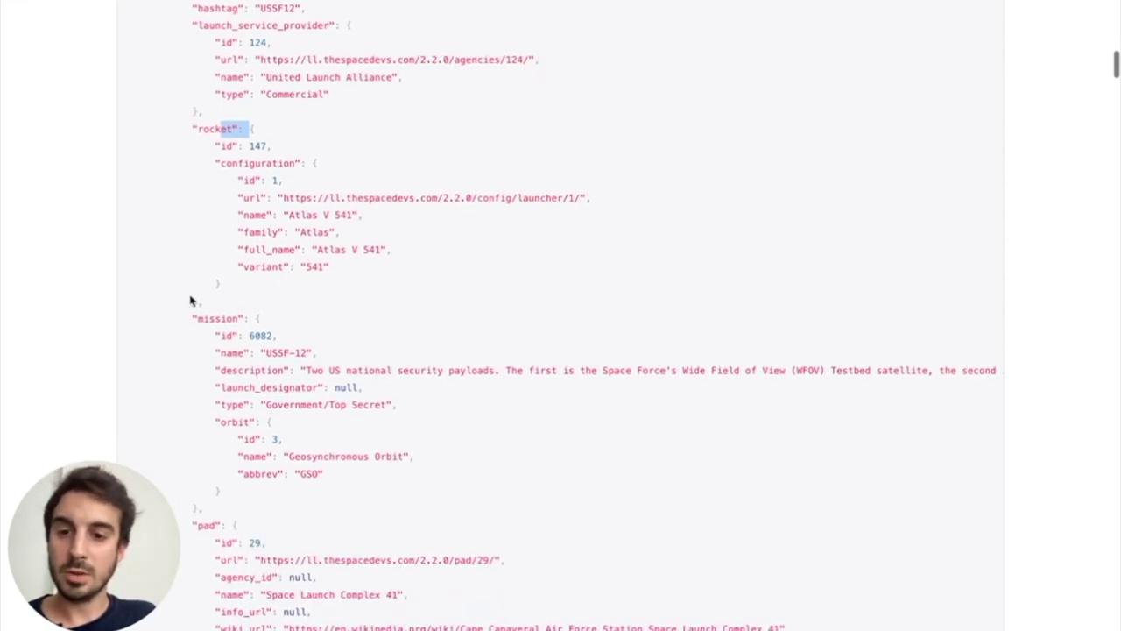
pyautogui.moveTo(308, 370); pyautogui.dragTo(940, 371)
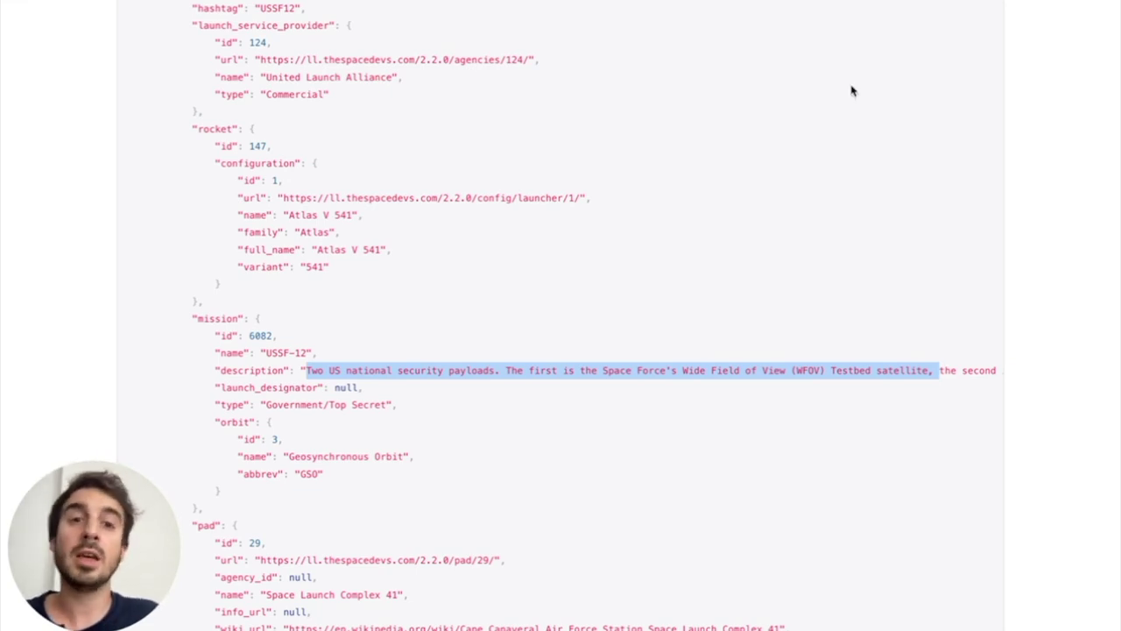
pyautogui.scroll(6, 718, 233)
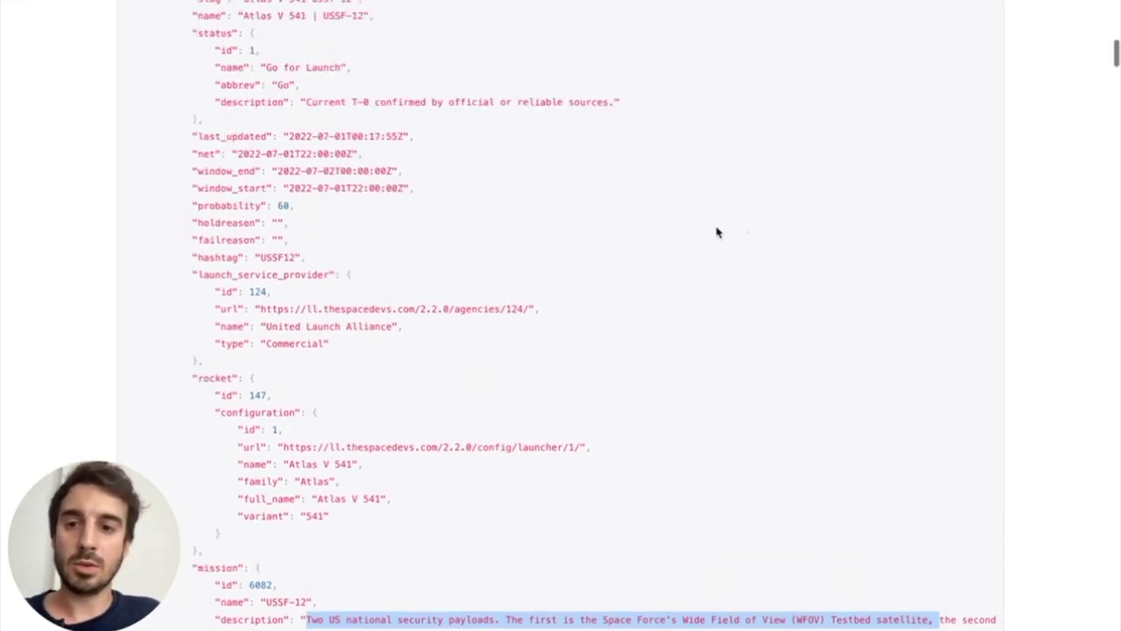
pyautogui.scroll(10, 698, 231)
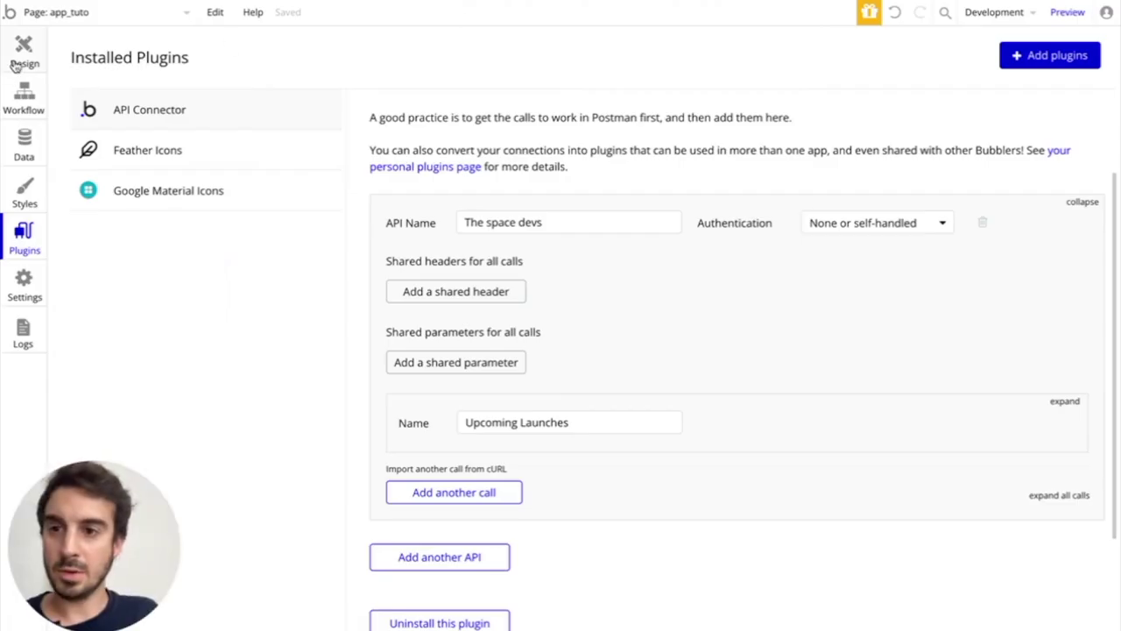
# Return to the page design in Bubble and draw a repeating group about 940 by 414 px below the "All upcoming flights" heading.
pyautogui.click(15, 67)
pyautogui.scroll(-2, 531, 373)
pyautogui.scroll(-2, 531, 373)
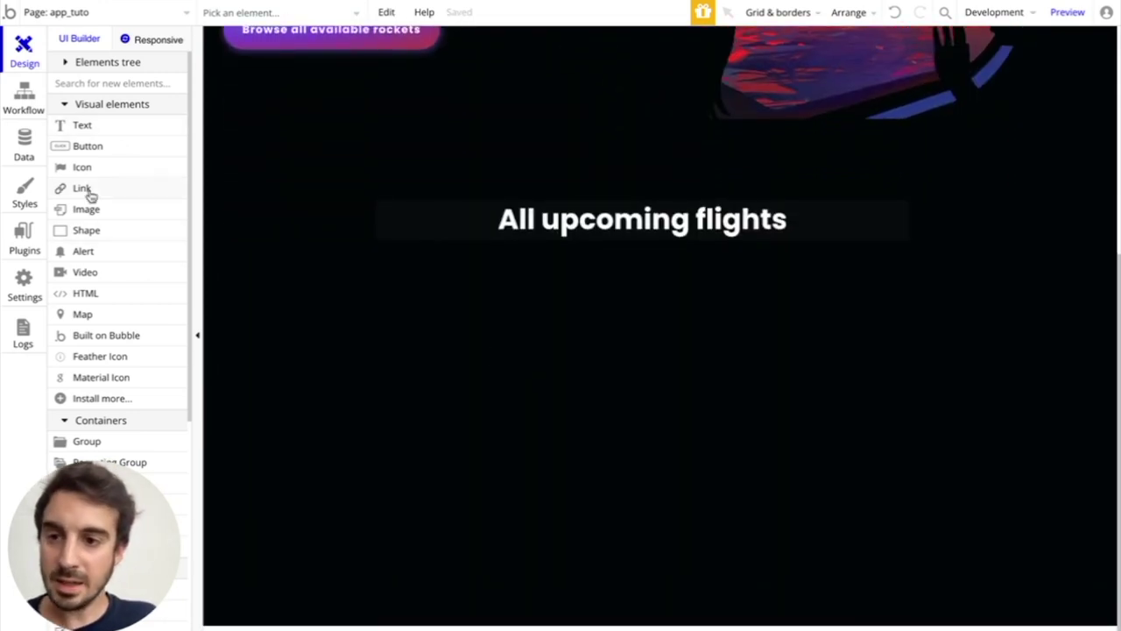
pyautogui.click(142, 465)
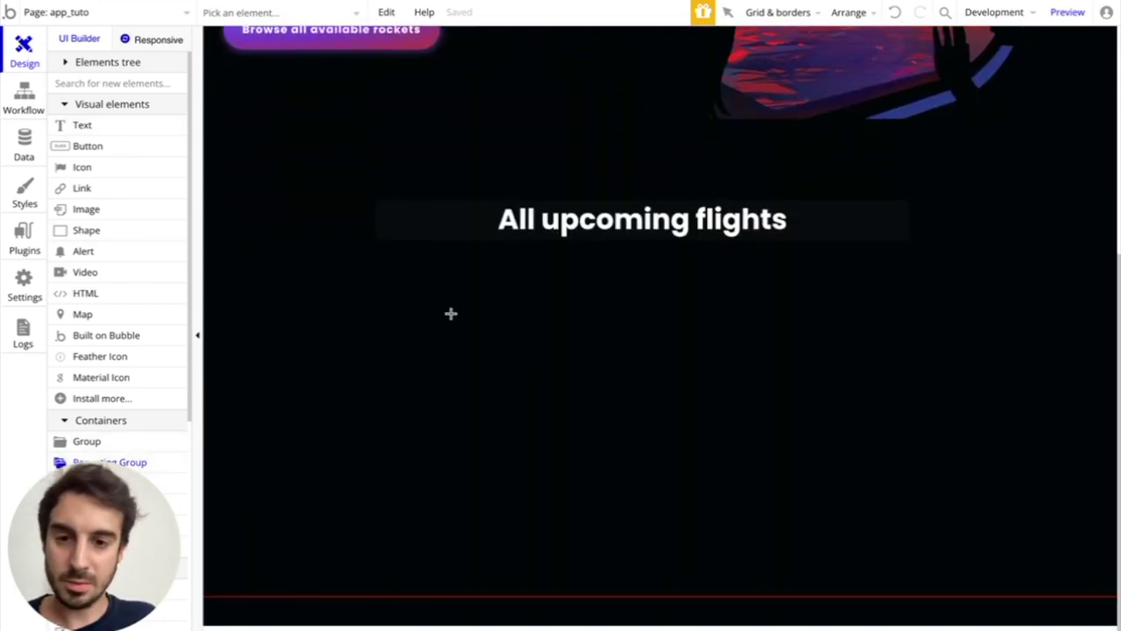
pyautogui.moveTo(283, 237)
pyautogui.mouseDown()
pyautogui.moveTo(991, 510)
pyautogui.moveTo(1016, 558)
pyautogui.mouseUp()
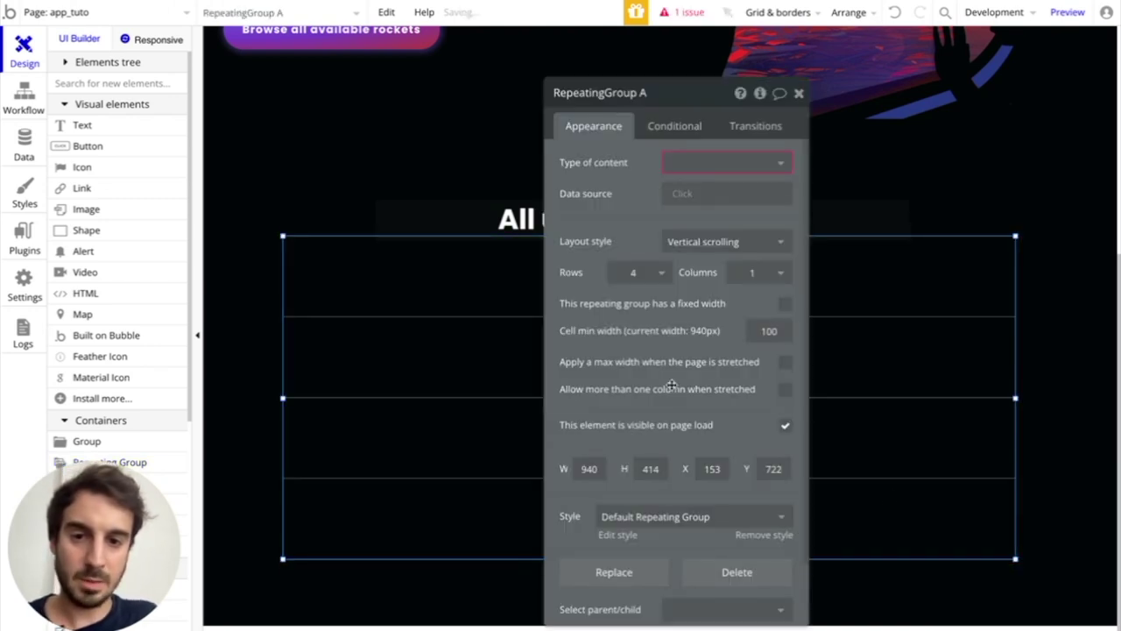
# Set the repeating group to 2 rows with the Ext. vertical scrolling layout style.
pyautogui.click(649, 272)
pyautogui.click(630, 326)
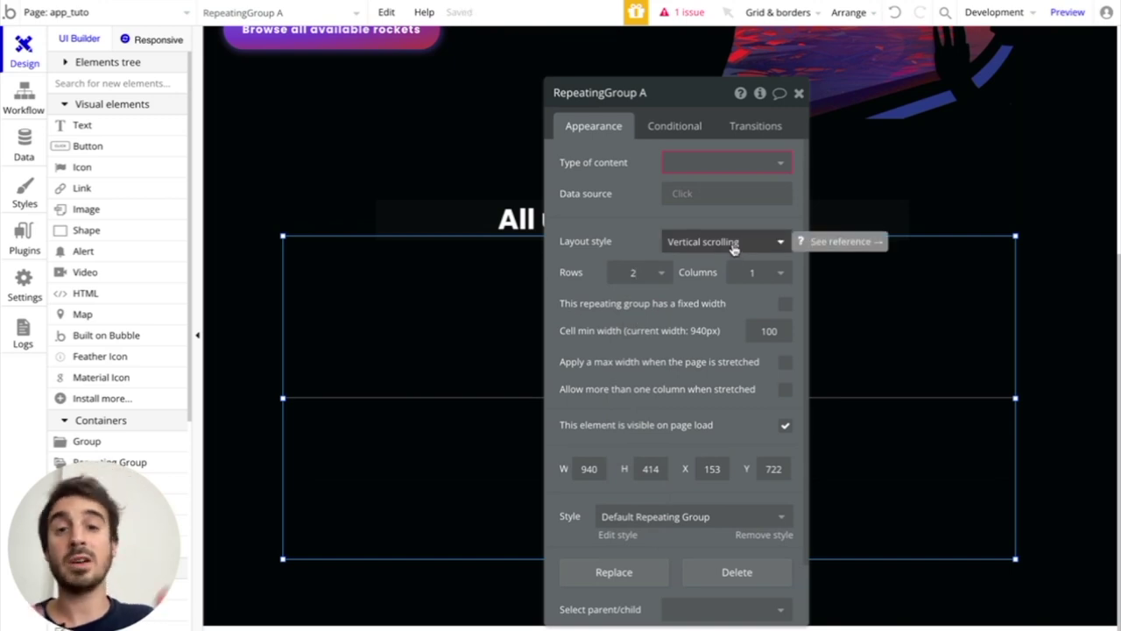
pyautogui.click(734, 250)
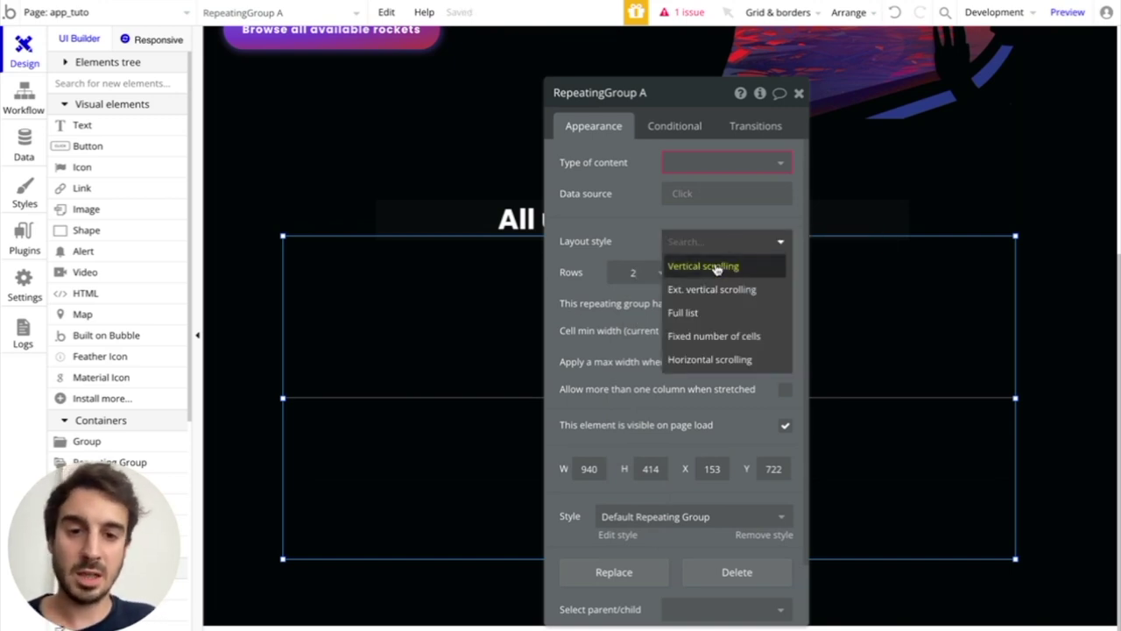
pyautogui.click(717, 295)
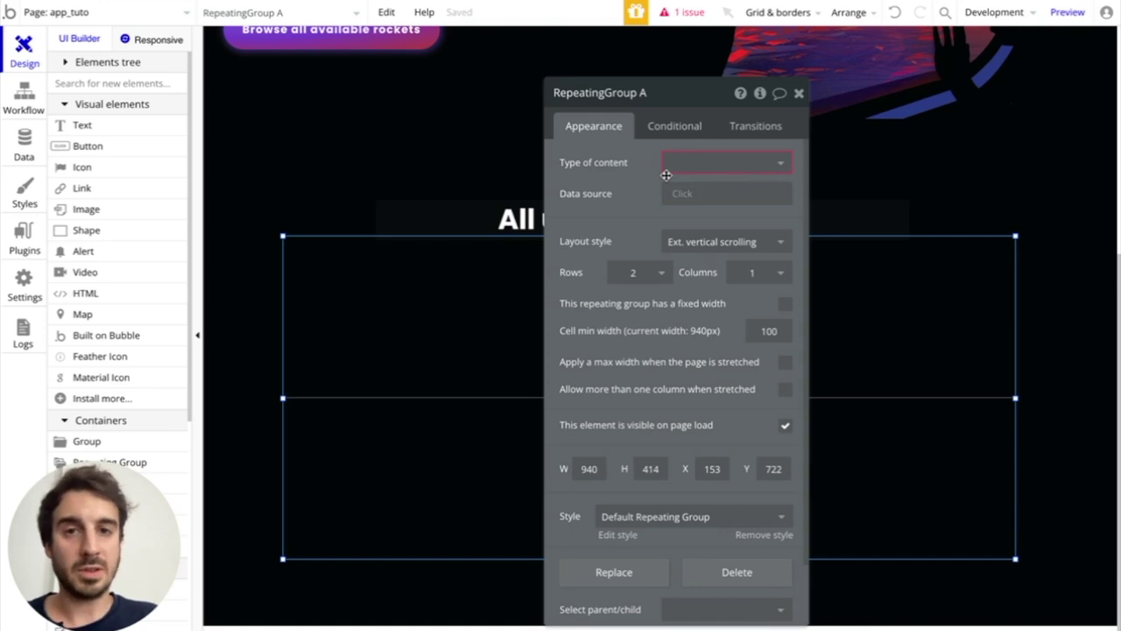
# Check the results list in the API response and set the repeating group's type of content to Upcoming Launches result.
pyautogui.click(688, 167)
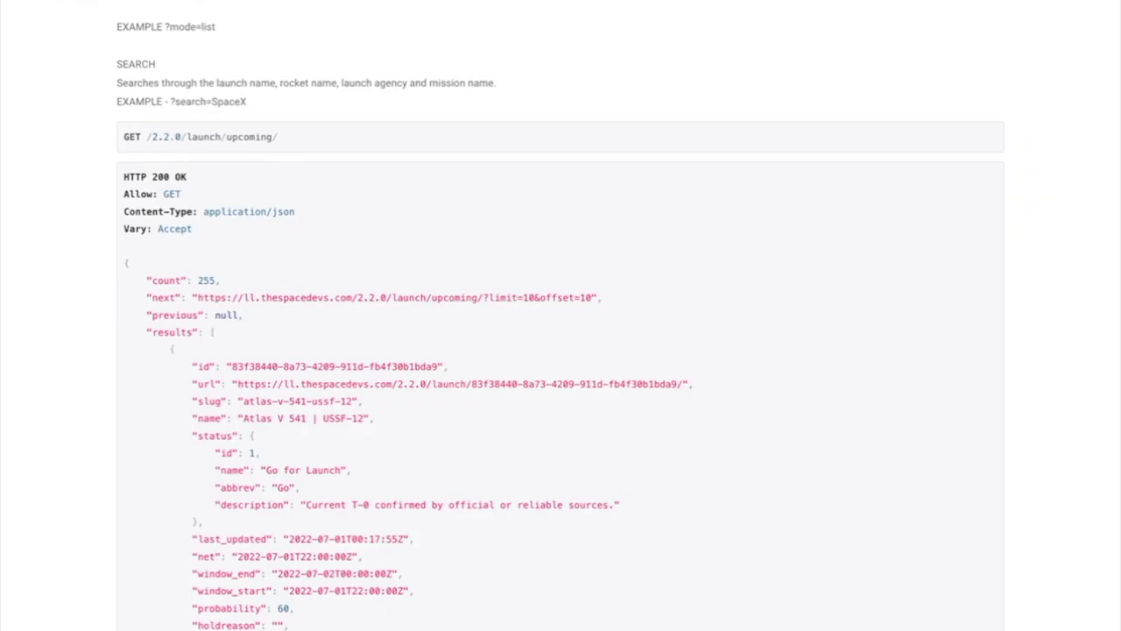
pyautogui.scroll(-5, 345, 216)
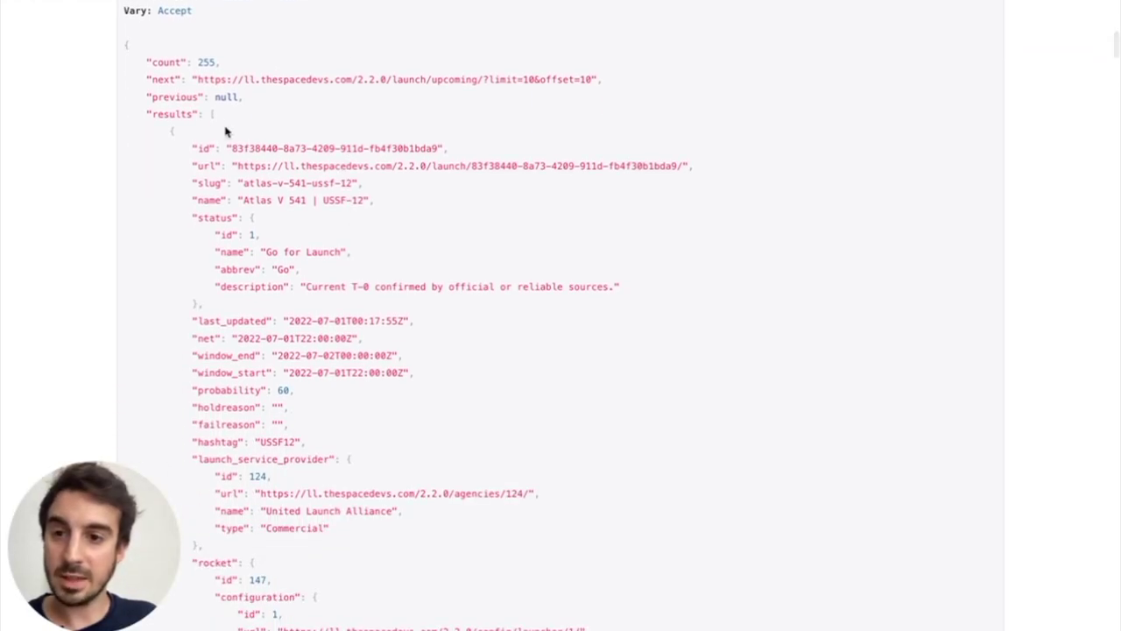
pyautogui.moveTo(143, 113); pyautogui.dragTo(281, 188)
pyautogui.click(212, 110)
pyautogui.moveTo(150, 111); pyautogui.dragTo(367, 472)
pyautogui.click(213, 114)
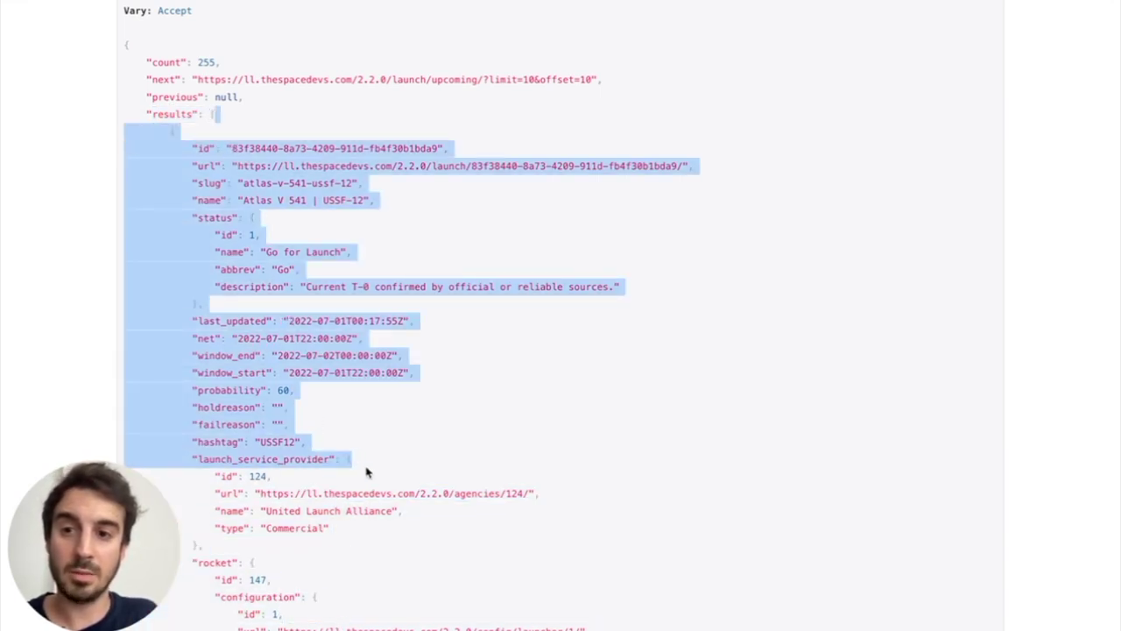
pyautogui.click(250, 108)
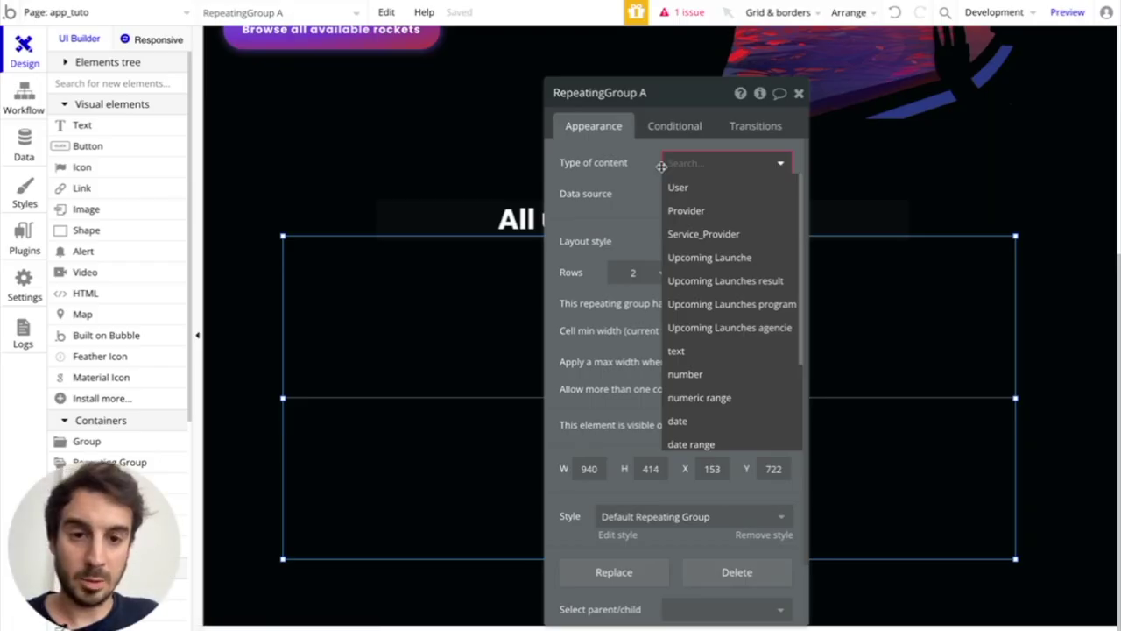
pyautogui.click(725, 282)
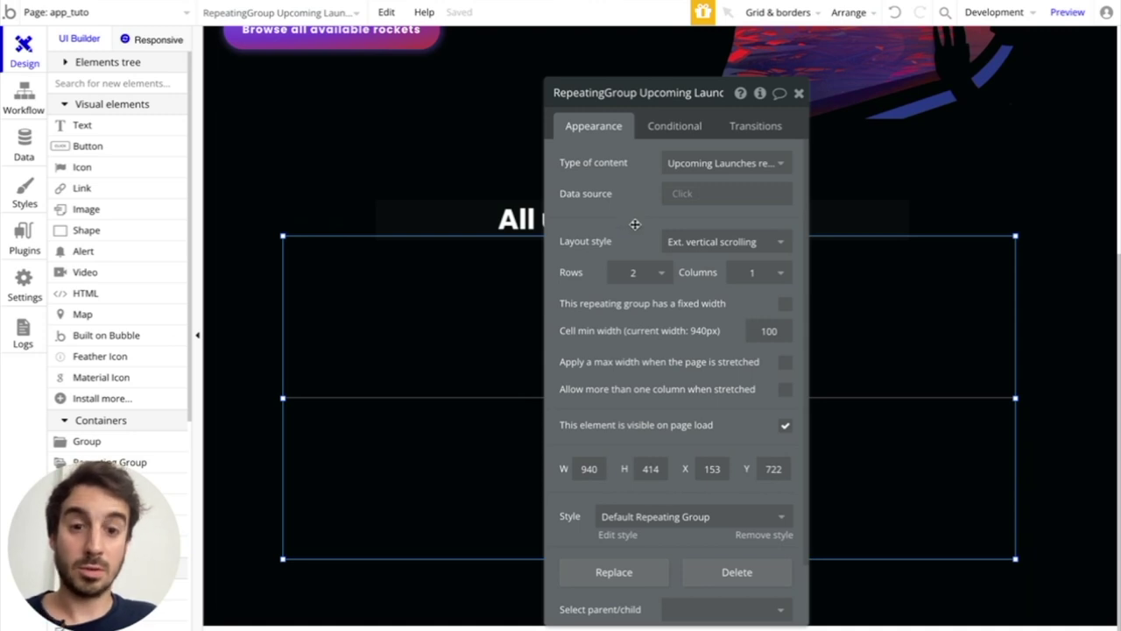
# Set the repeating group's data source to get data from an external API, with The space devs - Upcoming Launches as provider.
pyautogui.click(678, 195)
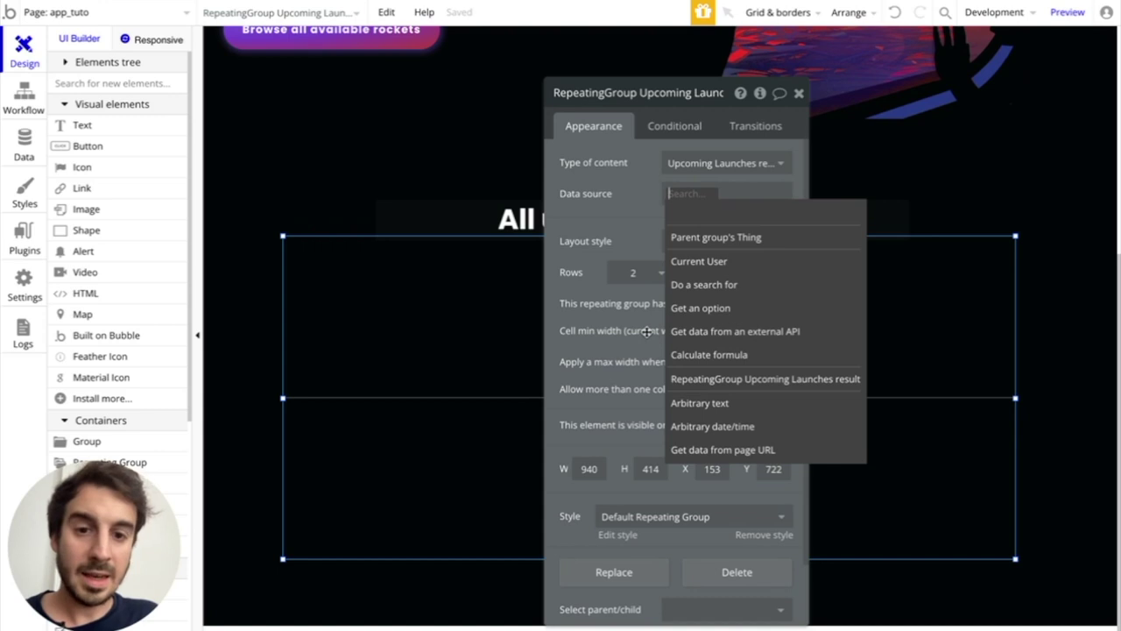
pyautogui.click(727, 334)
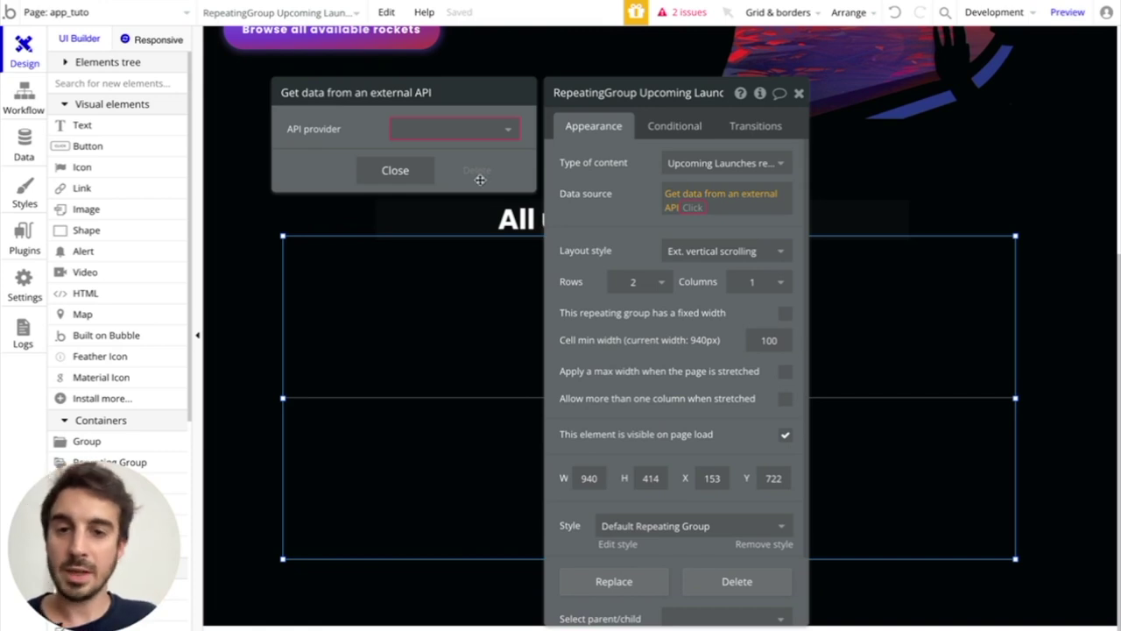
pyautogui.click(439, 130)
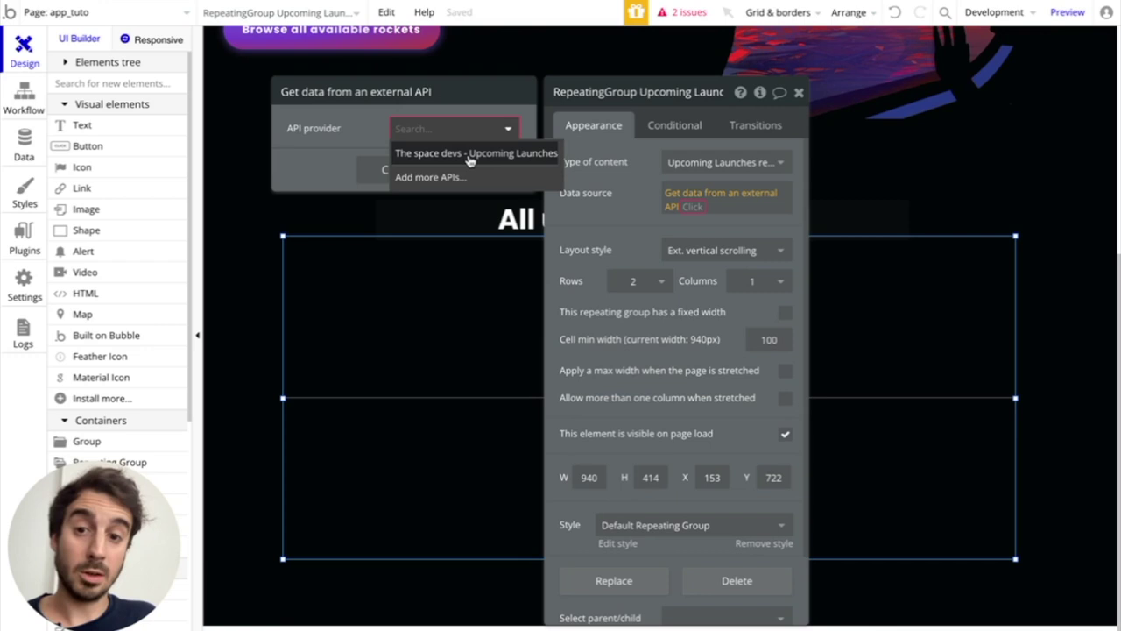
pyautogui.click(470, 156)
# Check the API name and the call name in the API Connector settings.
pyautogui.click(26, 249)
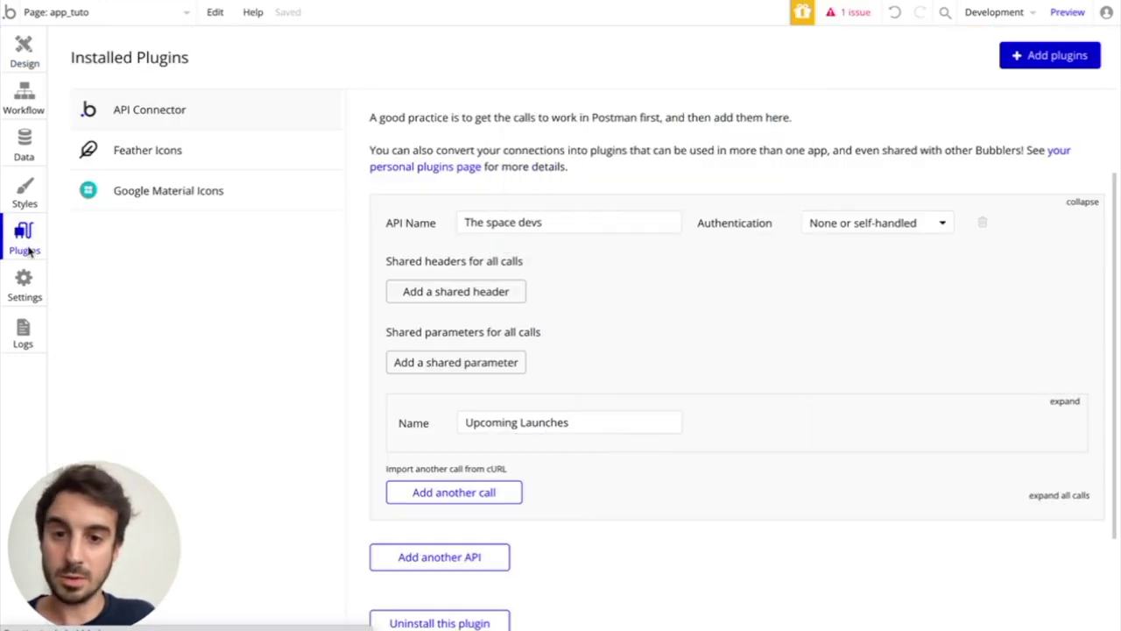
pyautogui.scroll(-1, 579, 272)
pyautogui.moveTo(476, 171); pyautogui.dragTo(581, 171)
pyautogui.moveTo(467, 373); pyautogui.dragTo(604, 374)
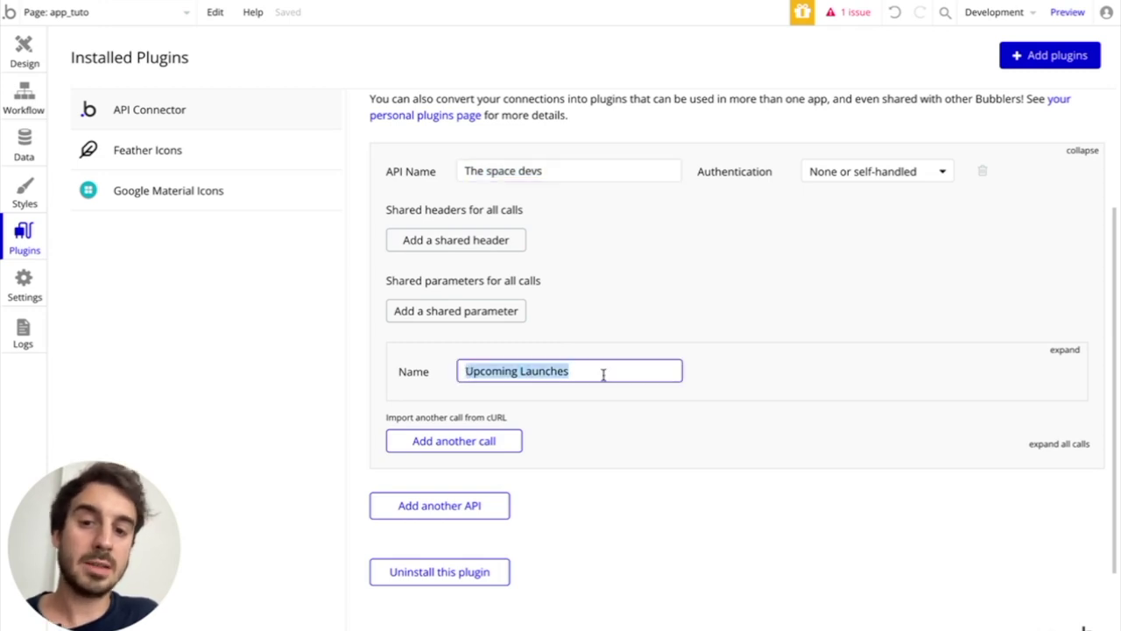
# Complete the repeating group's data source with the API call's results and move the repeating group slightly lower under the heading.
pyautogui.click(23, 54)
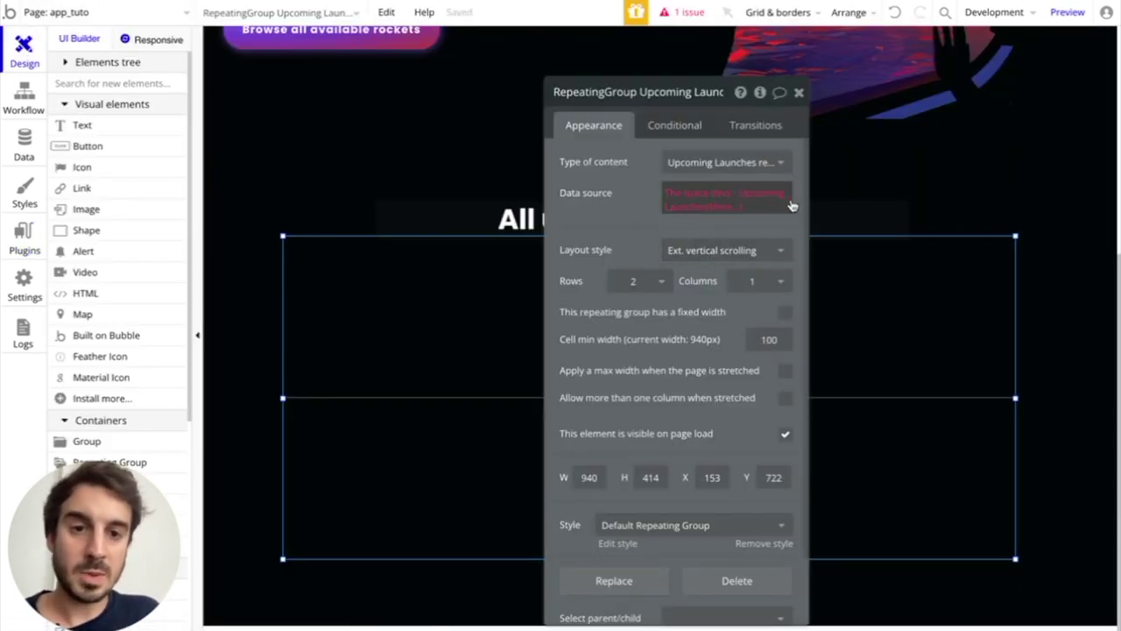
pyautogui.click(731, 209)
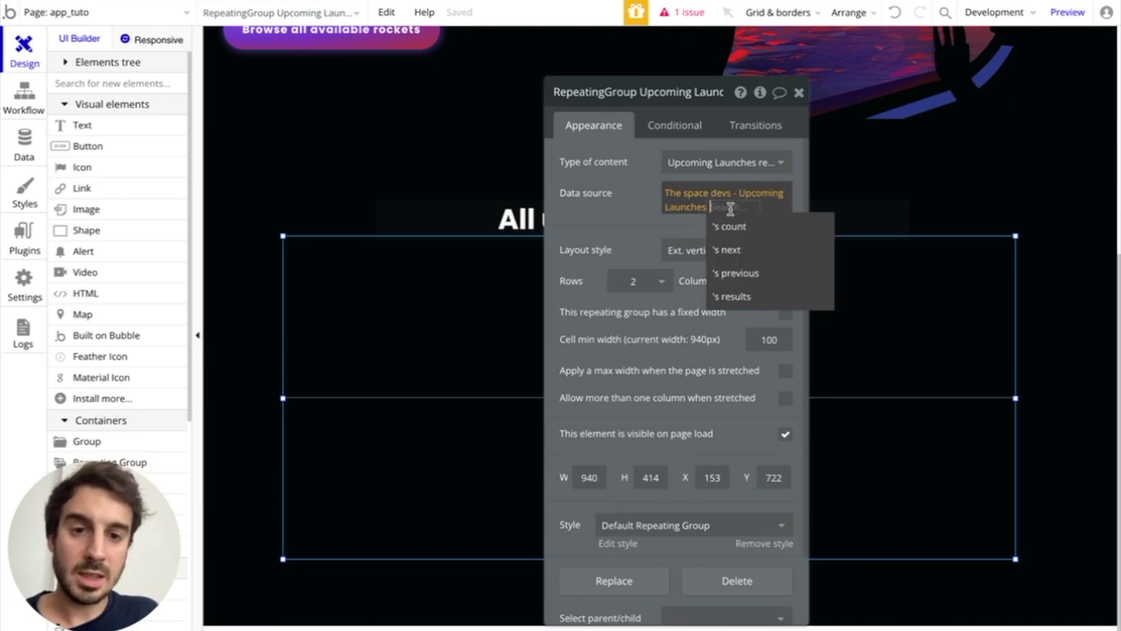
pyautogui.click(736, 296)
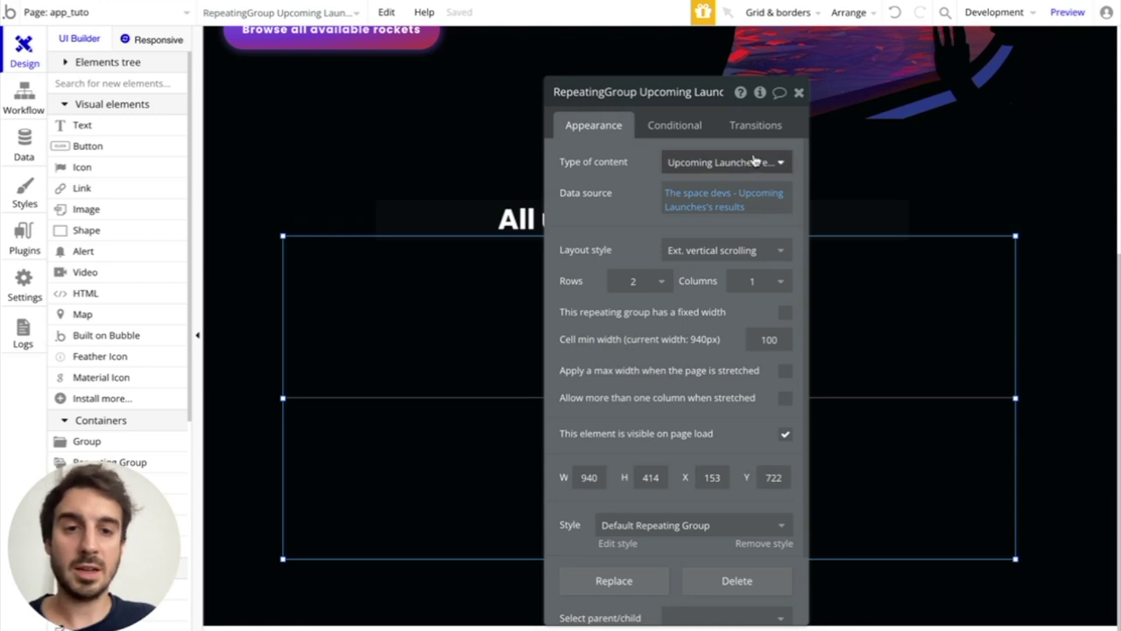
pyautogui.click(801, 96)
pyautogui.moveTo(636, 331); pyautogui.dragTo(633, 341)
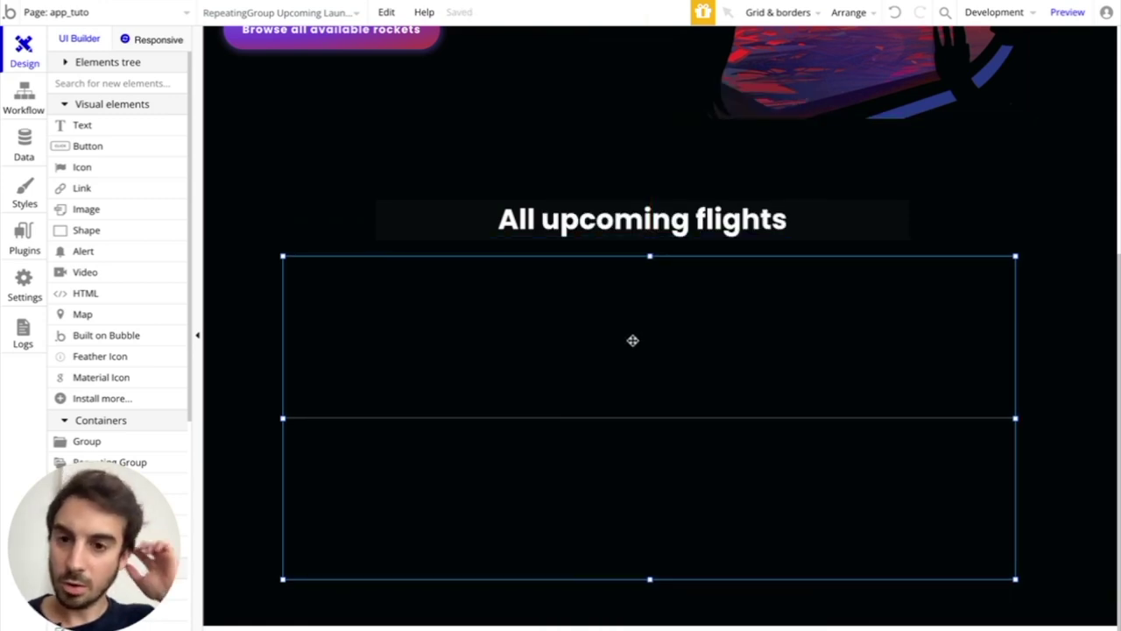
# Draw a group about 312 by 102 px inside the first cell of the repeating group.
pyautogui.click(136, 439)
pyautogui.moveTo(445, 430); pyautogui.dragTo(283, 626)
pyautogui.moveTo(374, 463); pyautogui.dragTo(583, 354)
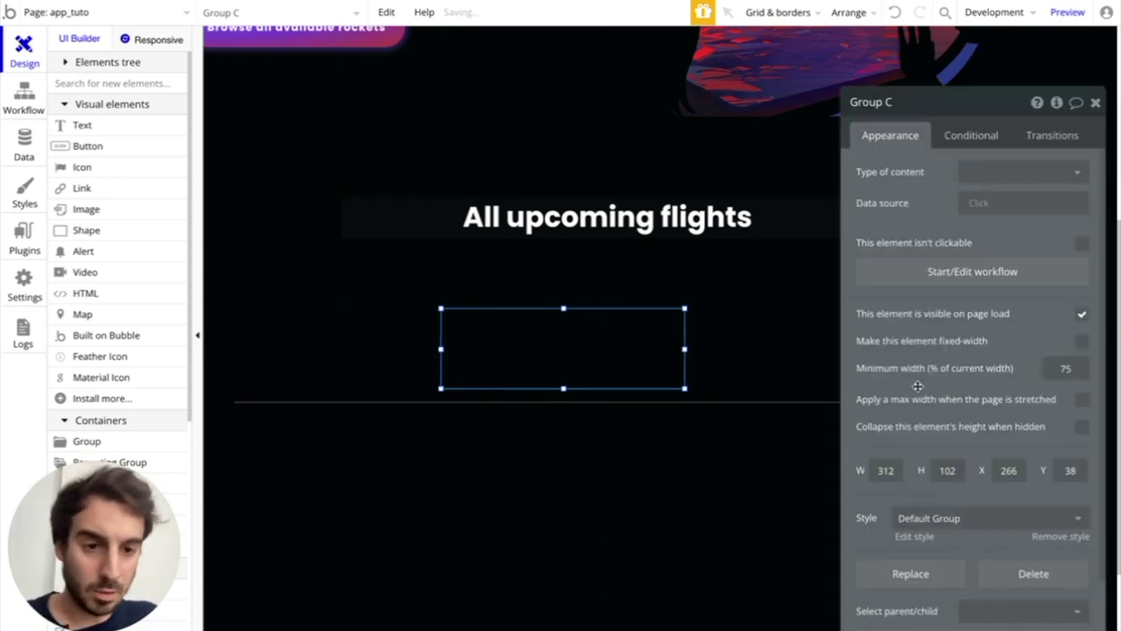
# Remove the predefined style from the group in the repeating group's first cell and give it a flat color background.
pyautogui.click(1047, 538)
pyautogui.scroll(-3, 947, 383)
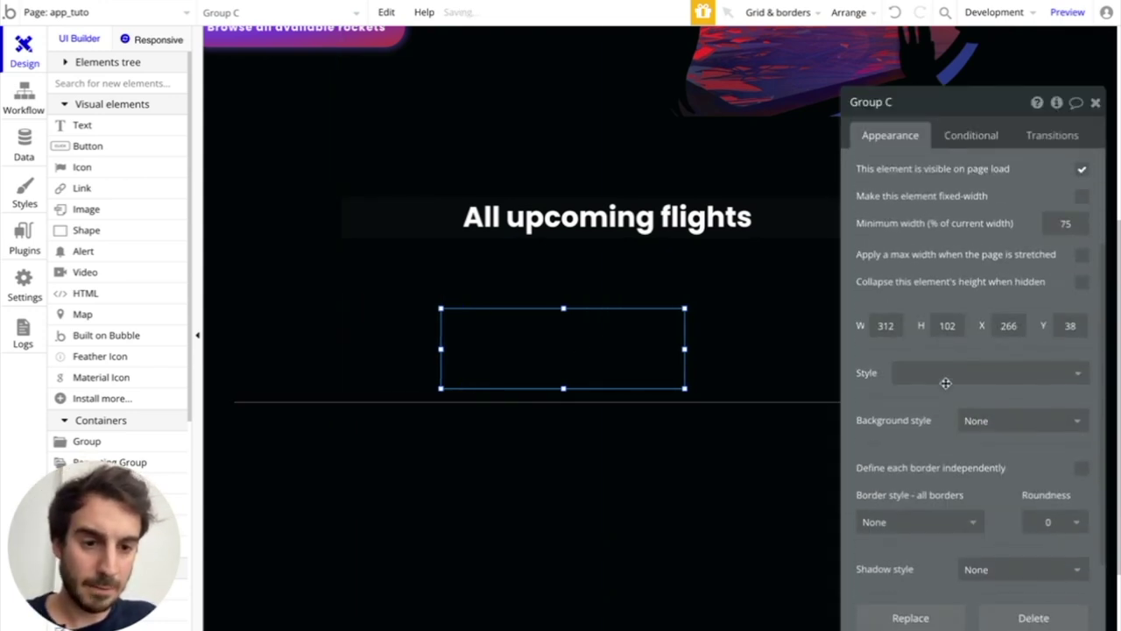
pyautogui.click(999, 393)
pyautogui.click(986, 435)
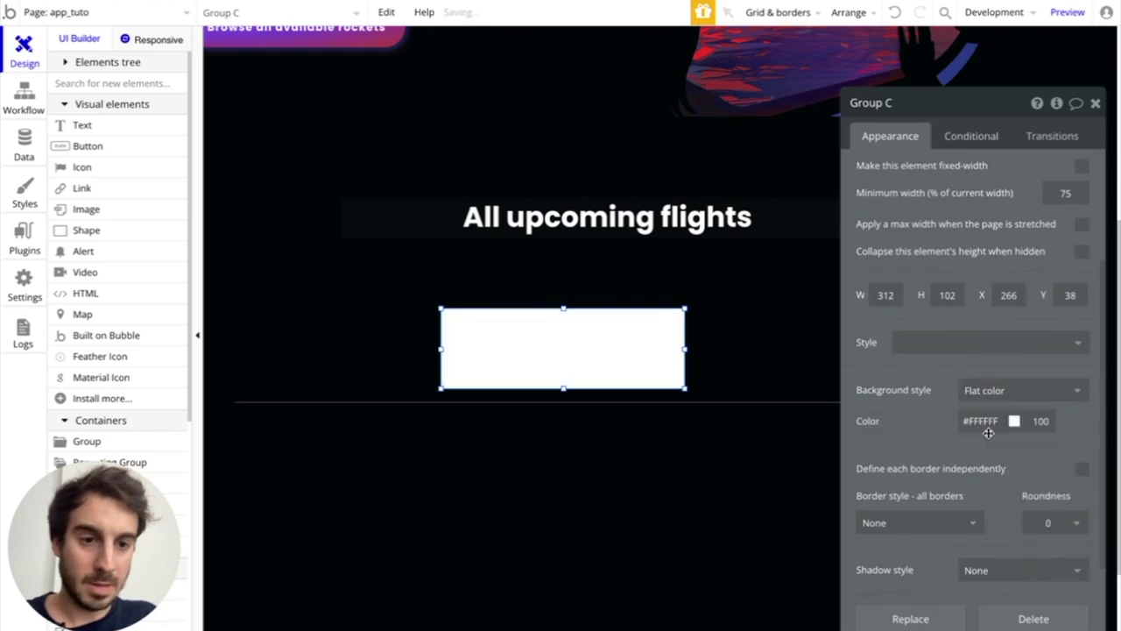
# Set the white group's corner roundness to 20.
pyautogui.scroll(-2, 1012, 500)
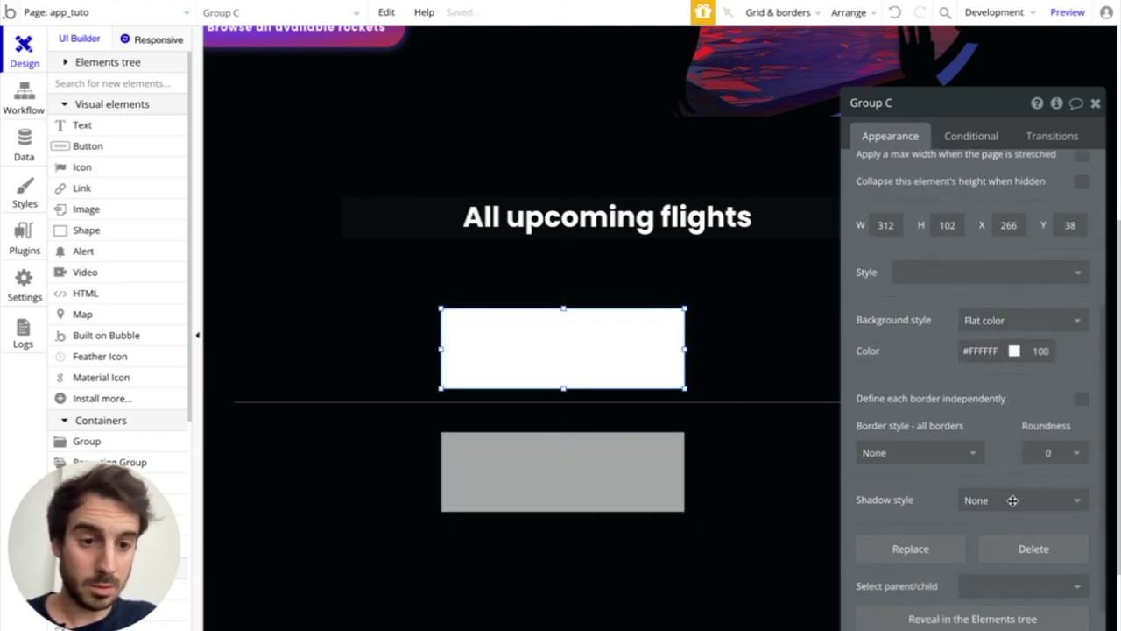
pyautogui.scroll(-1, 1013, 501)
pyautogui.click(1055, 419)
pyautogui.click(1046, 566)
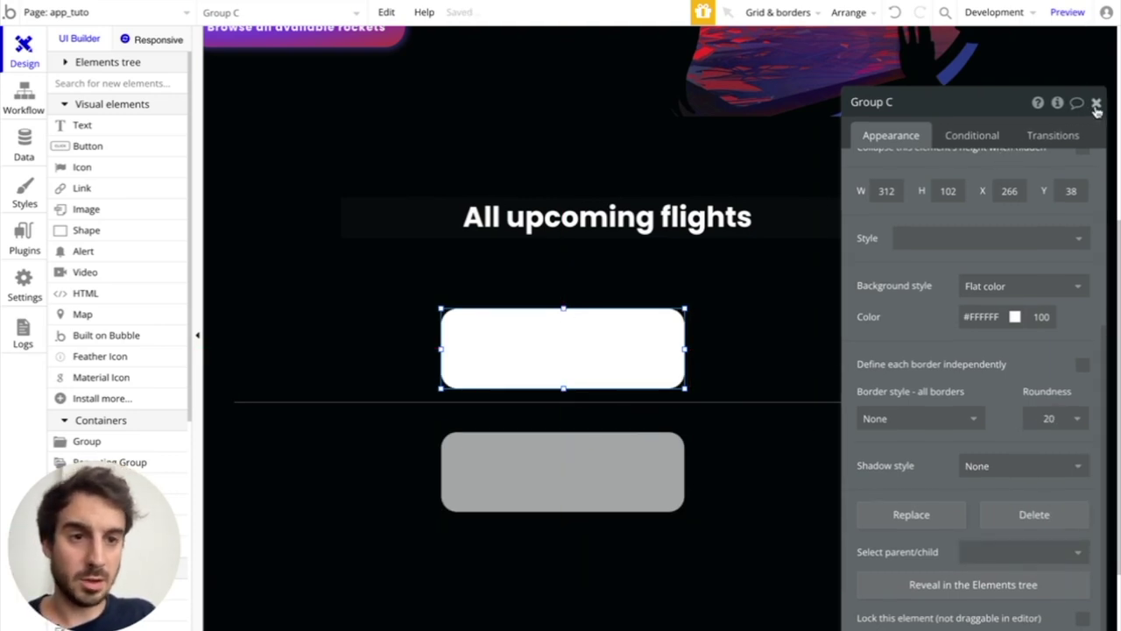
pyautogui.click(1096, 103)
# Shift and widen the white group across most of its cell, and extend the repeating group's upper edge toward the heading.
pyautogui.moveTo(500, 356); pyautogui.dragTo(368, 343)
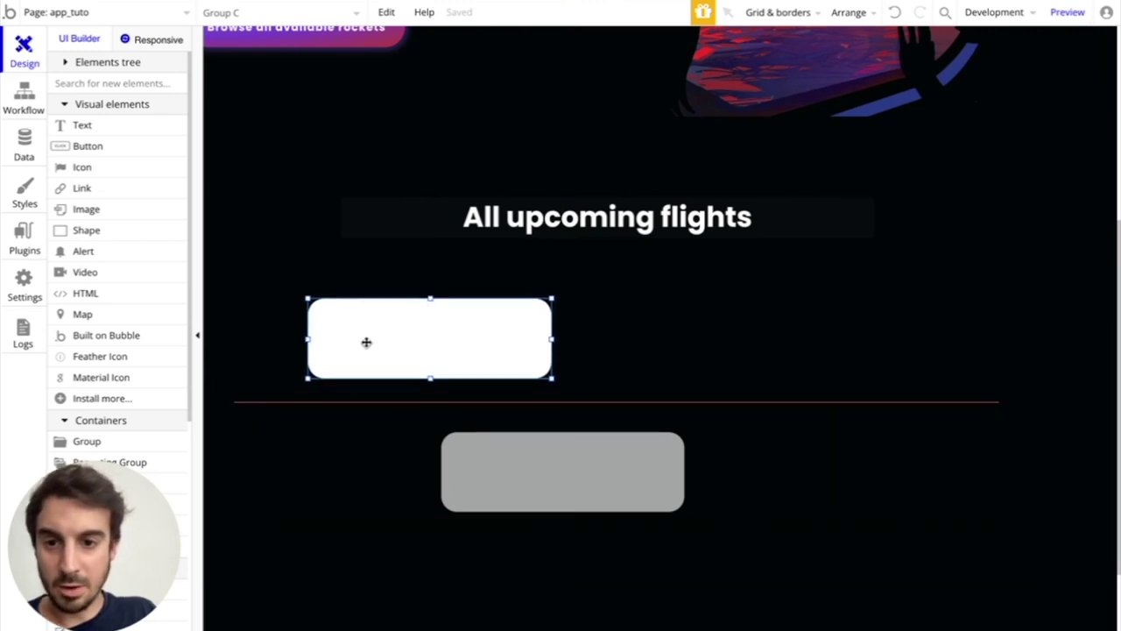
pyautogui.moveTo(567, 347); pyautogui.dragTo(914, 338)
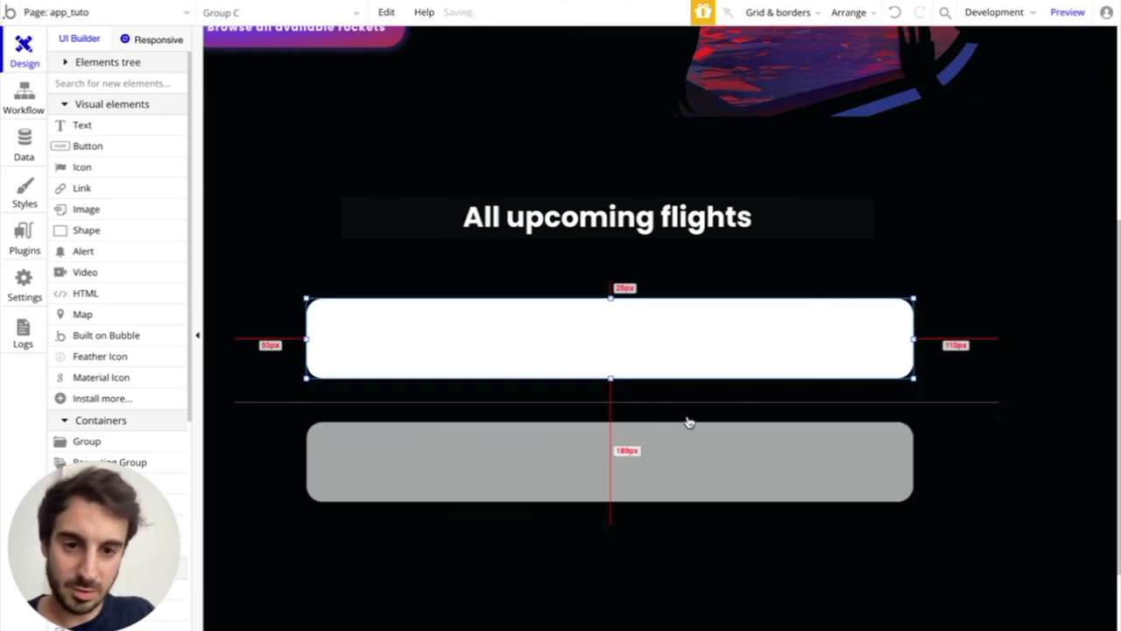
pyautogui.click(663, 404)
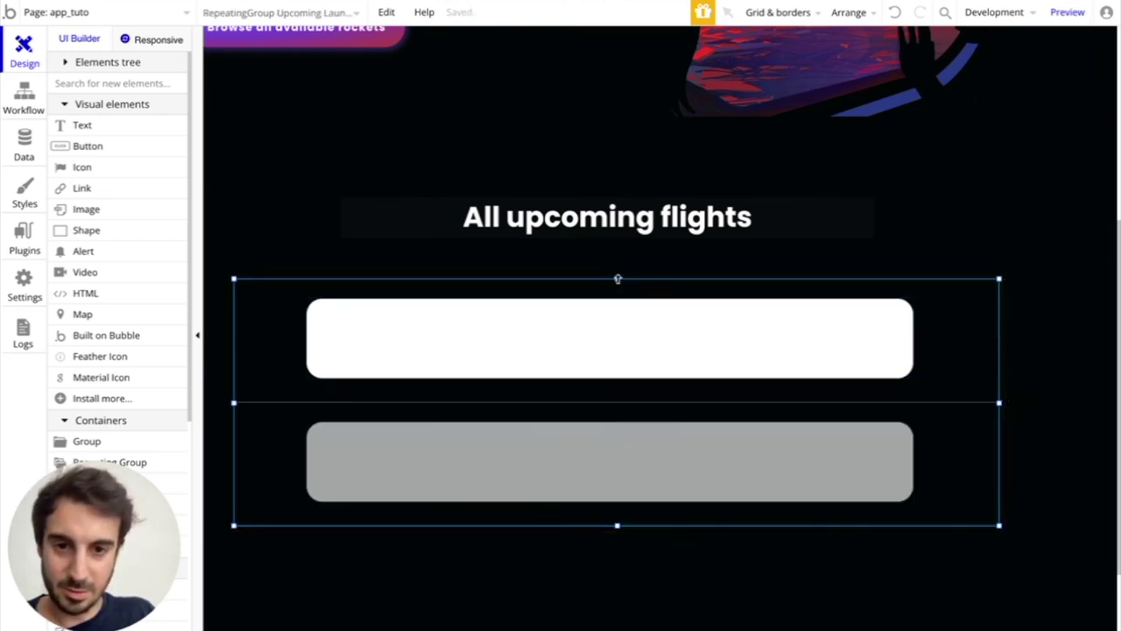
pyautogui.moveTo(617, 279); pyautogui.dragTo(618, 248)
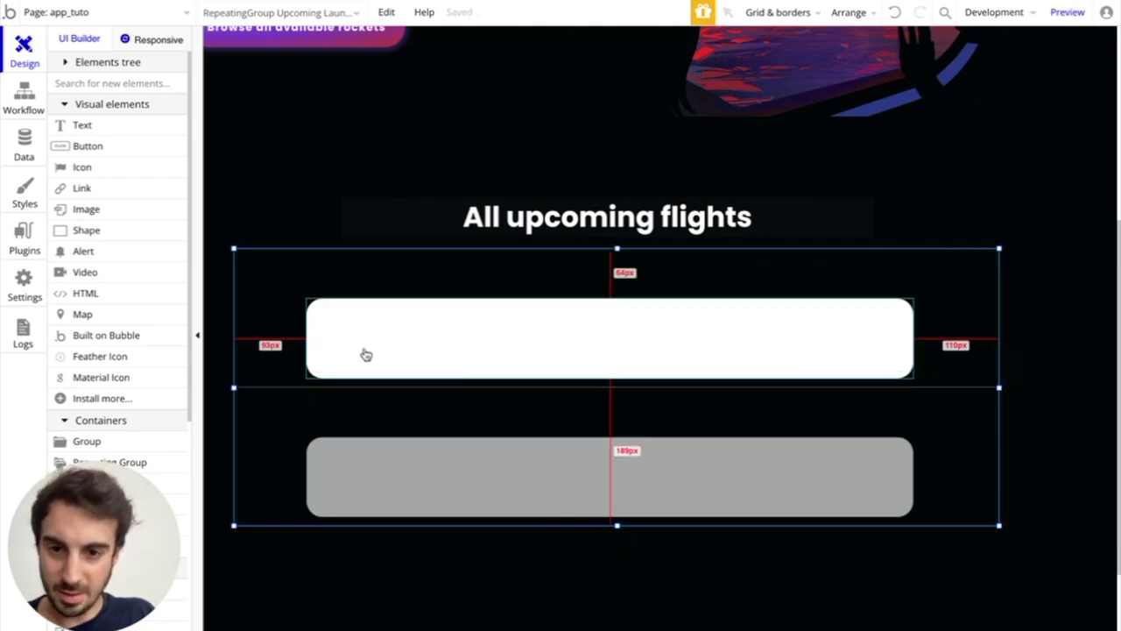
# Make the white group taller and center it in its cell, at about 779 by 151 px.
pyautogui.click(469, 336)
pyautogui.moveTo(611, 298); pyautogui.dragTo(608, 260)
pyautogui.moveTo(605, 306); pyautogui.dragTo(612, 300)
# Set the white group's content type to Upcoming Launches result and its data source to Current cell's Upcoming Launches result.
pyautogui.doubleClick(613, 300)
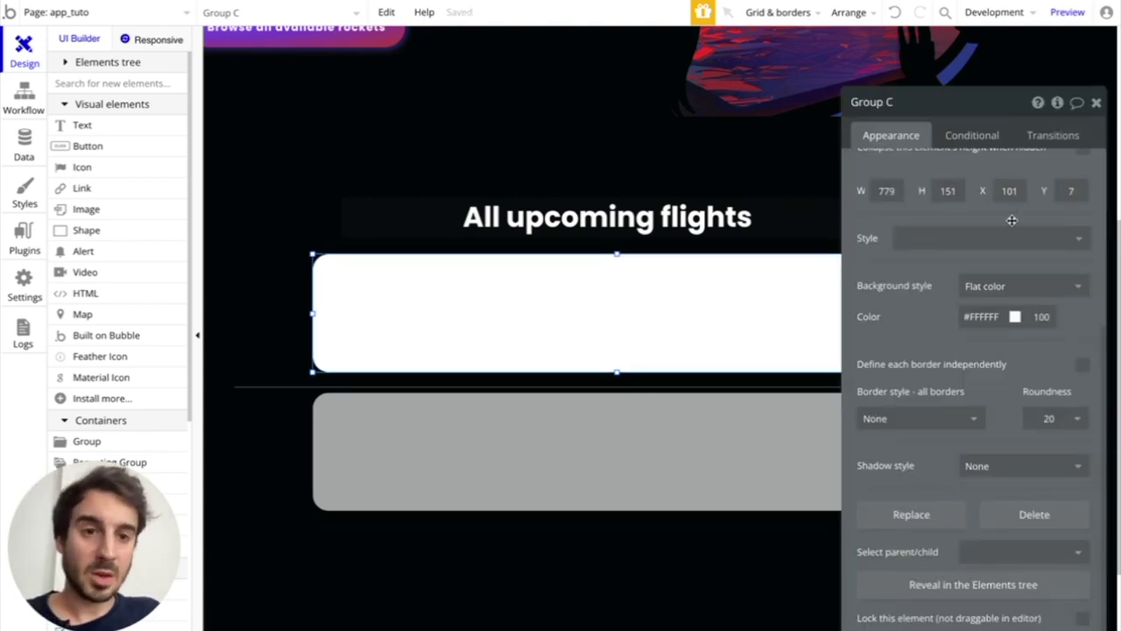
pyautogui.scroll(3, 973, 294)
pyautogui.click(993, 168)
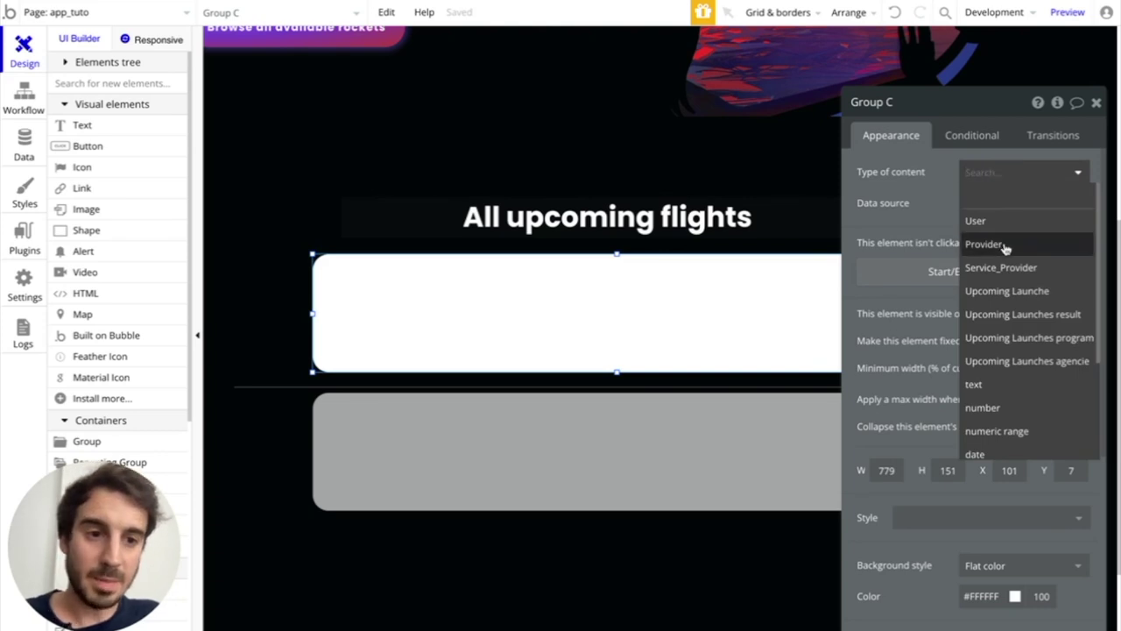
pyautogui.click(1023, 315)
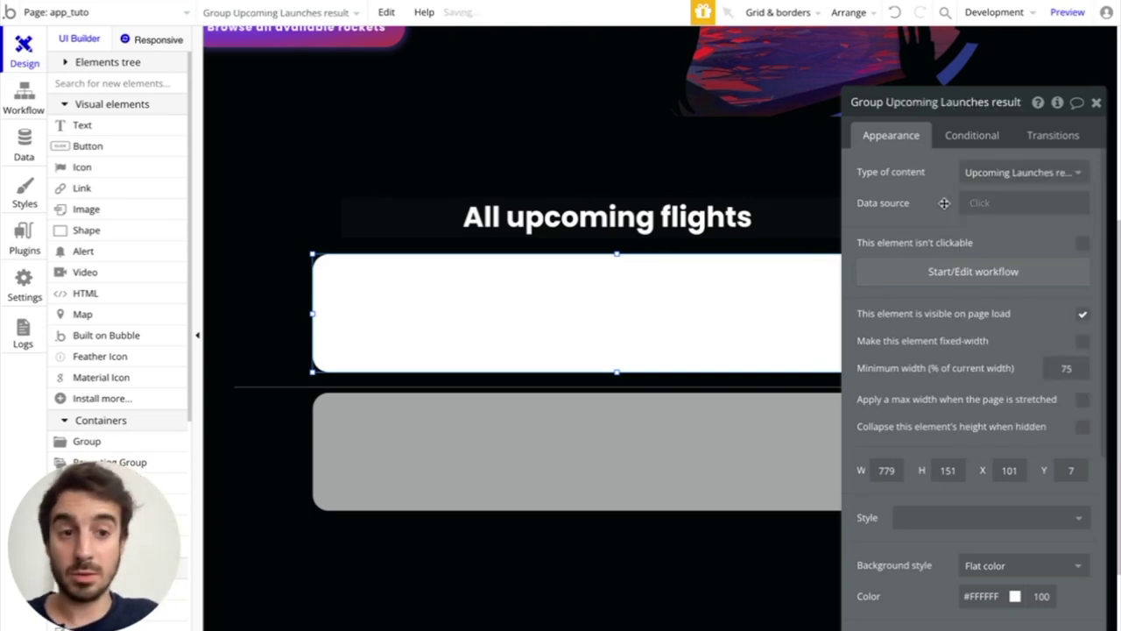
pyautogui.click(975, 203)
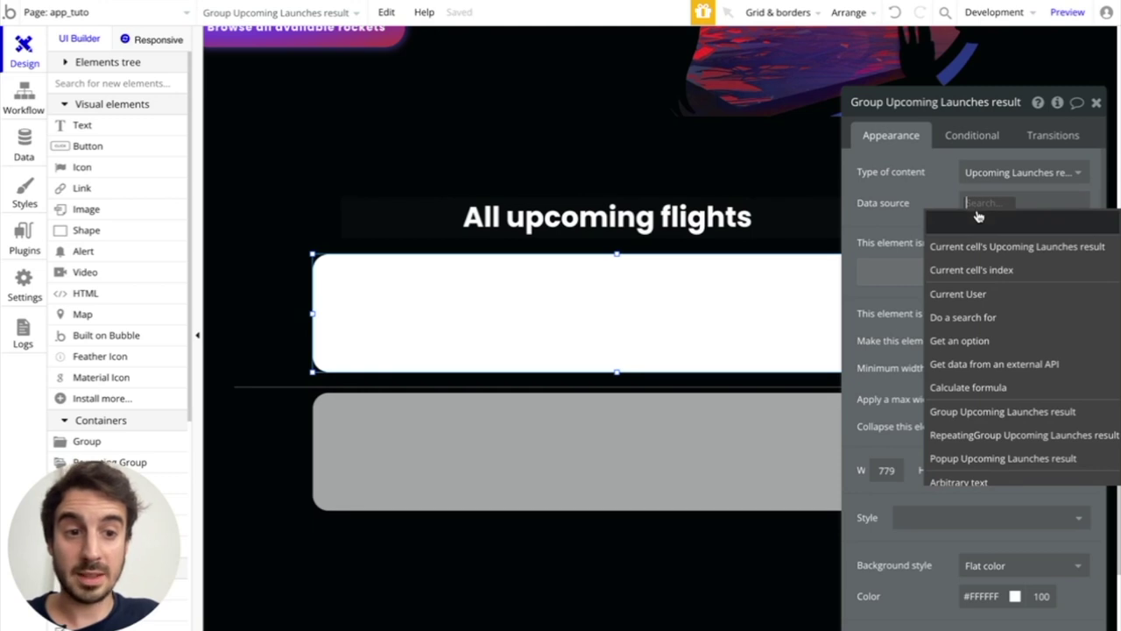
pyautogui.click(979, 249)
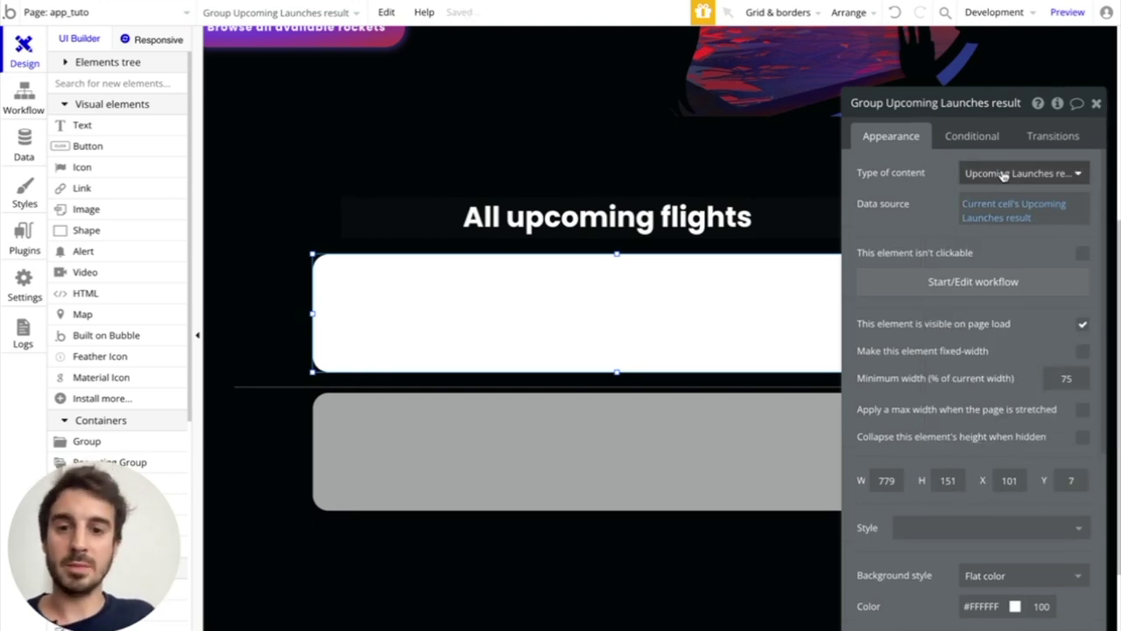
pyautogui.click(1095, 103)
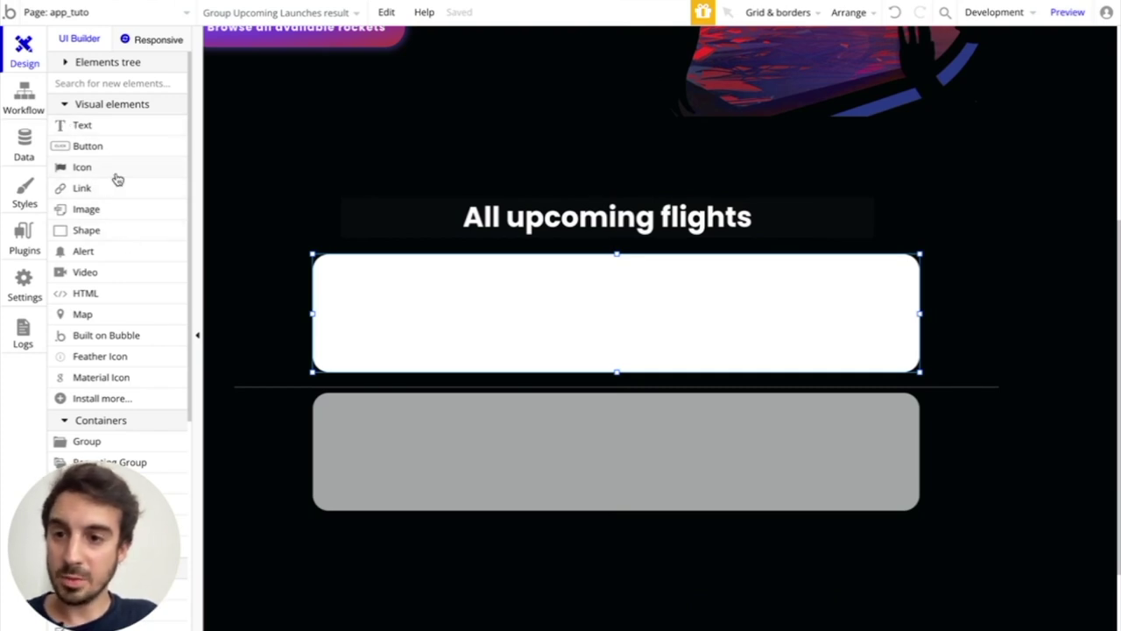
# Place a text element of about 200 by 45 px near the upper left corner of the white group.
pyautogui.moveTo(105, 127); pyautogui.dragTo(428, 303)
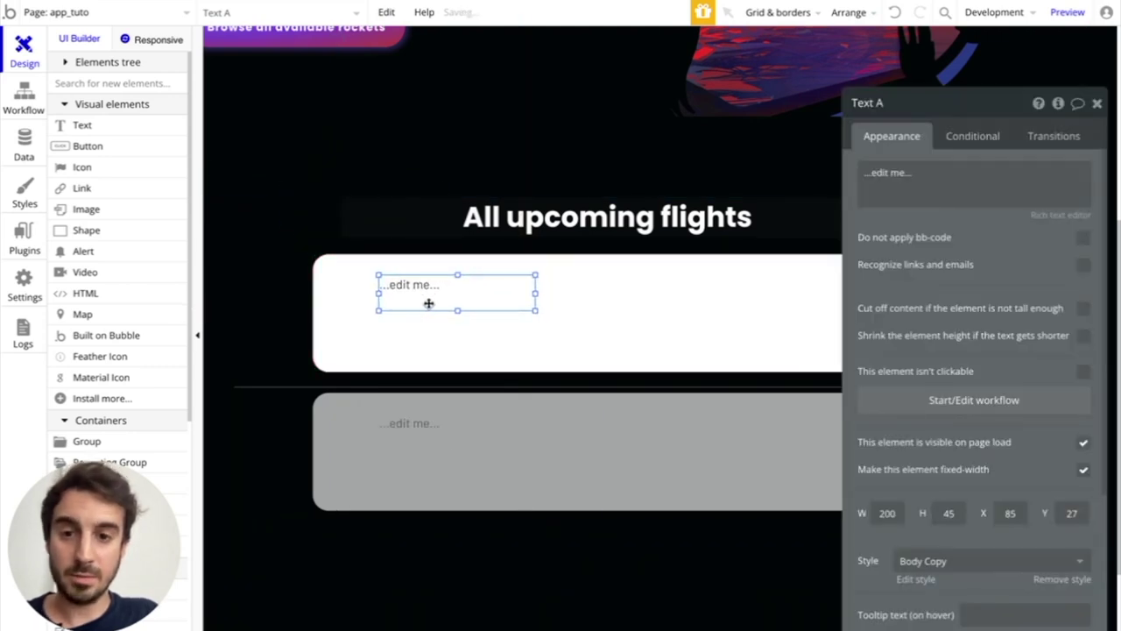
pyautogui.click(910, 174)
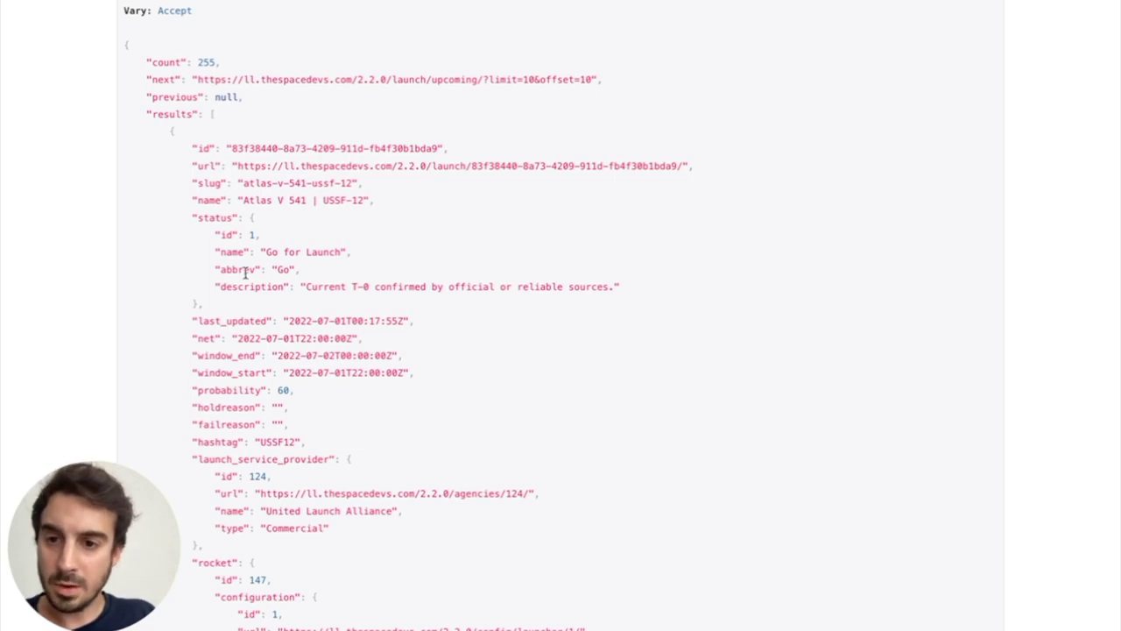
# Examine the API's JSON response to locate the name field inside the rocket's configuration.
pyautogui.scroll(-2, 245, 272)
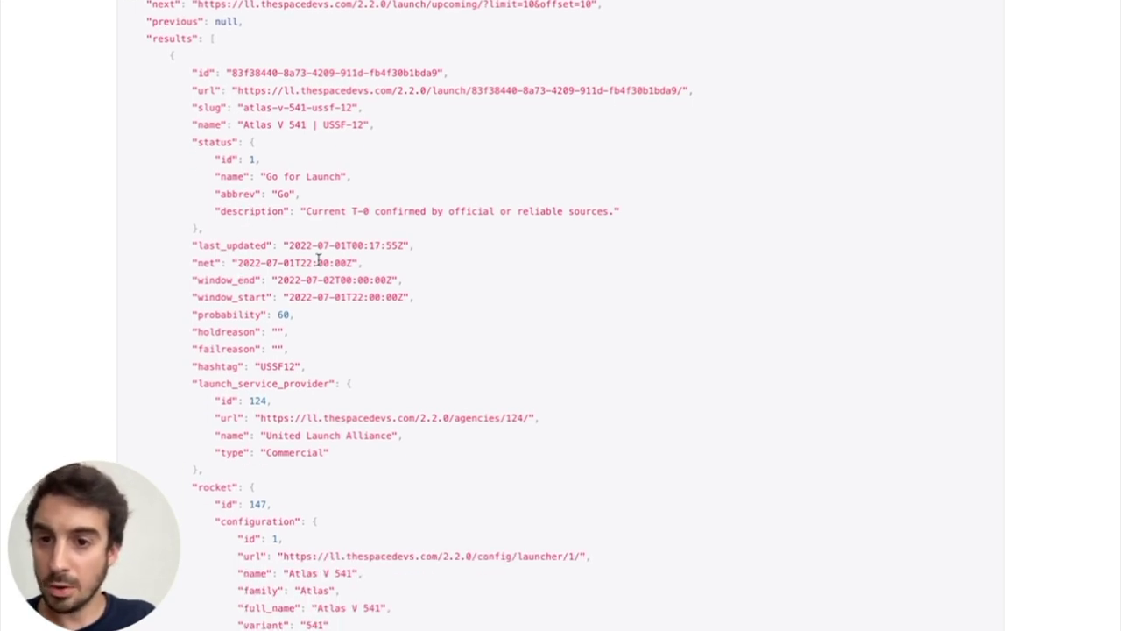
pyautogui.scroll(-2, 318, 261)
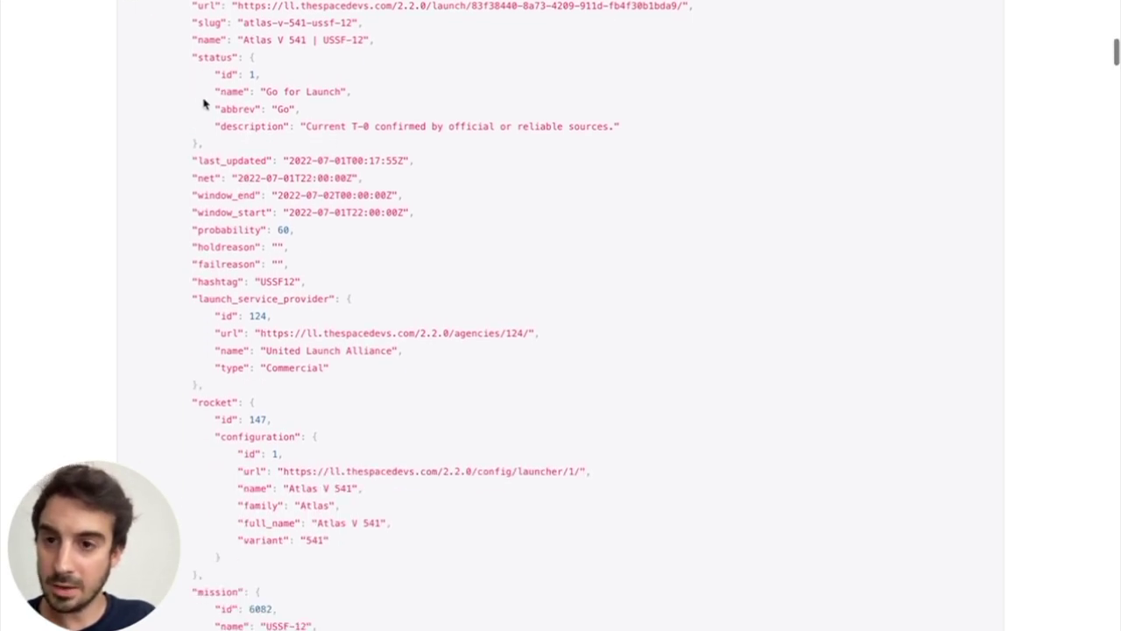
pyautogui.scroll(-5, 241, 311)
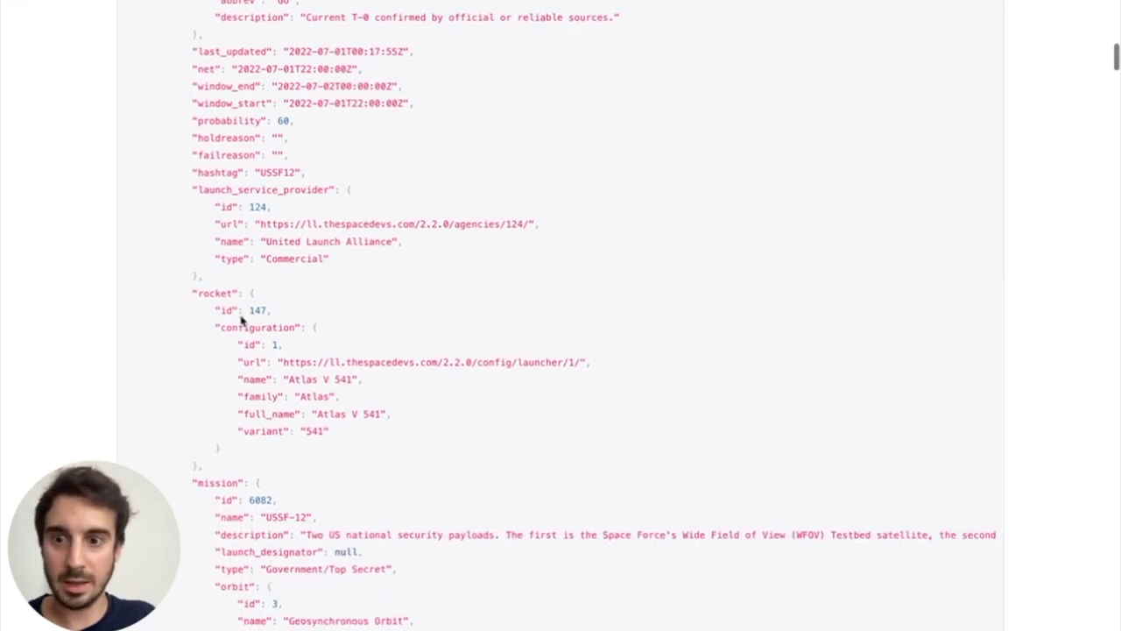
pyautogui.moveTo(193, 216); pyautogui.dragTo(236, 214)
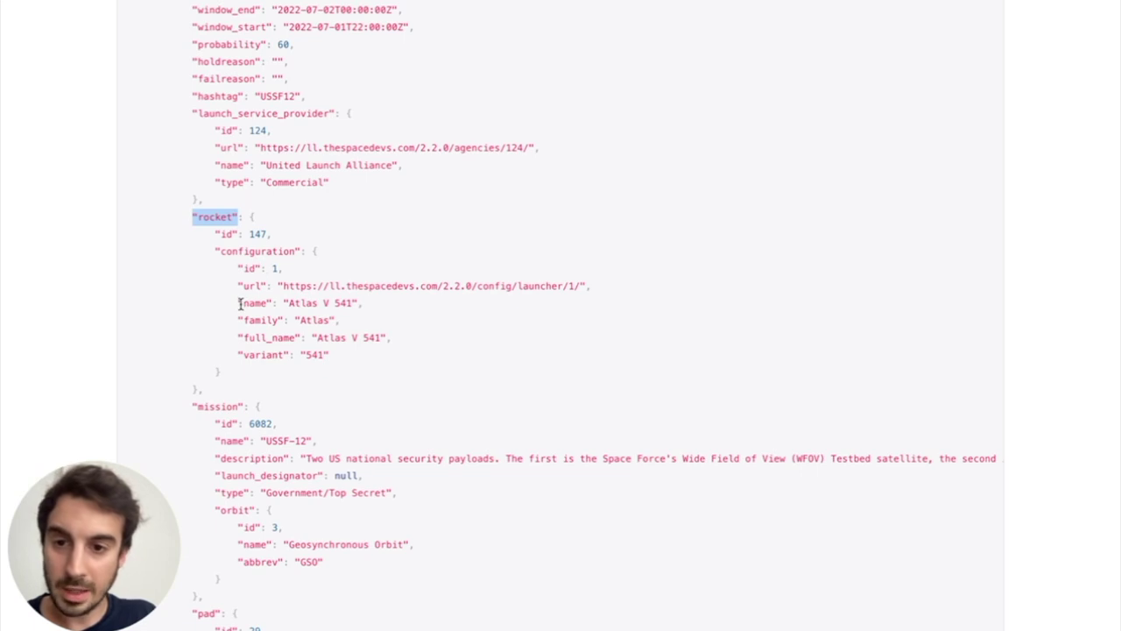
pyautogui.moveTo(240, 303); pyautogui.dragTo(280, 304)
pyautogui.moveTo(359, 303); pyautogui.dragTo(286, 303)
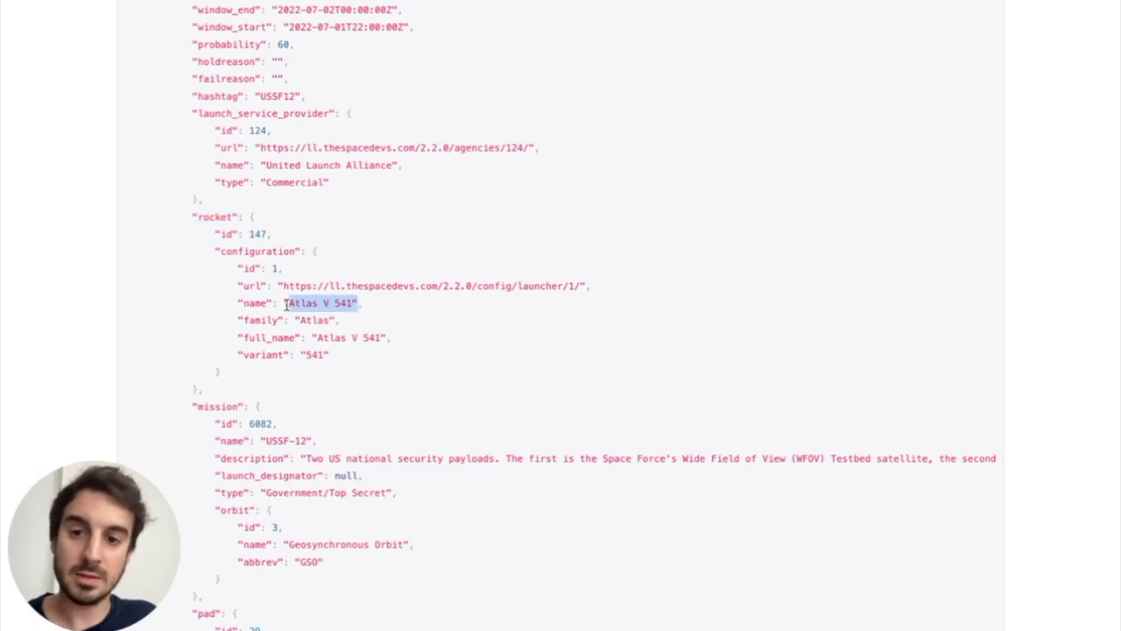
pyautogui.moveTo(186, 216); pyautogui.dragTo(240, 216)
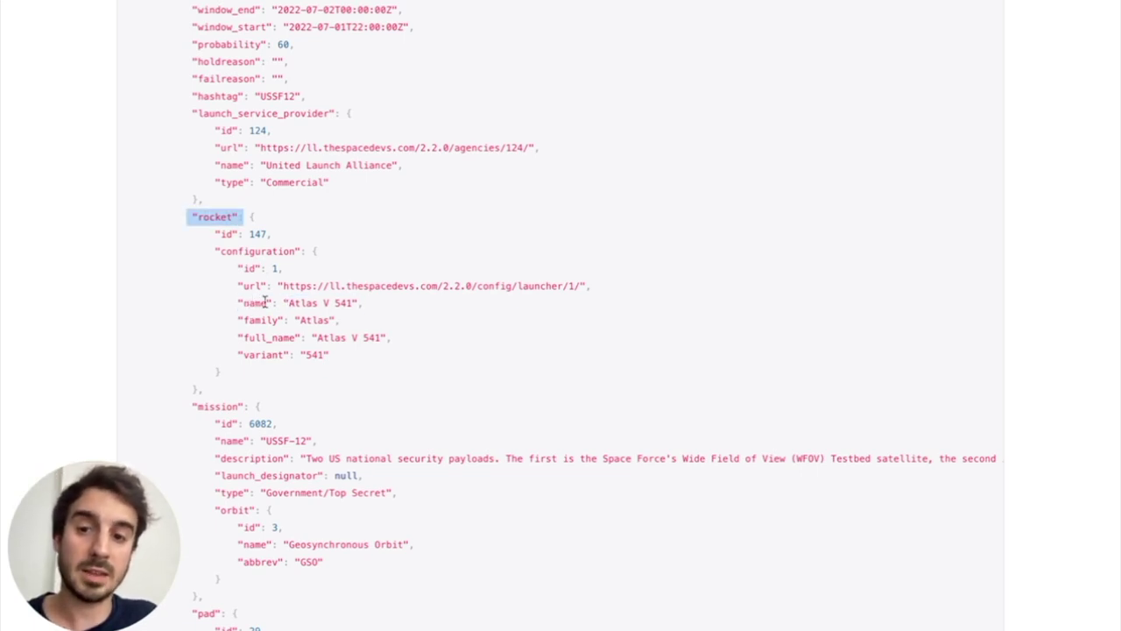
pyautogui.moveTo(301, 303); pyautogui.dragTo(358, 304)
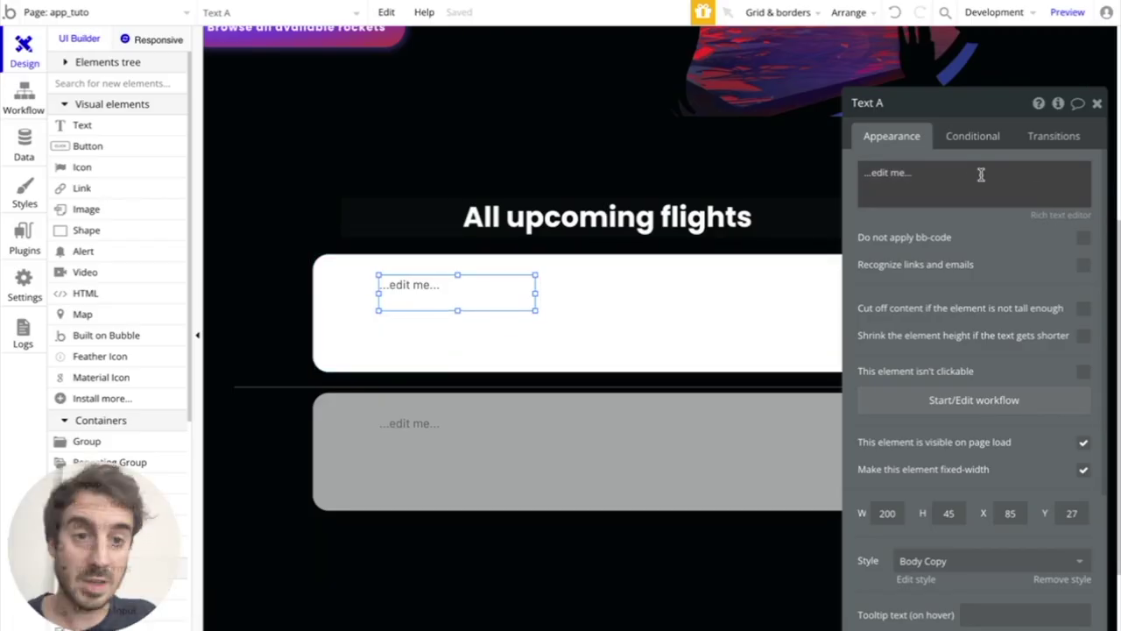
# Replace the text element's placeholder with dynamic data: Parent group's Upcoming Launches result's rocket configuration name.
pyautogui.tripleClick(981, 180)
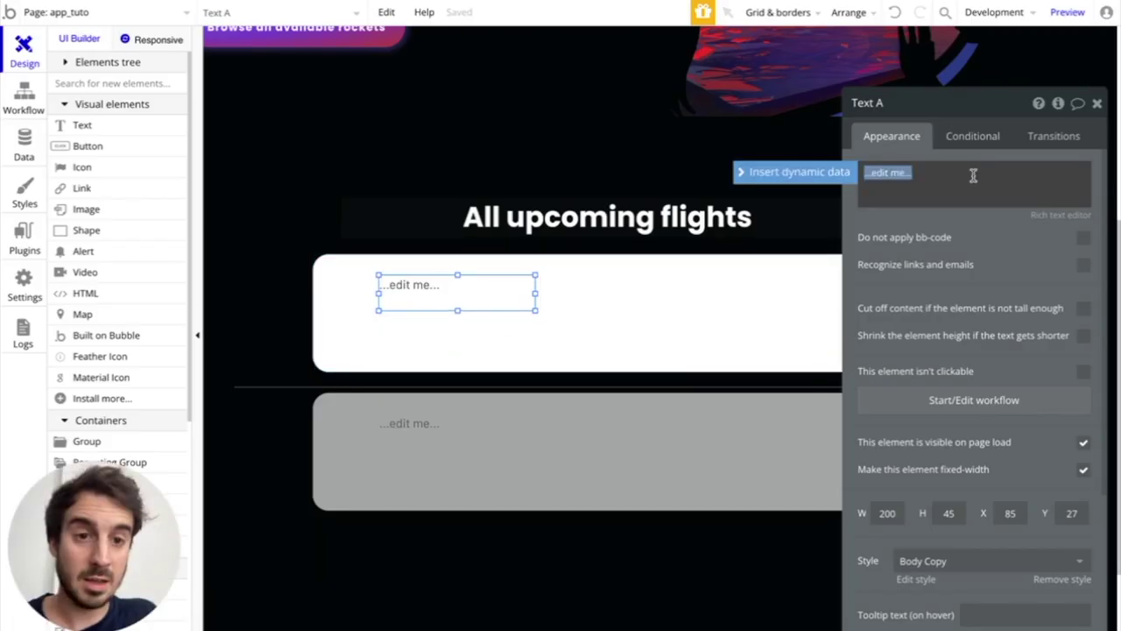
pyautogui.click(827, 181)
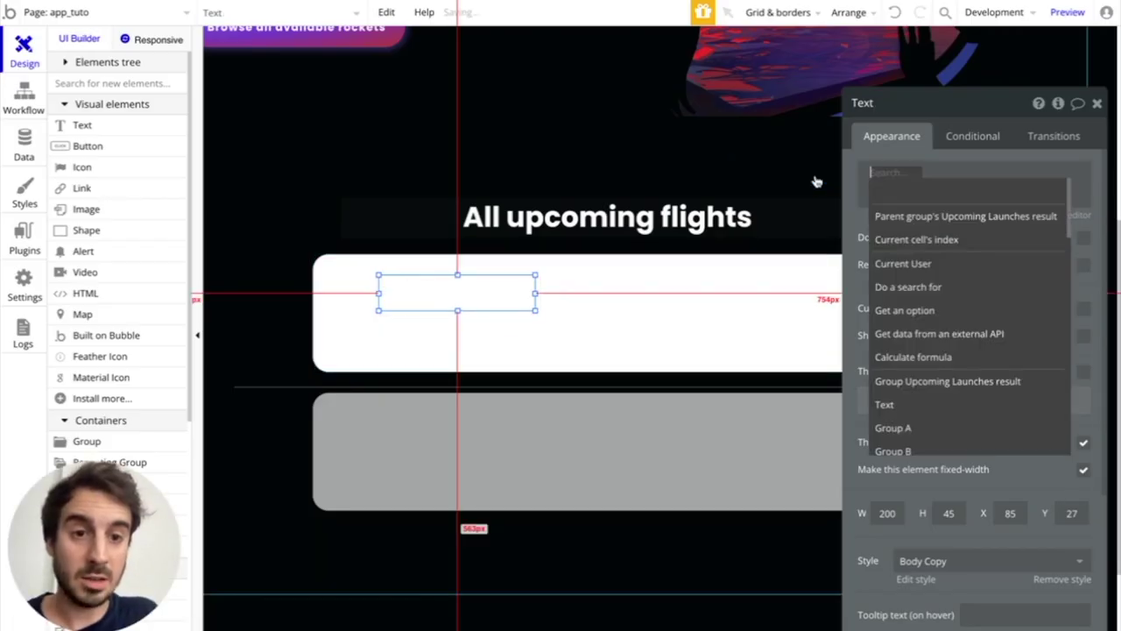
pyautogui.click(914, 218)
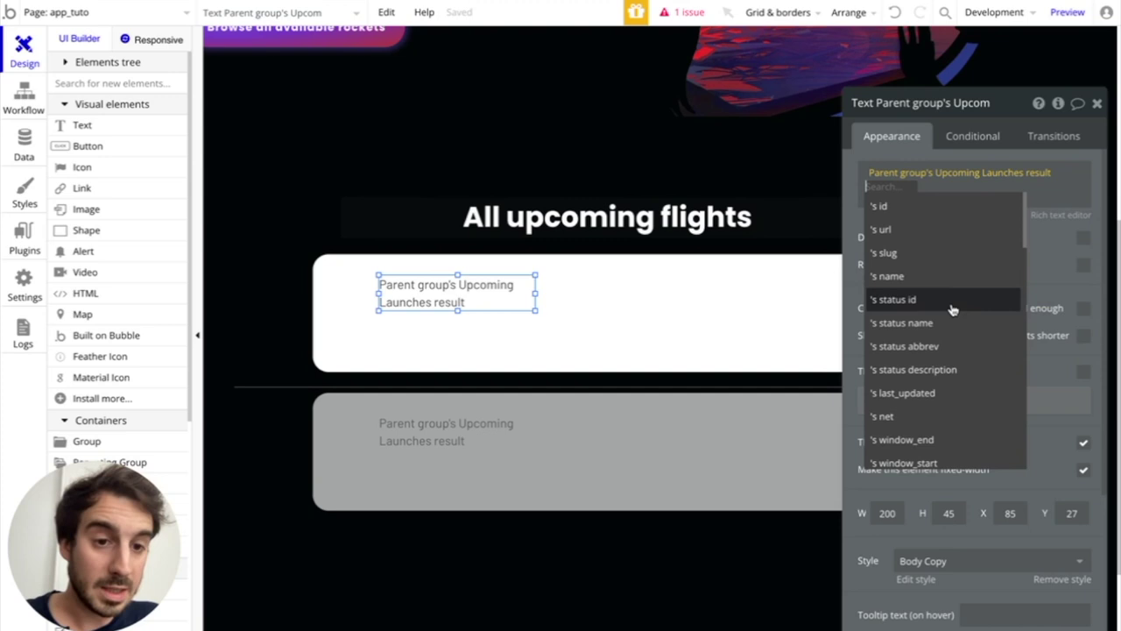
pyautogui.scroll(-5, 952, 310)
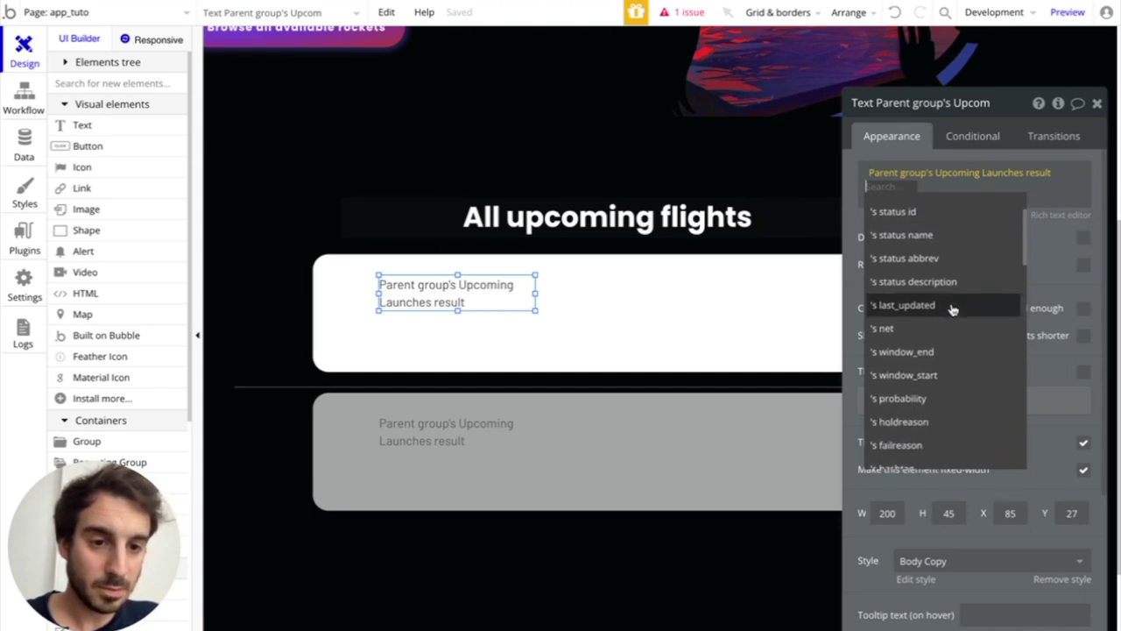
pyautogui.scroll(-2, 952, 309)
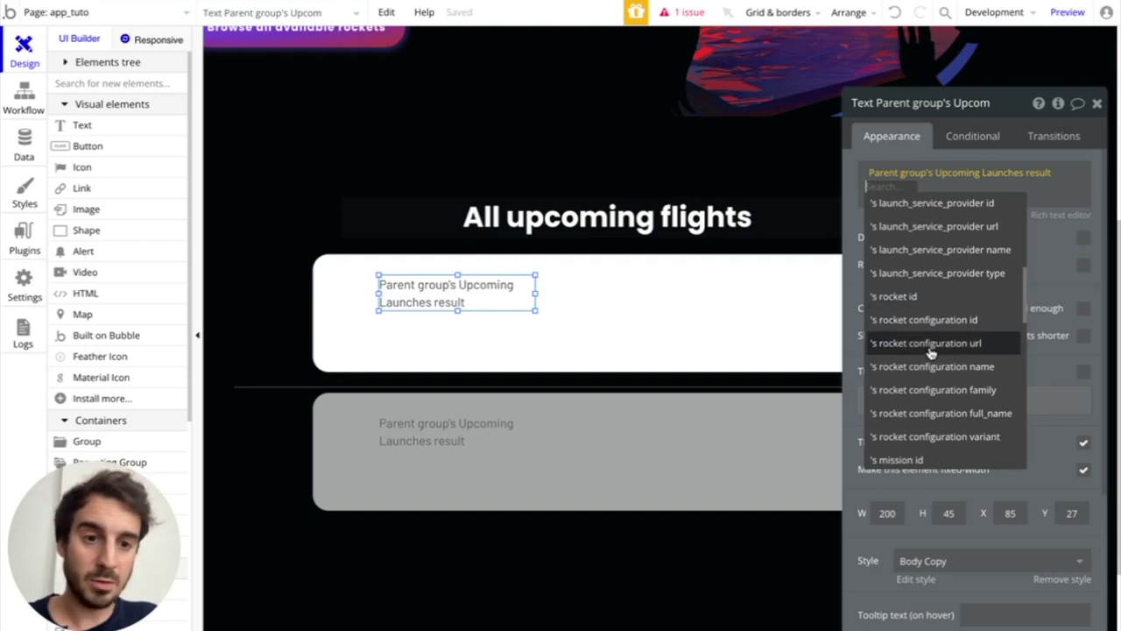
pyautogui.scroll(-1, 932, 360)
pyautogui.scroll(-1, 934, 327)
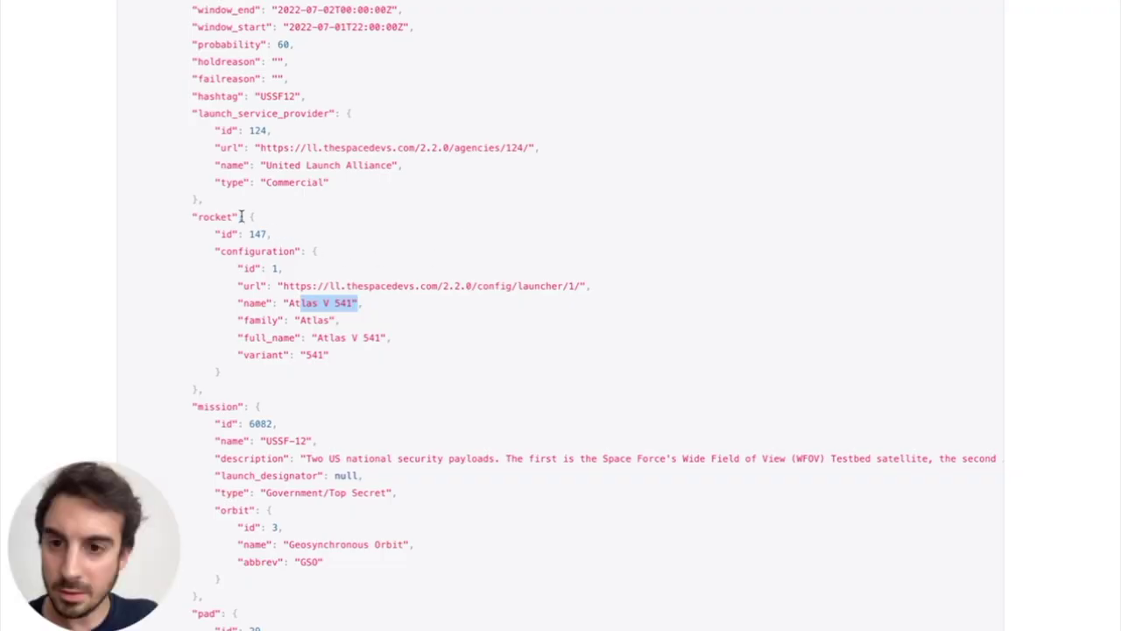
pyautogui.moveTo(201, 218); pyautogui.dragTo(309, 251)
pyautogui.moveTo(239, 302); pyautogui.dragTo(306, 304)
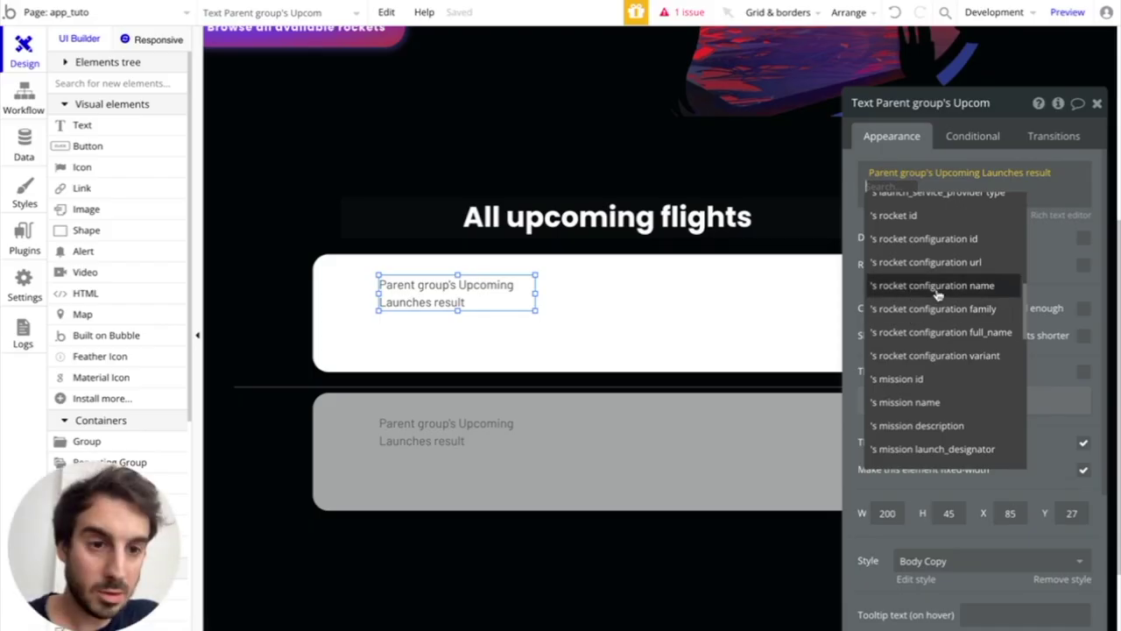
pyautogui.click(931, 284)
# Widen the rocket name text element to about 401 px.
pyautogui.moveTo(535, 293); pyautogui.dragTo(689, 293)
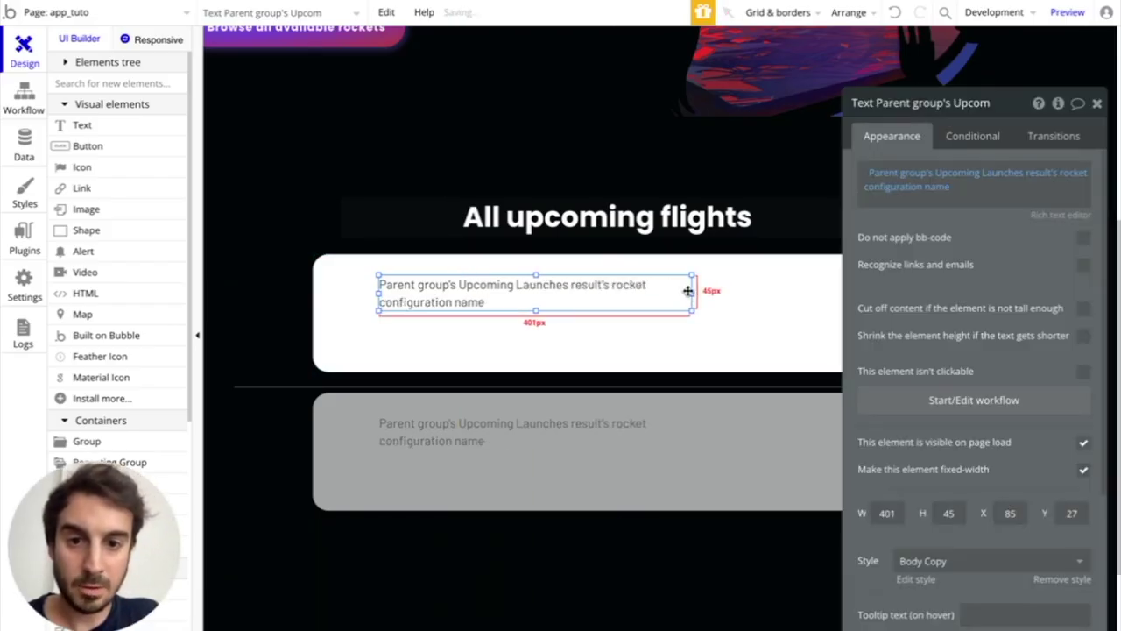
pyautogui.click(627, 333)
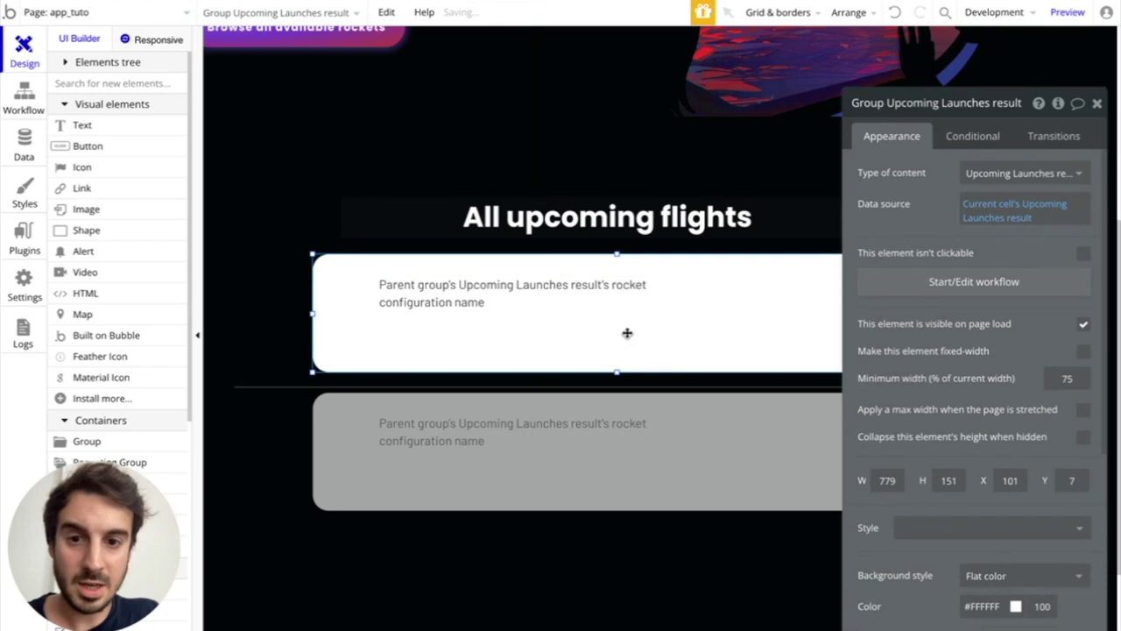
pyautogui.click(1097, 103)
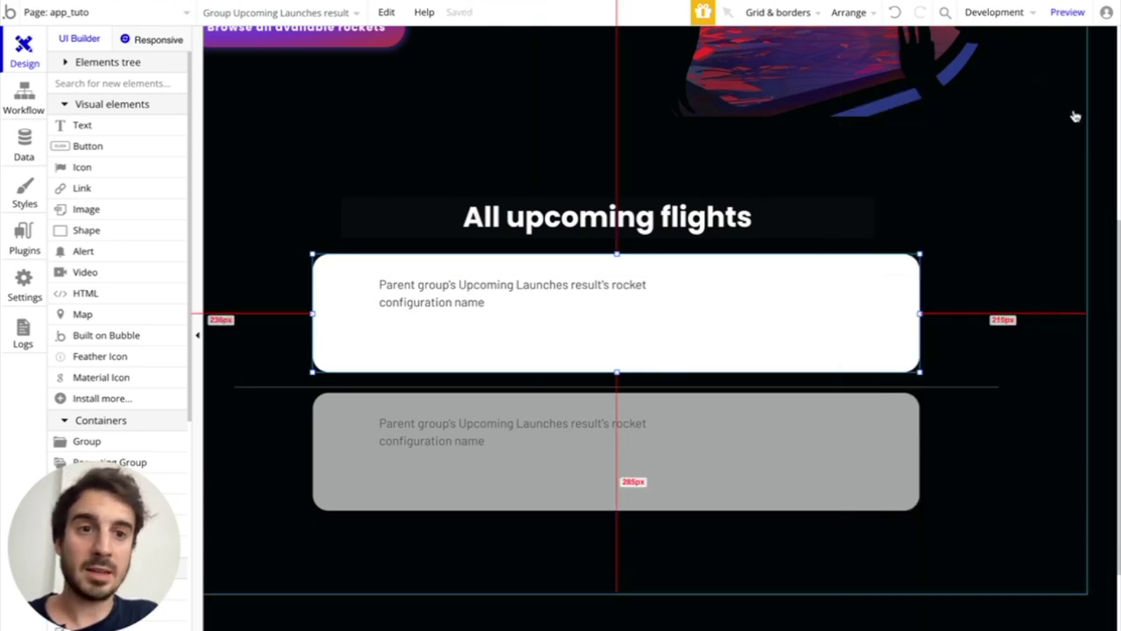
# Preview the page and check the rocket names listed under All upcoming flights.
pyautogui.click(1067, 12)
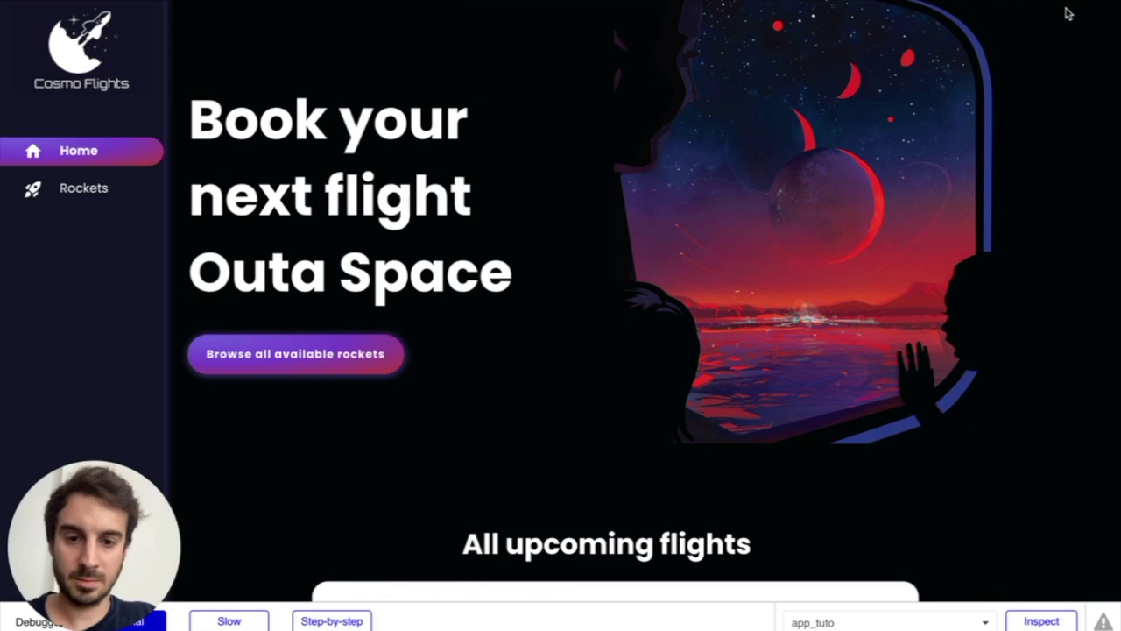
pyautogui.scroll(-5, 909, 238)
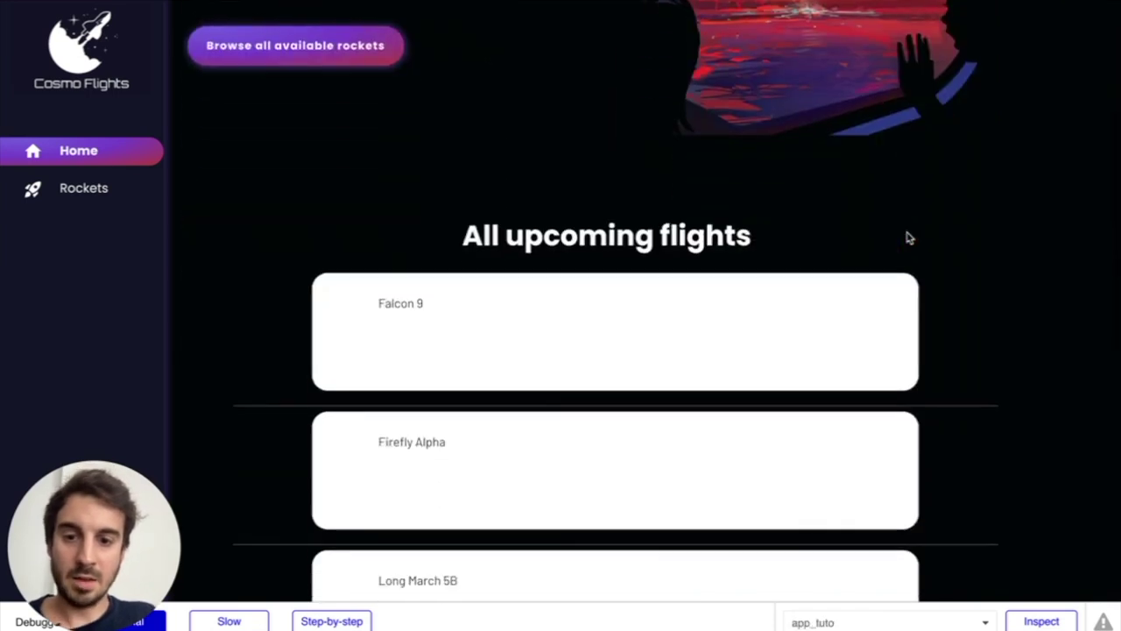
# Look through the list of upcoming flight cards in the preview and check each card's rocket name.
pyautogui.scroll(5, 909, 238)
pyautogui.scroll(-7, 909, 237)
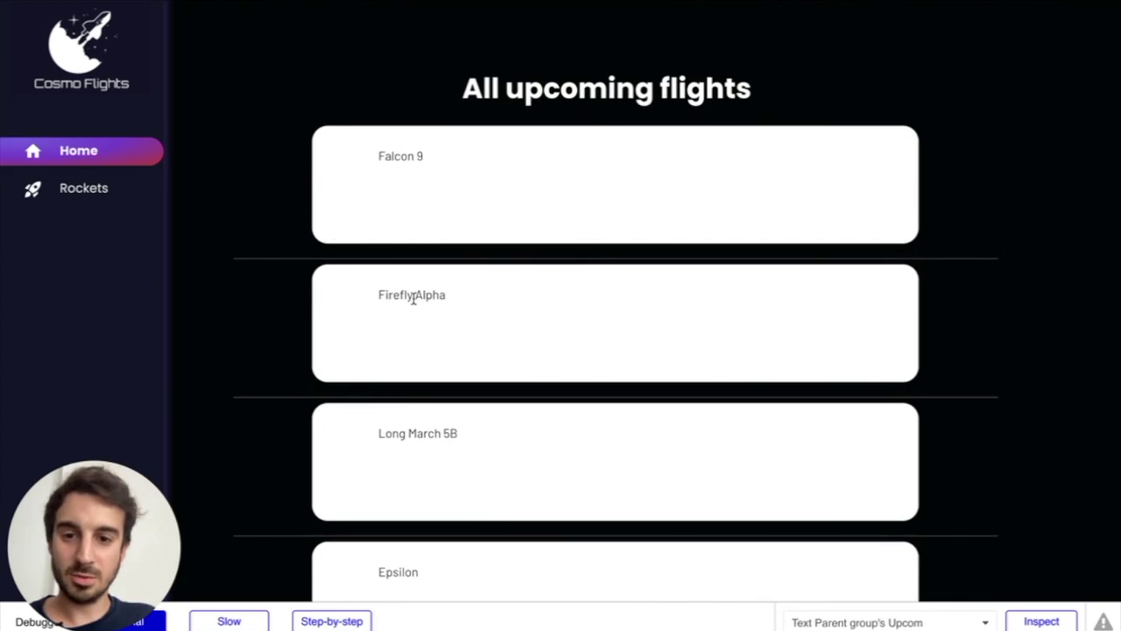
pyautogui.scroll(-4, 427, 432)
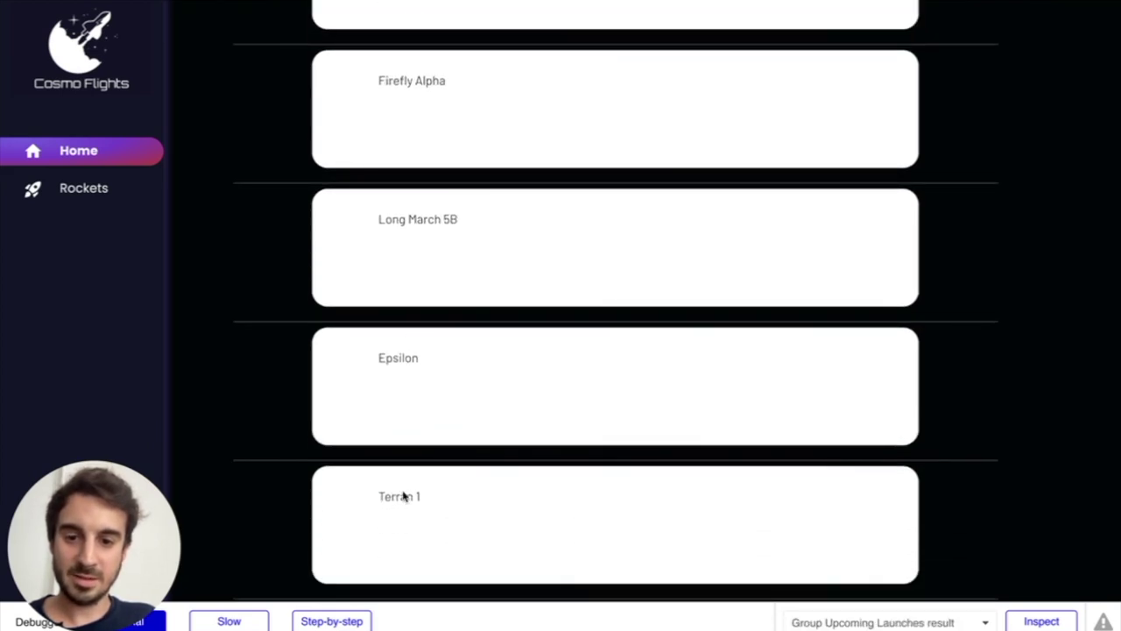
pyautogui.scroll(-3, 403, 496)
pyautogui.scroll(-7, 404, 501)
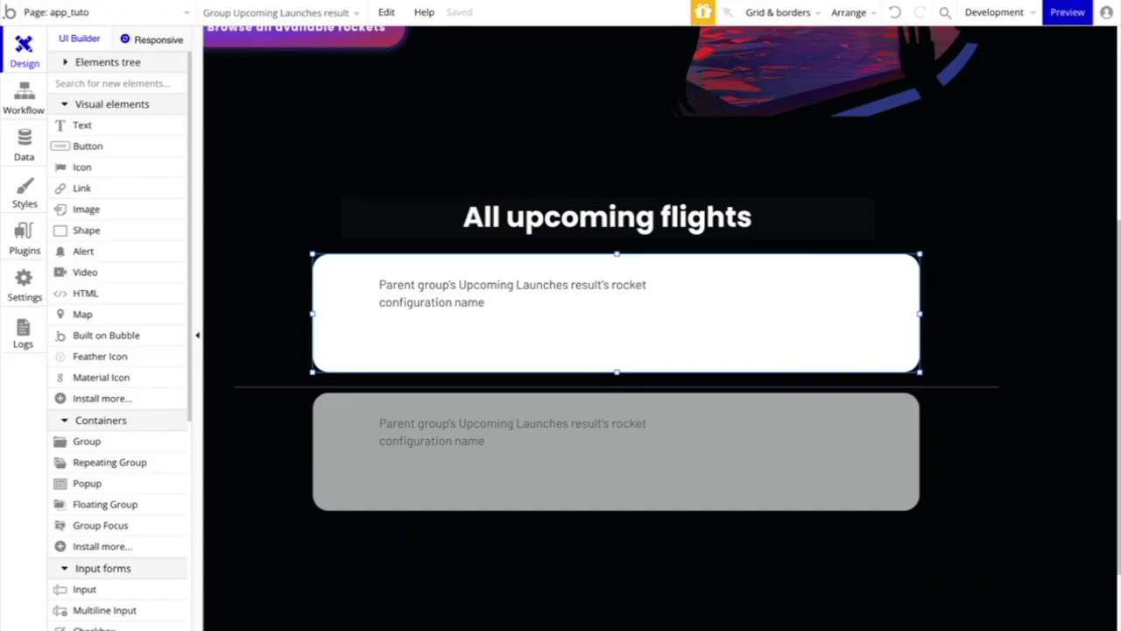
# Move the rocket name text rightward inside the card to free space beside it.
pyautogui.moveTo(436, 303); pyautogui.dragTo(502, 302)
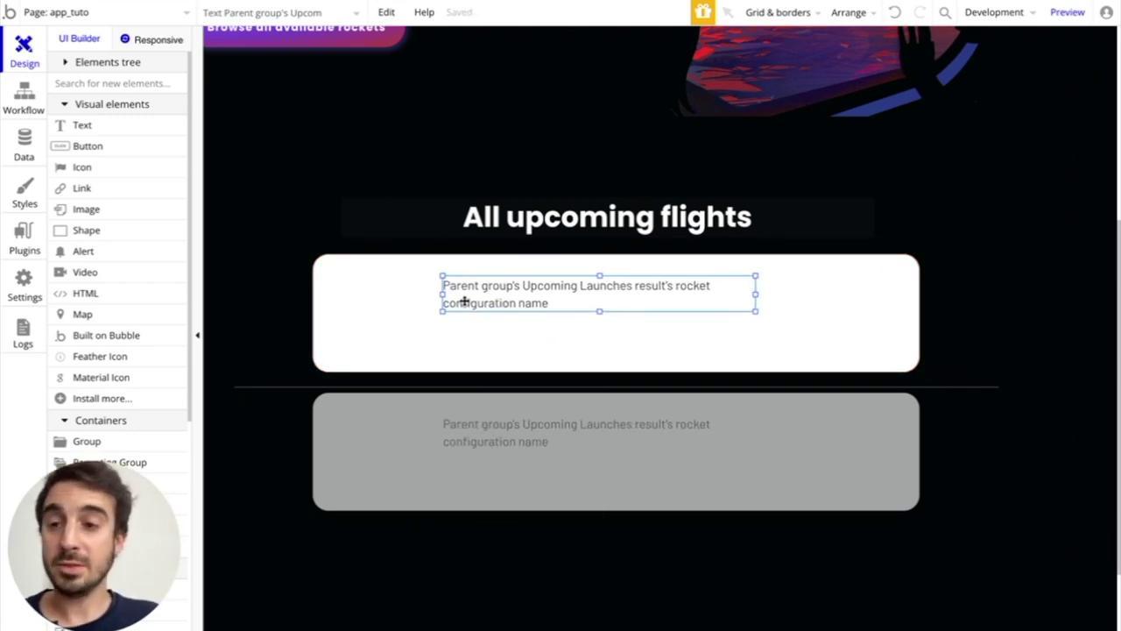
# Review the Provider data type's fields, the option sets and the provider entries stored in the app database.
pyautogui.click(25, 146)
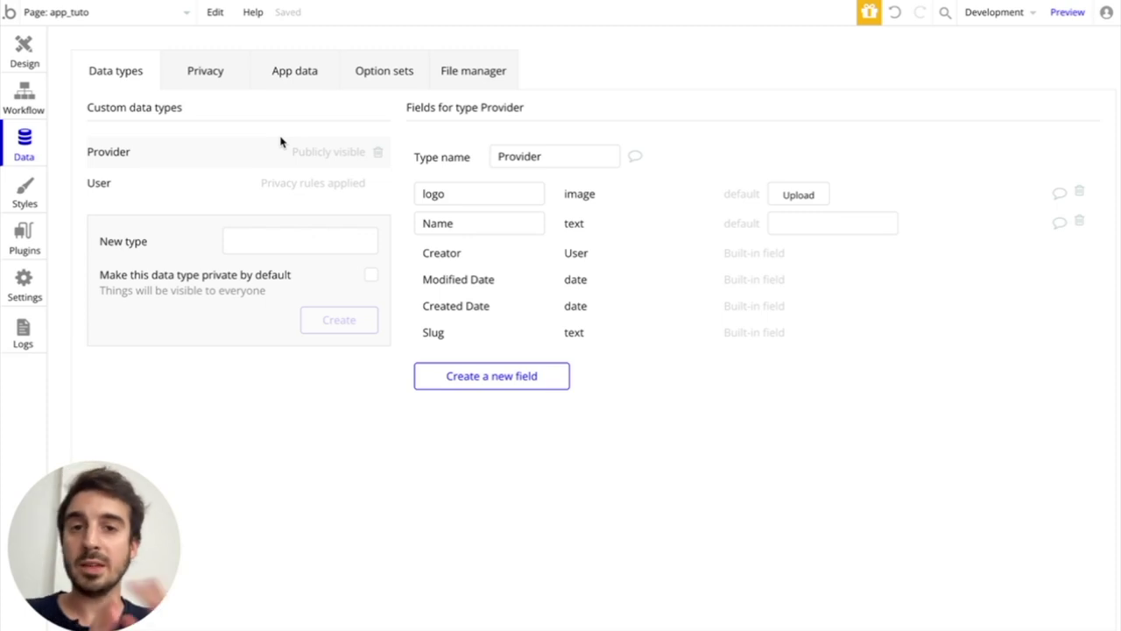
pyautogui.click(365, 74)
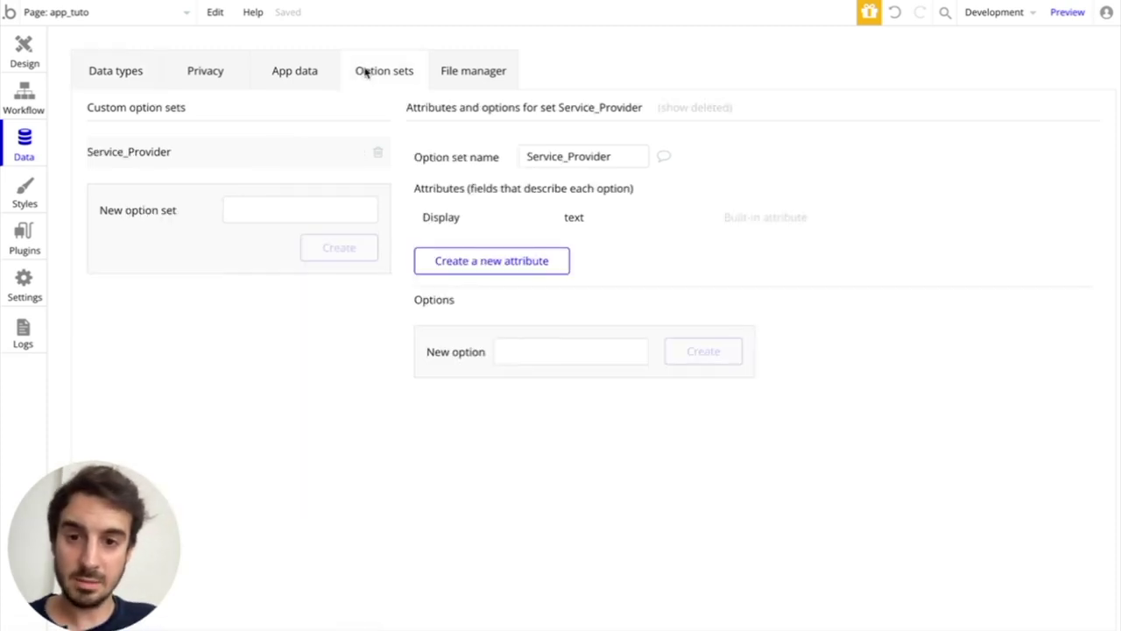
pyautogui.click(111, 81)
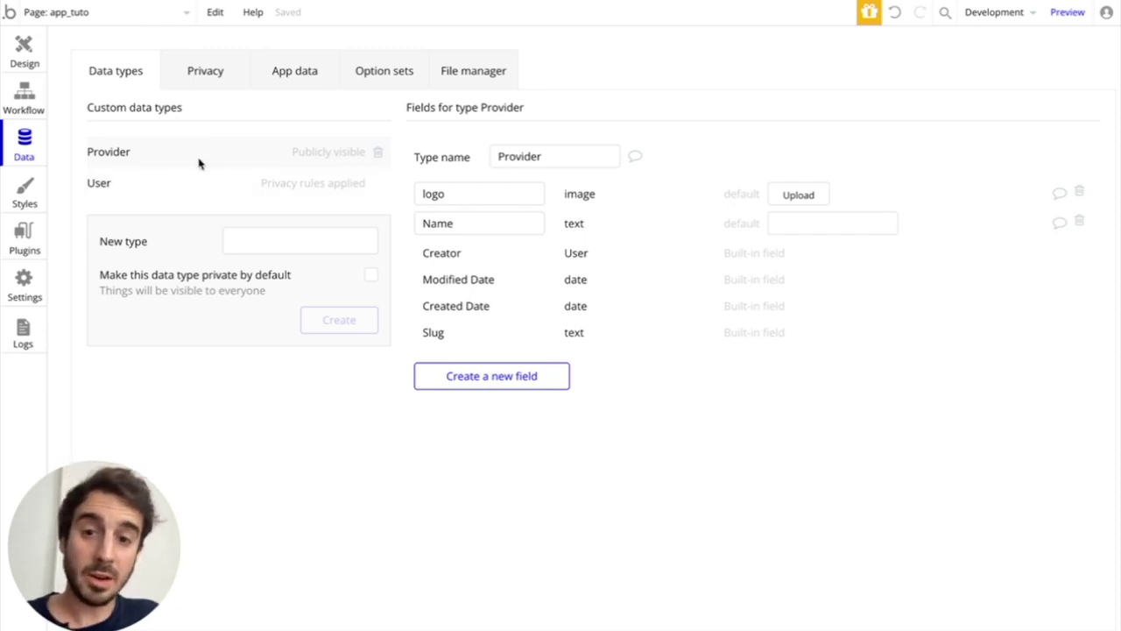
pyautogui.click(298, 77)
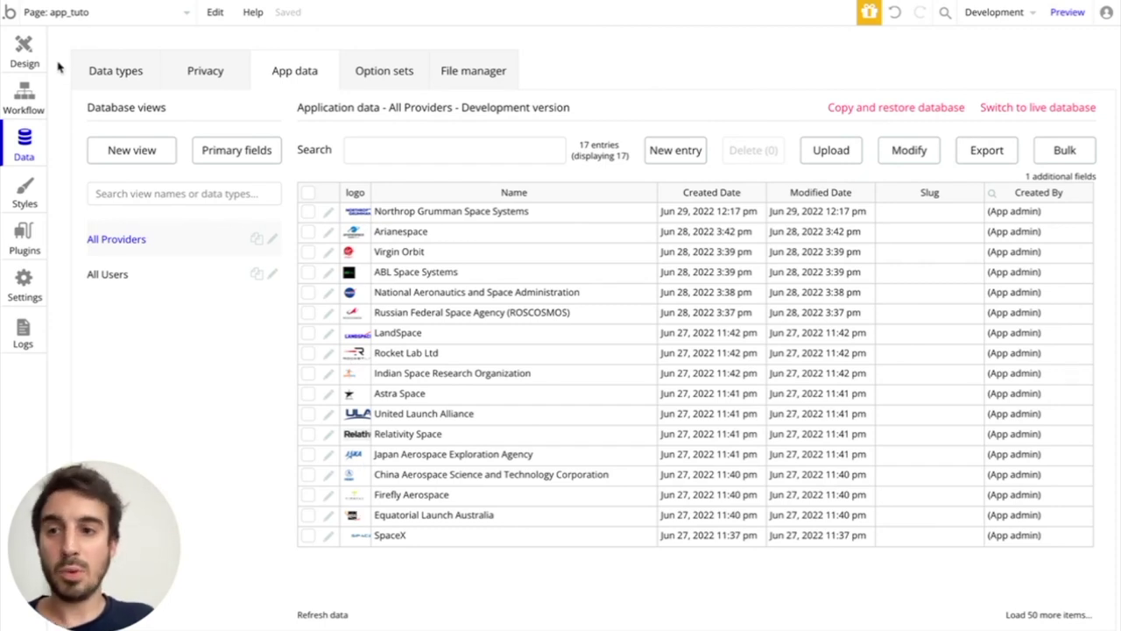
# Return to the page design and shift the rocket name text a little further right in the card.
pyautogui.click(25, 51)
pyautogui.moveTo(566, 297); pyautogui.dragTo(601, 298)
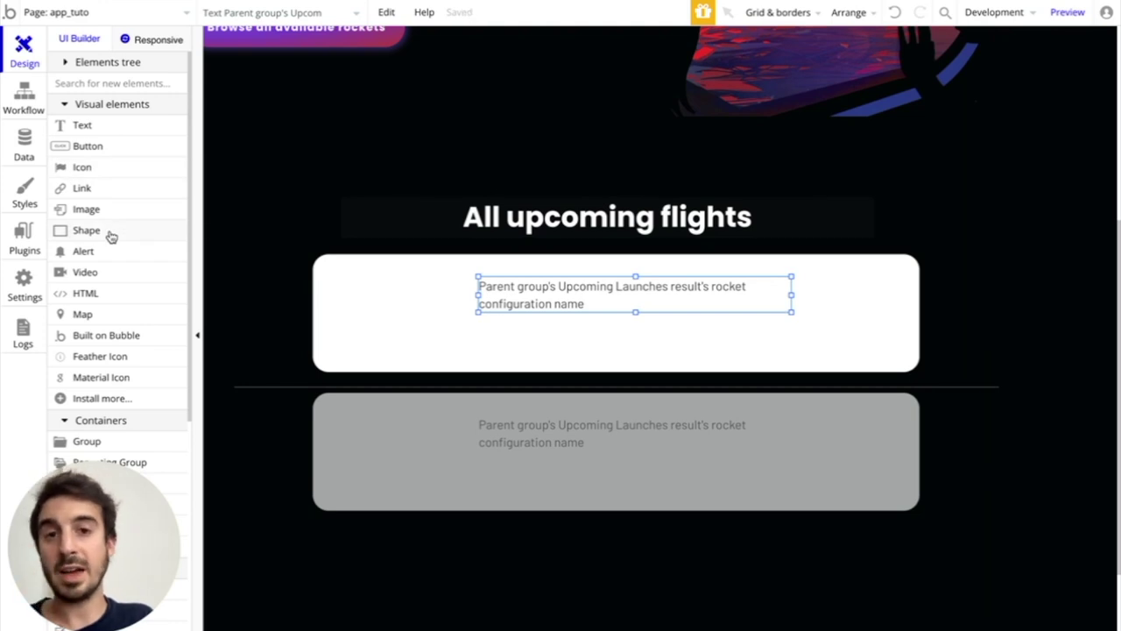
# Add an image element of about 123 by 127 px inside the first card, to the left of the rocket name.
pyautogui.scroll(-3, 105, 291)
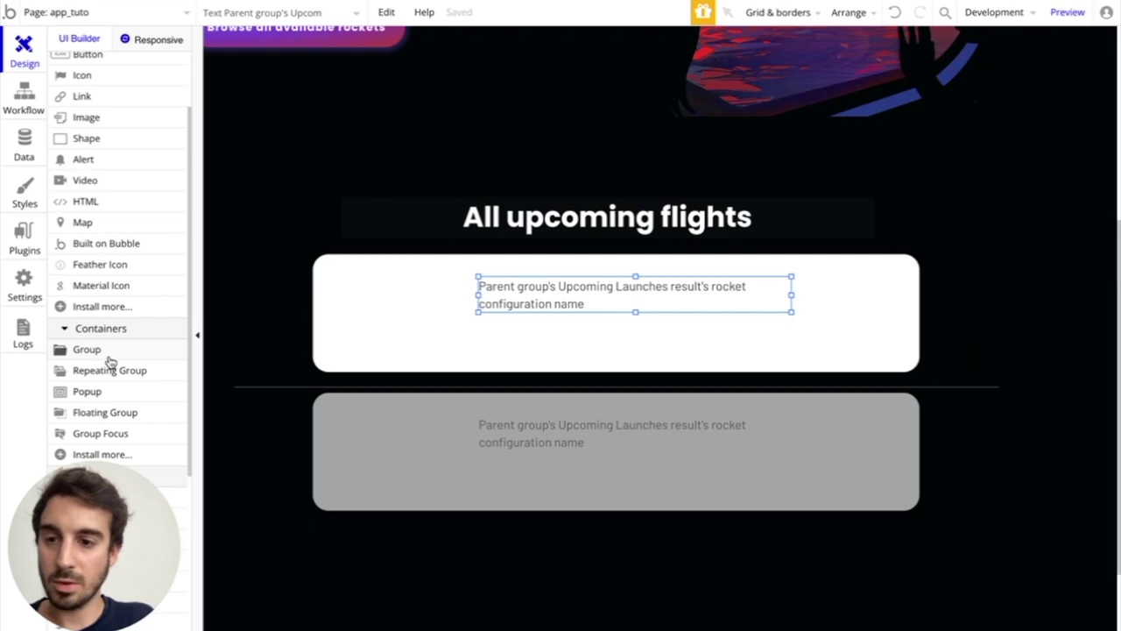
pyautogui.scroll(3, 108, 362)
pyautogui.scroll(-1, 101, 279)
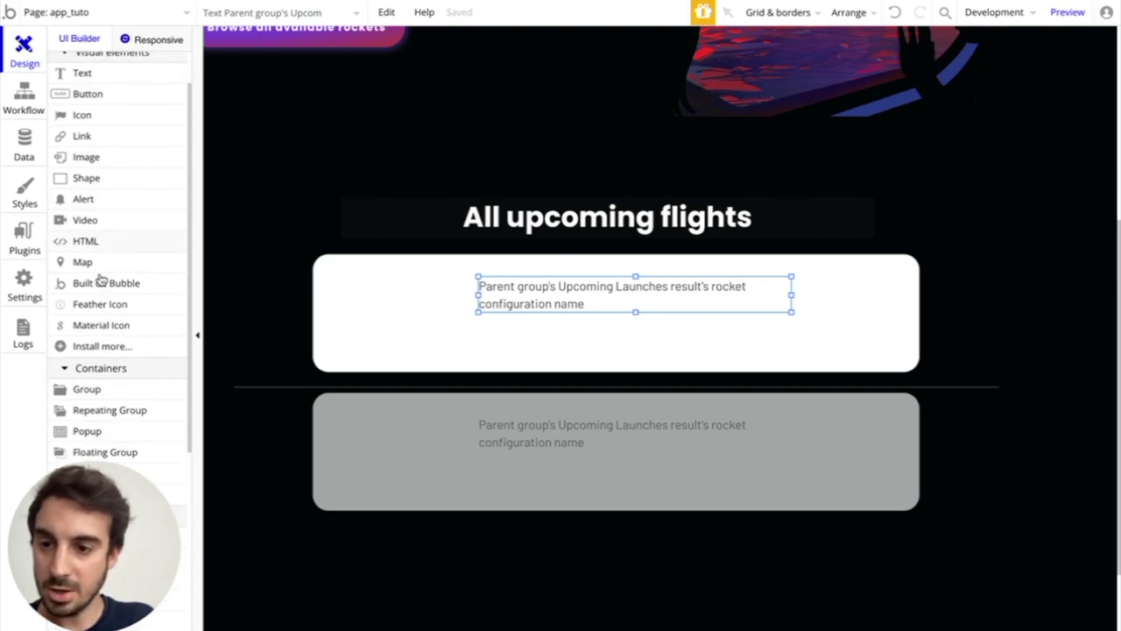
pyautogui.moveTo(86, 155); pyautogui.dragTo(436, 138)
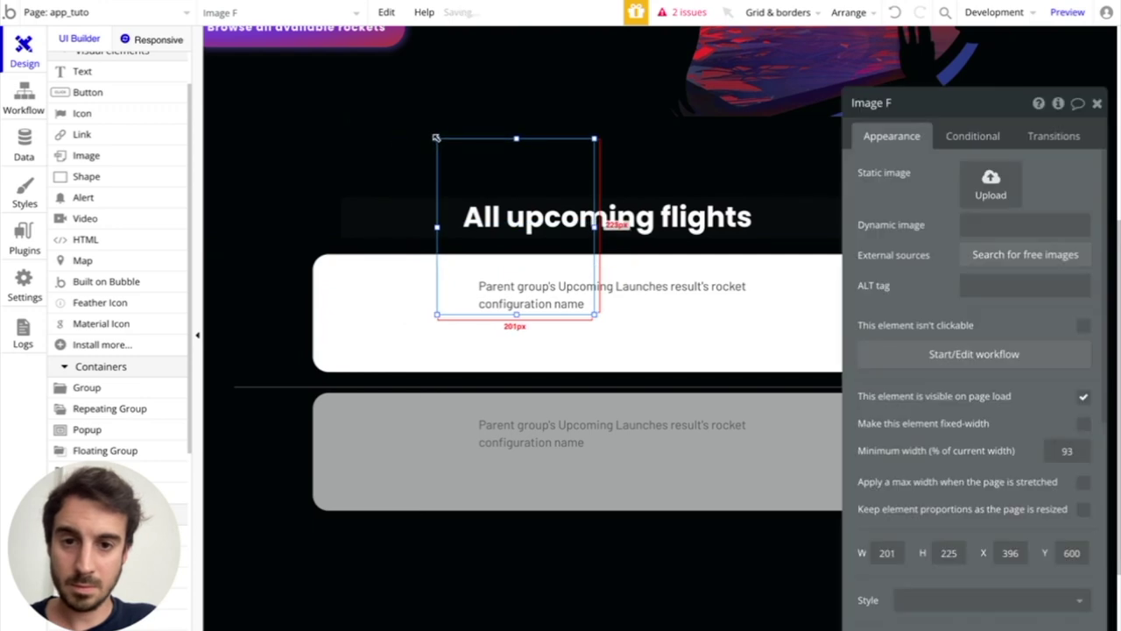
pyautogui.moveTo(594, 314); pyautogui.dragTo(520, 200)
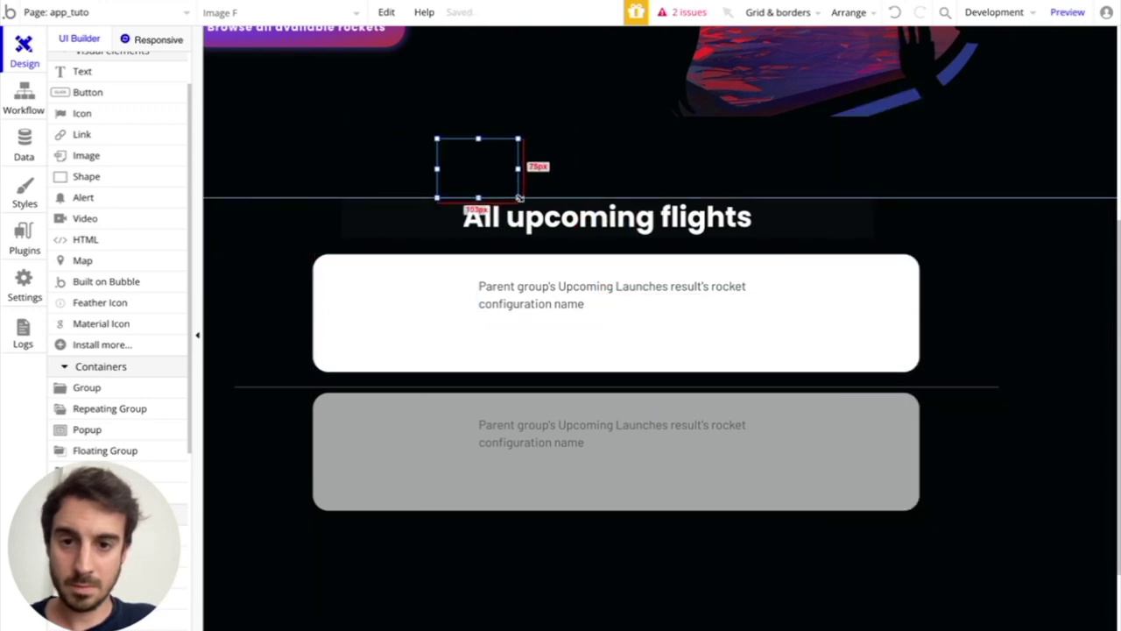
pyautogui.moveTo(488, 166); pyautogui.dragTo(391, 290)
pyautogui.moveTo(426, 329); pyautogui.dragTo(438, 368)
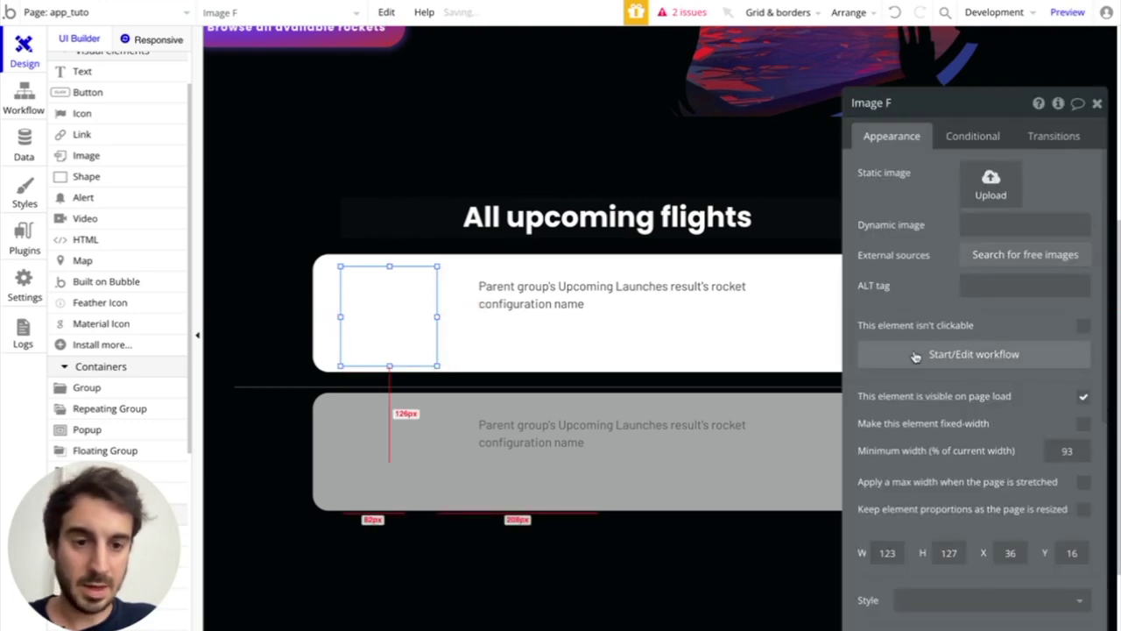
# Set the image element's width and height to 130 and center it vertically in the card.
pyautogui.scroll(-1, 919, 359)
pyautogui.click(885, 521)
pyautogui.write('130')
pyautogui.press('Return')
pyautogui.click(955, 520)
pyautogui.write('130')
pyautogui.press('Return')
pyautogui.rightClick(413, 319)
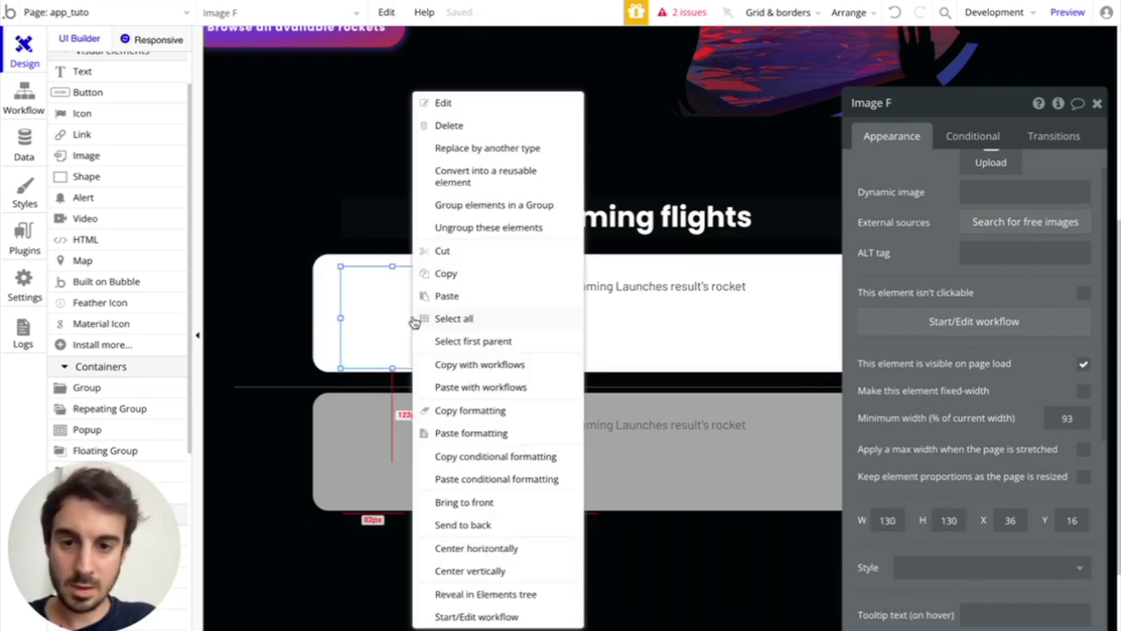
pyautogui.click(501, 571)
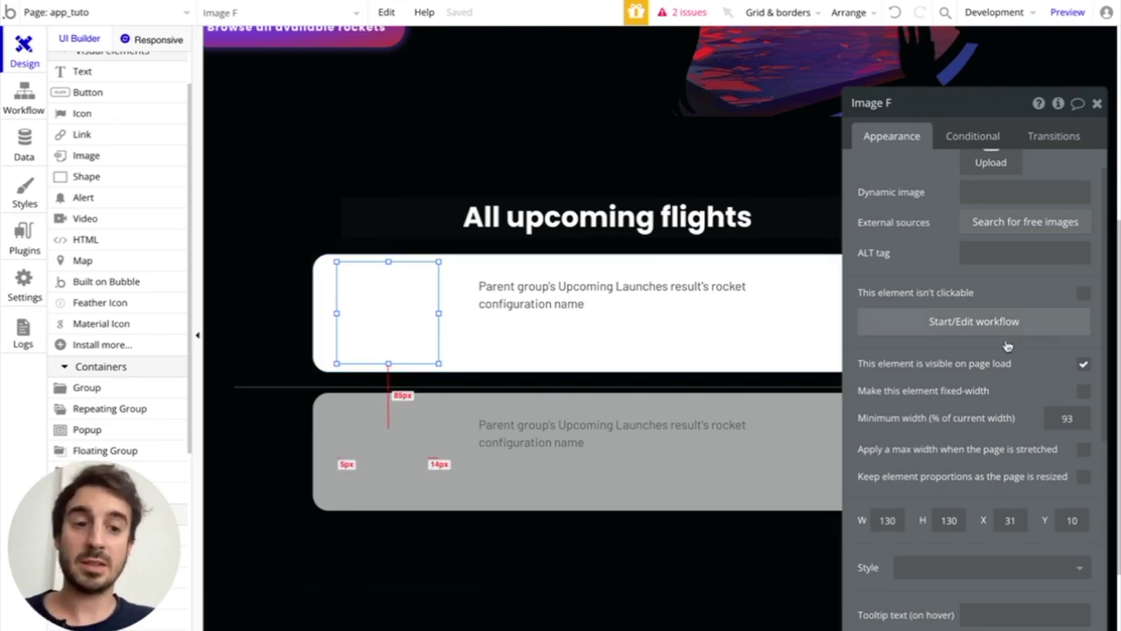
# Check the logos and names of the stored providers in the database, then return to the page design.
pyautogui.scroll(1, 968, 311)
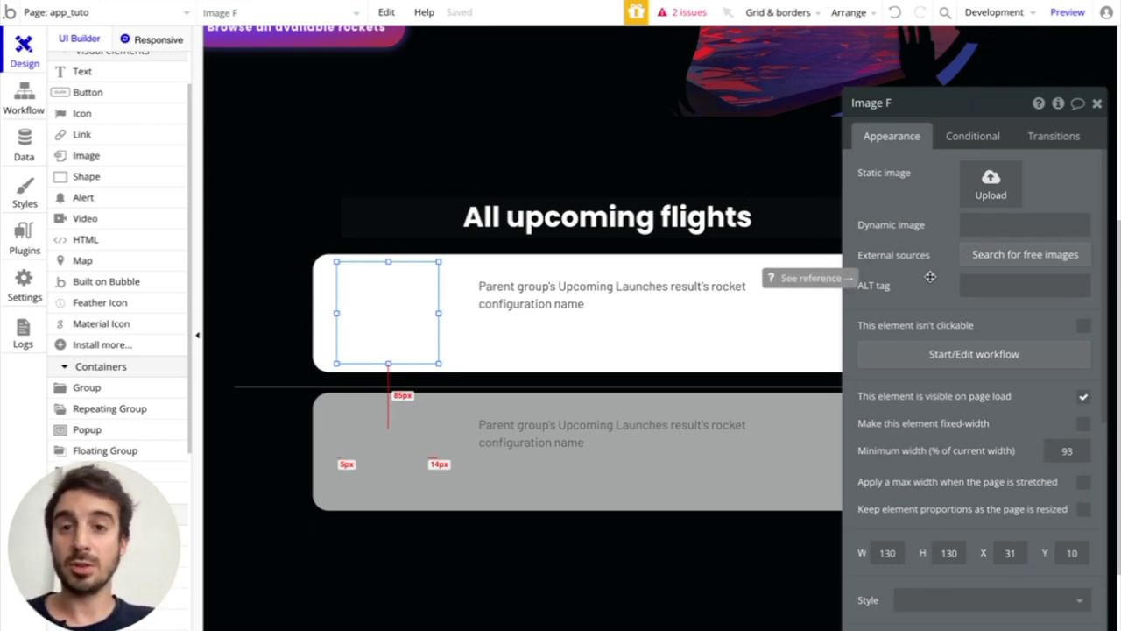
pyautogui.click(24, 140)
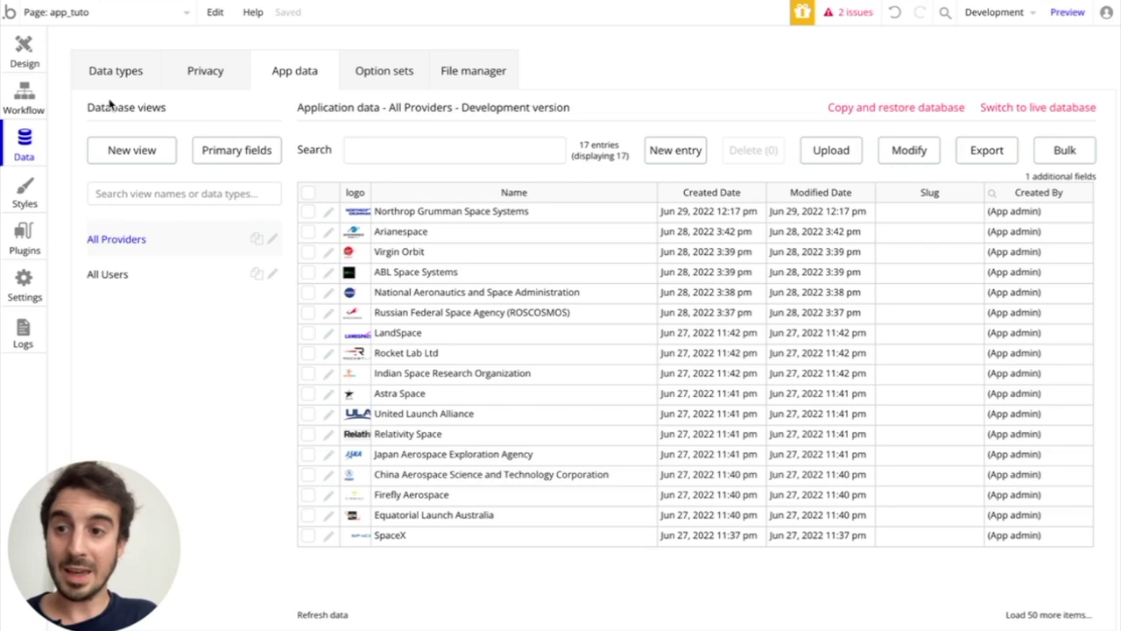
pyautogui.click(24, 51)
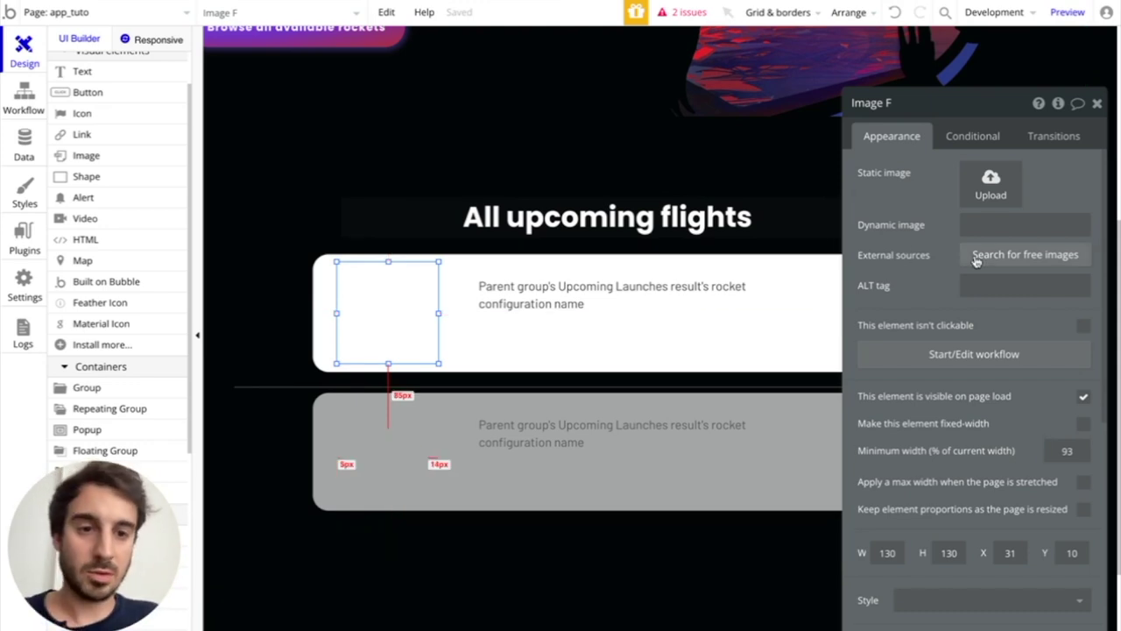
pyautogui.click(25, 147)
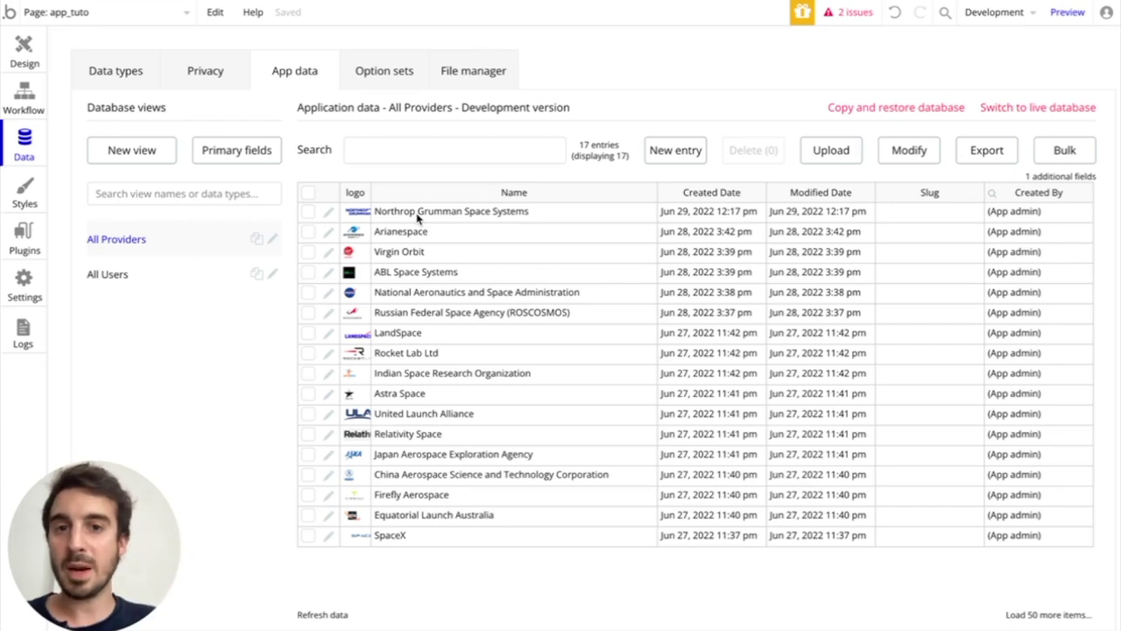
pyautogui.click(17, 65)
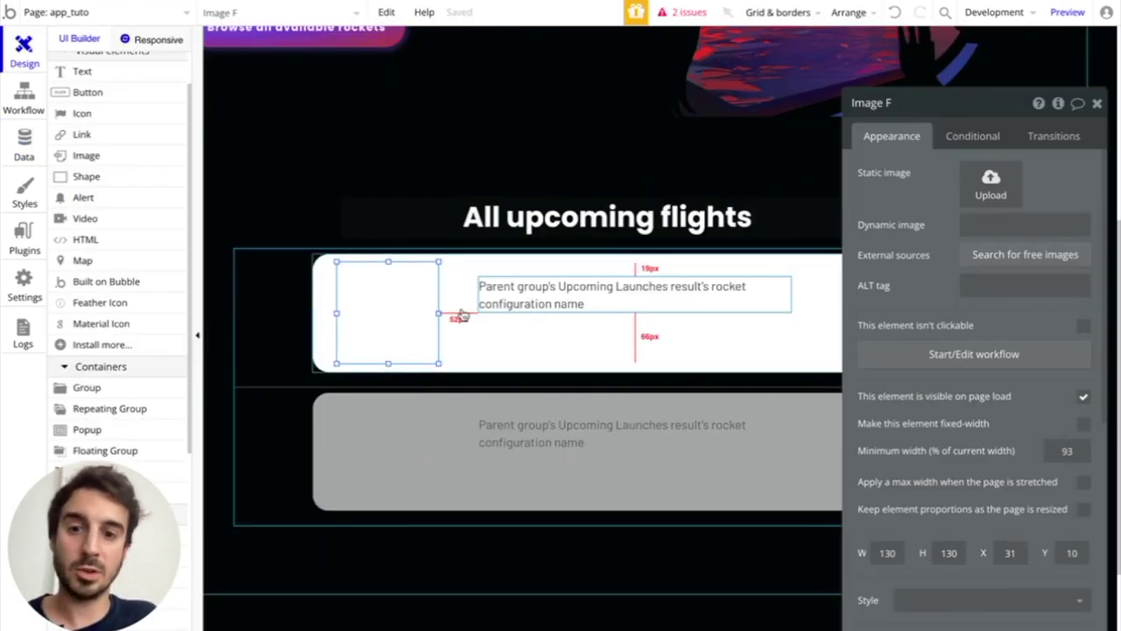
# Set the image's dynamic source to a database search of type Provider.
pyautogui.click(972, 228)
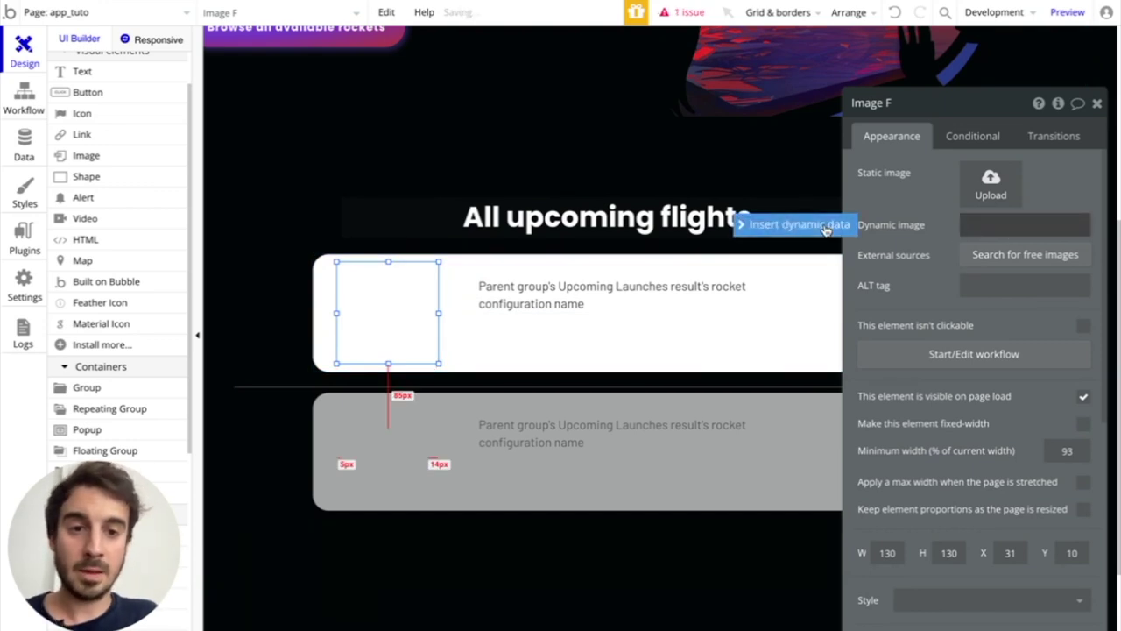
pyautogui.click(824, 230)
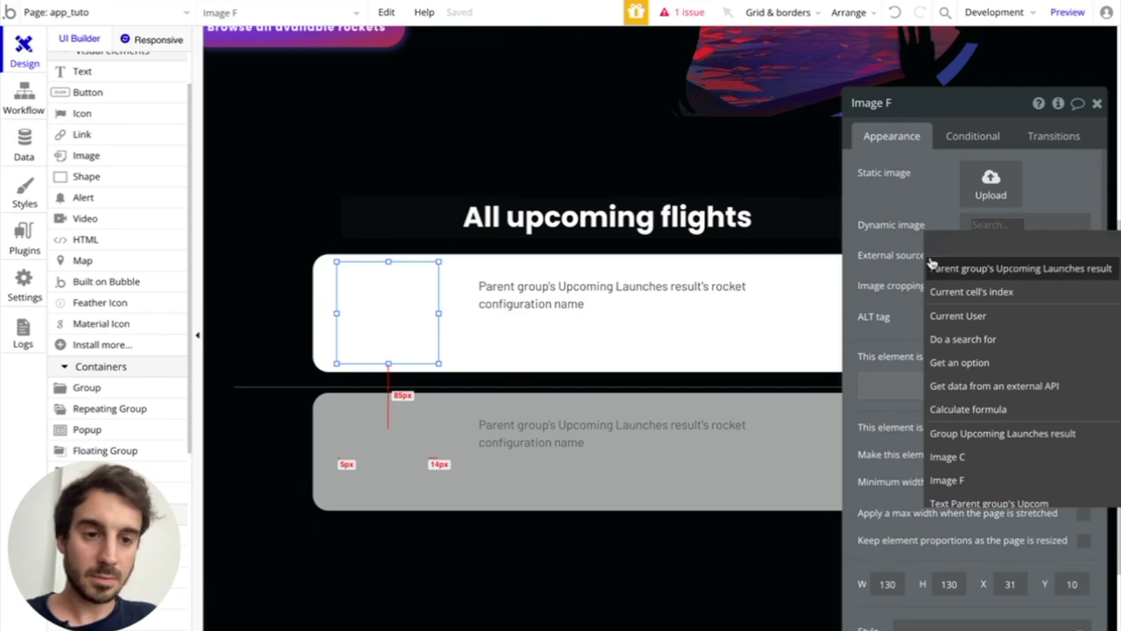
pyautogui.click(940, 341)
pyautogui.click(743, 145)
pyautogui.click(713, 187)
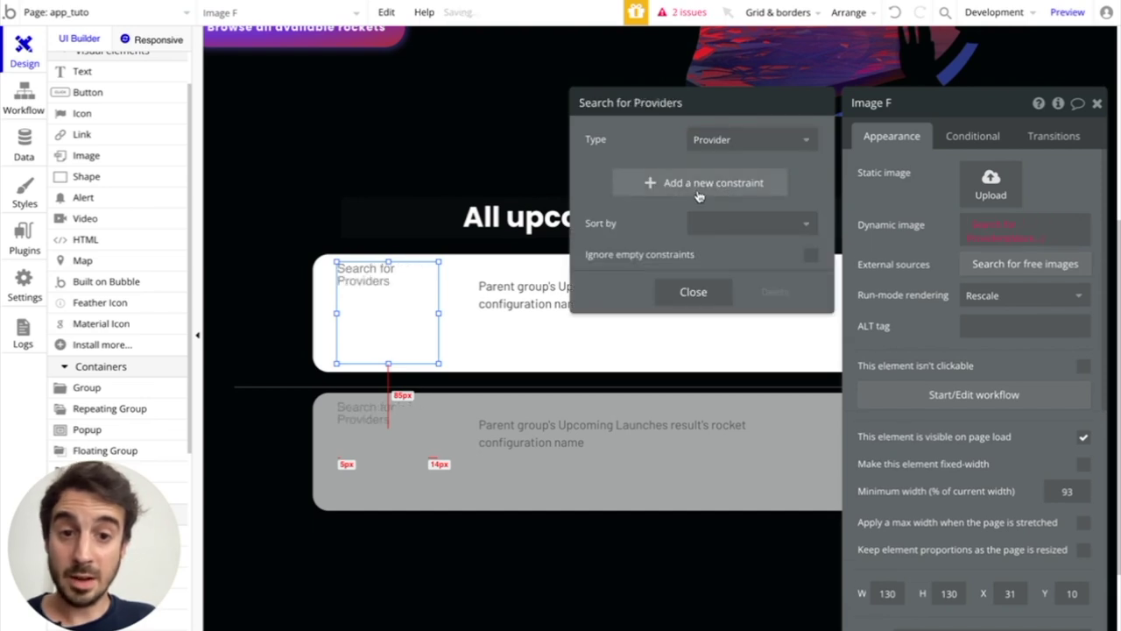
# Add a search constraint on Name equal to a value from Parent group's Upcoming Launches result.
pyautogui.click(664, 184)
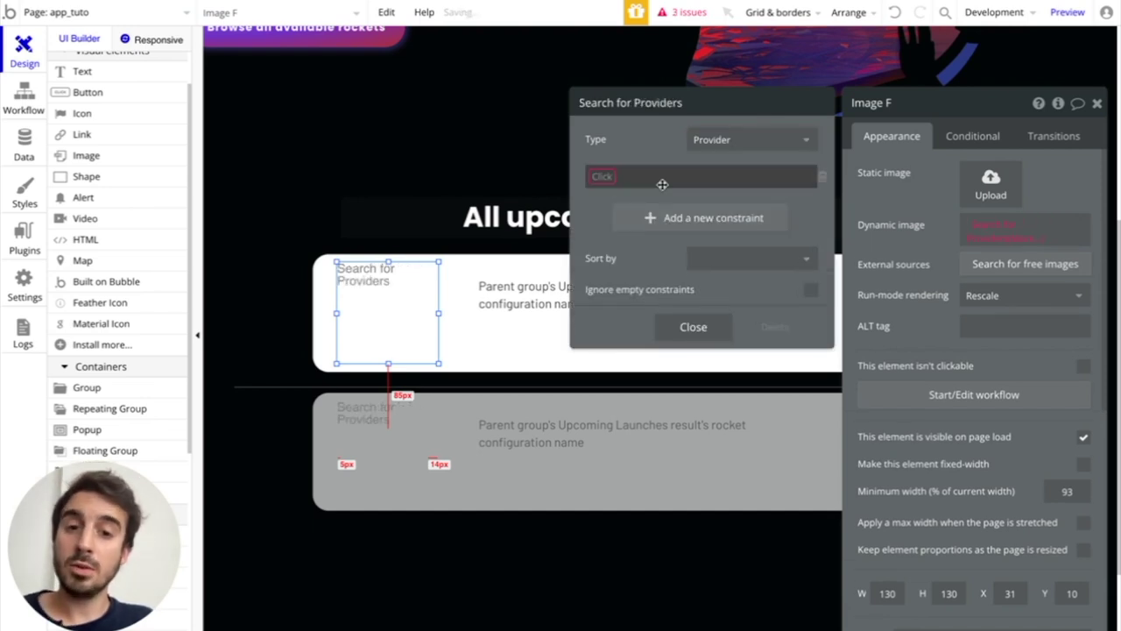
pyautogui.click(606, 176)
pyautogui.click(605, 218)
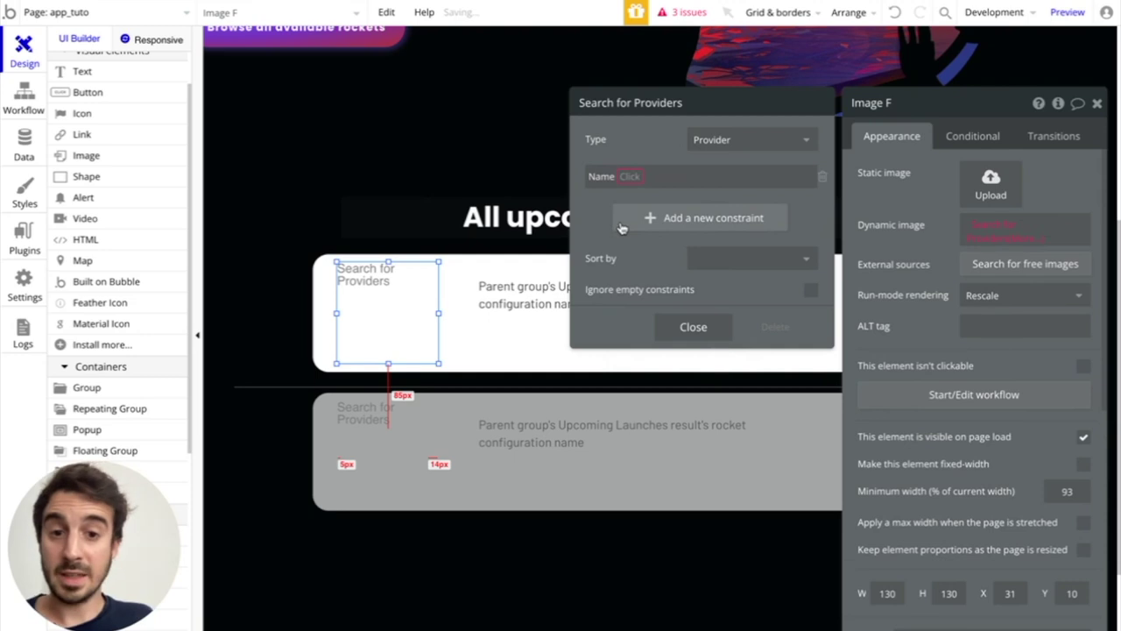
pyautogui.click(631, 174)
pyautogui.click(639, 200)
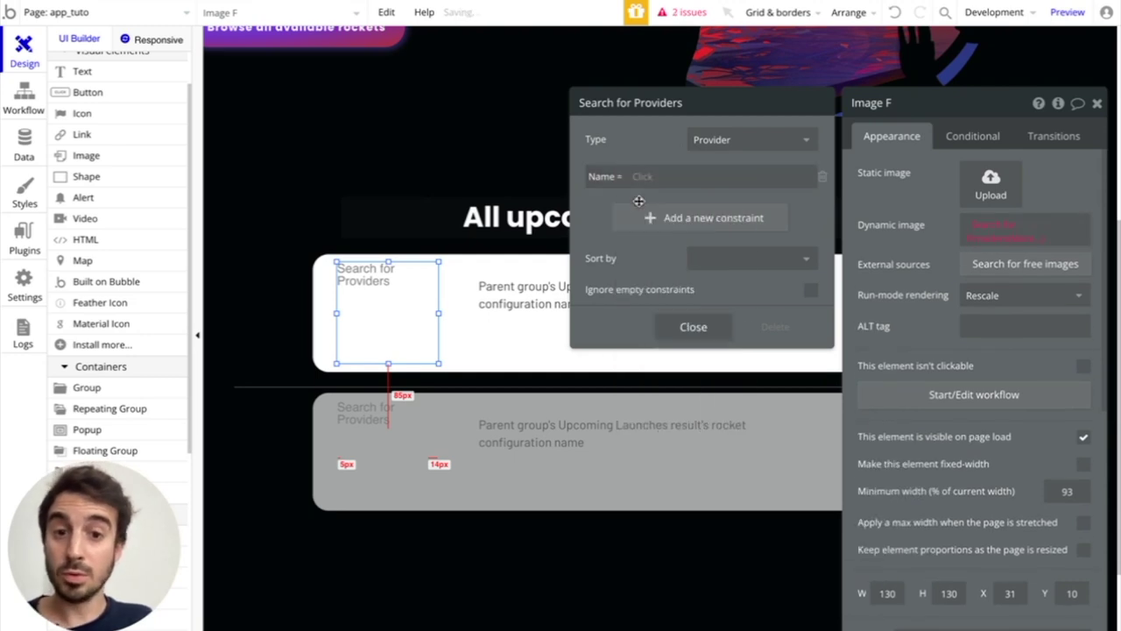
pyautogui.click(640, 176)
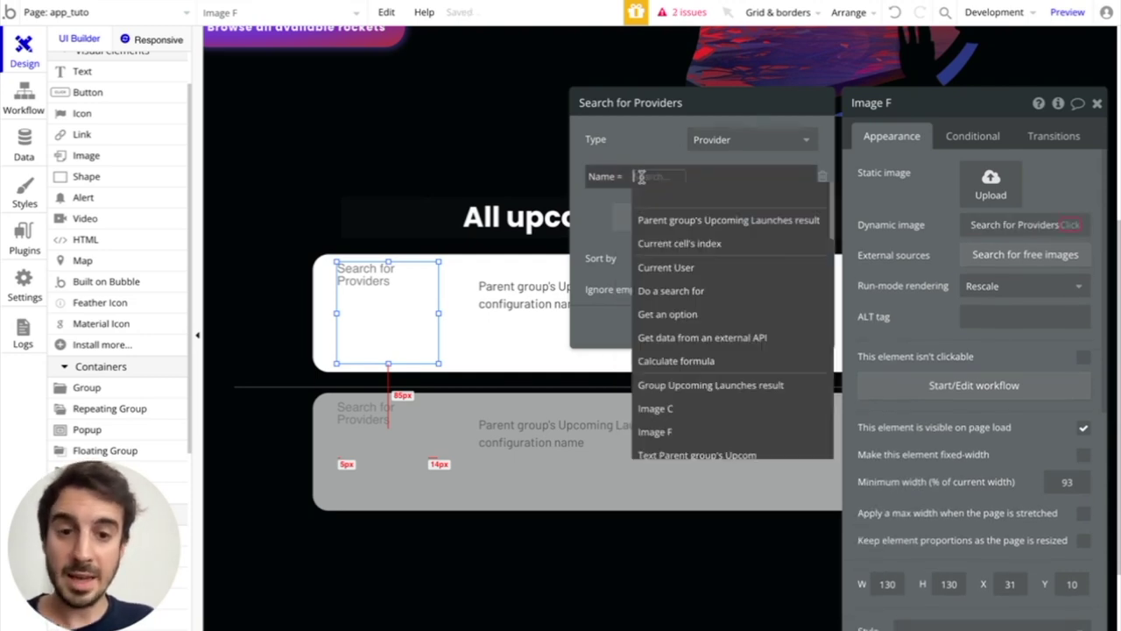
pyautogui.click(674, 219)
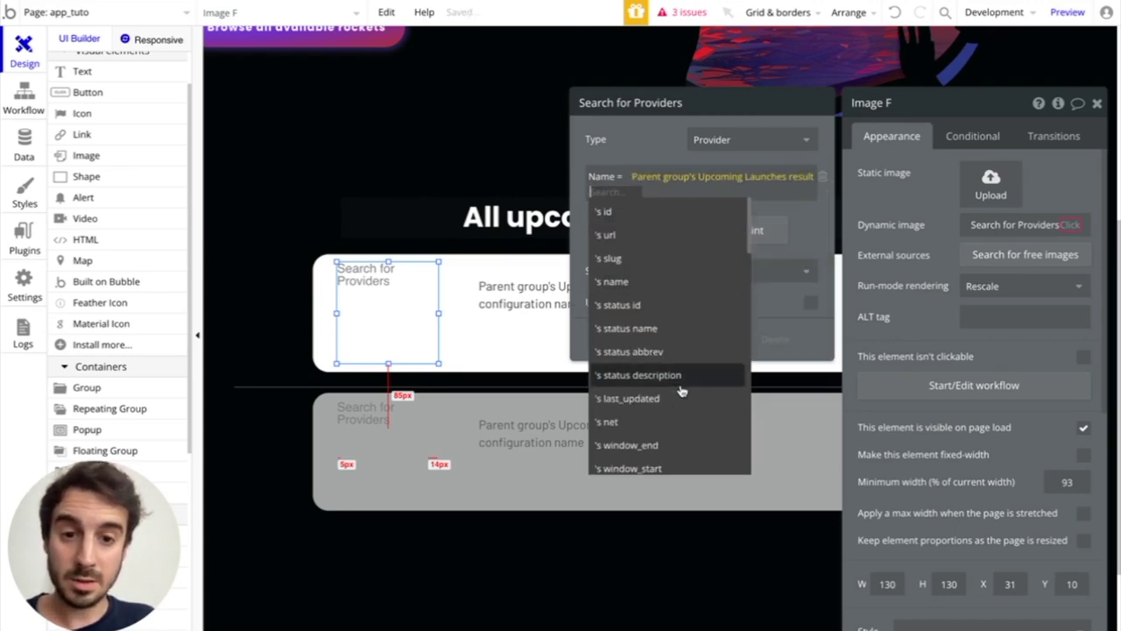
# Examine the API's JSON response to locate the launch service provider's name field for the constraint.
pyautogui.scroll(-6, 679, 388)
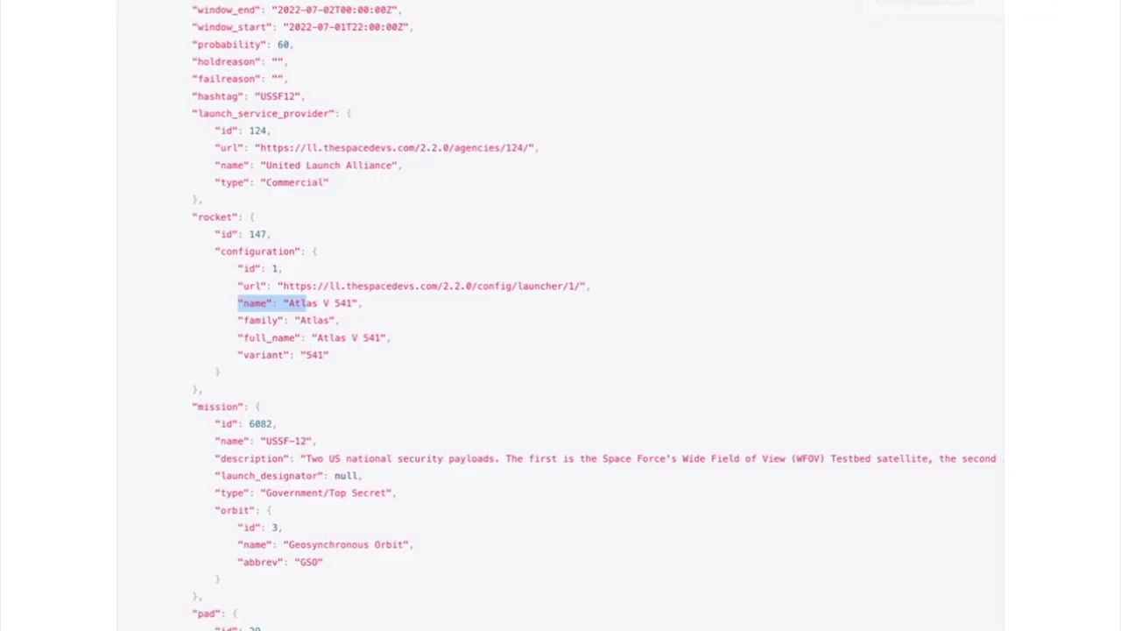
pyautogui.scroll(-5, 438, 238)
pyautogui.scroll(2, 438, 237)
pyautogui.scroll(4, 438, 237)
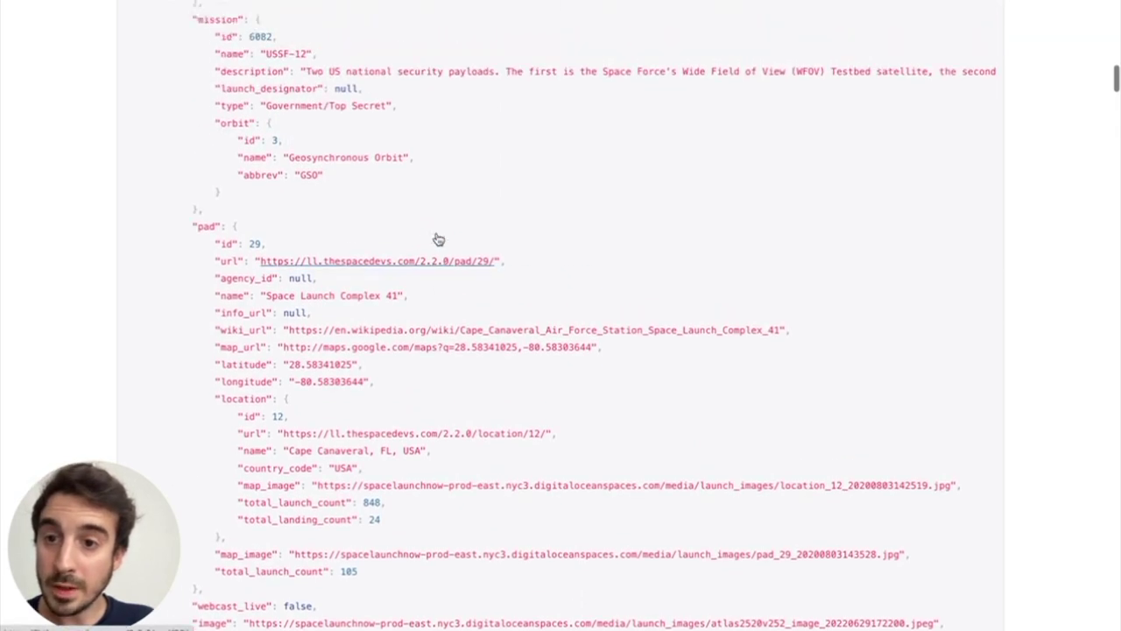
pyautogui.scroll(5, 365, 166)
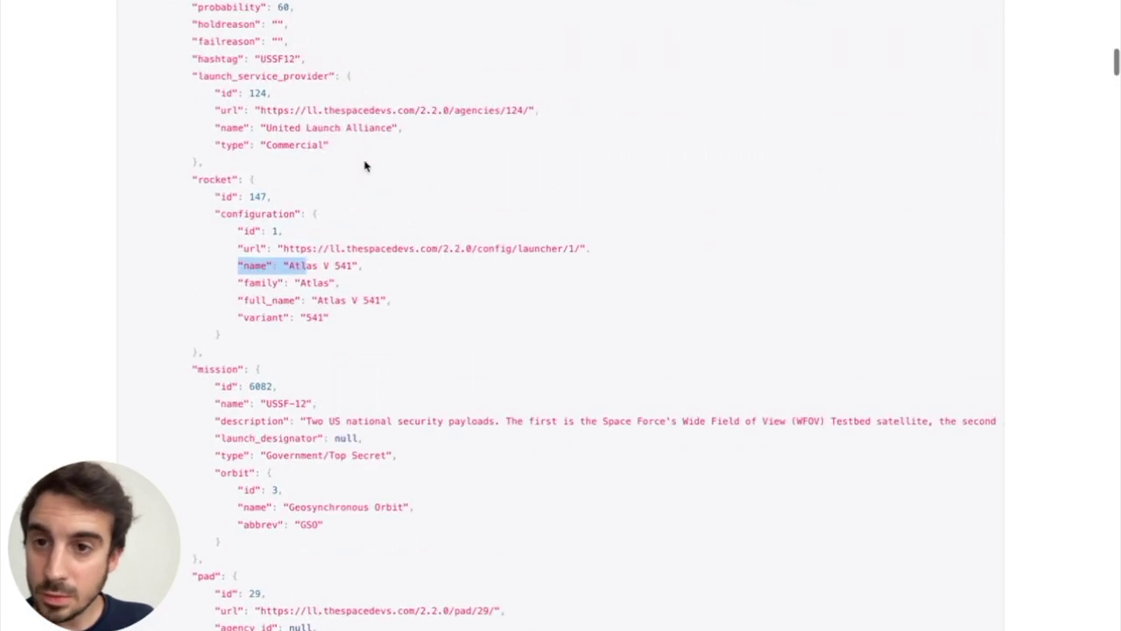
pyautogui.scroll(1, 346, 228)
pyautogui.scroll(2, 346, 227)
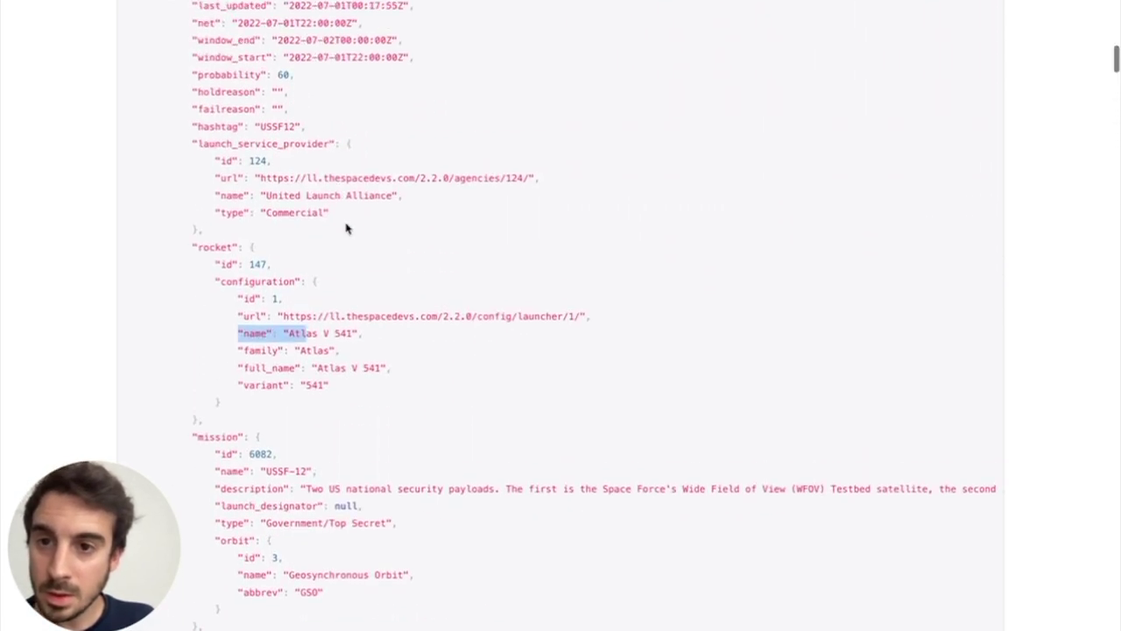
pyautogui.scroll(2, 231, 149)
pyautogui.scroll(1, 231, 149)
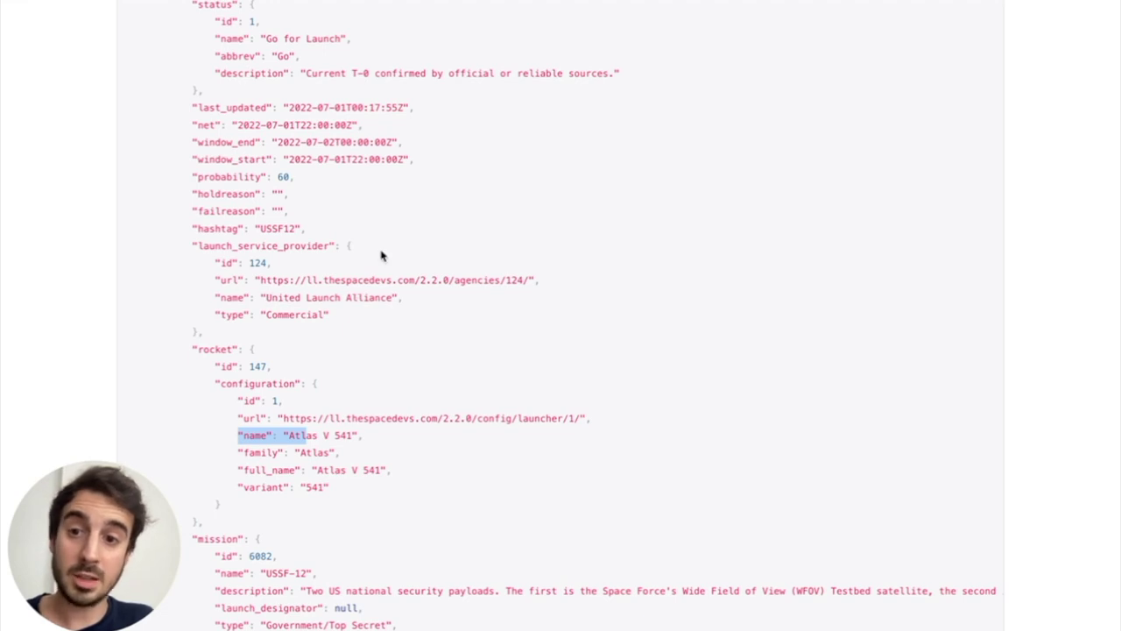
pyautogui.scroll(5, 381, 255)
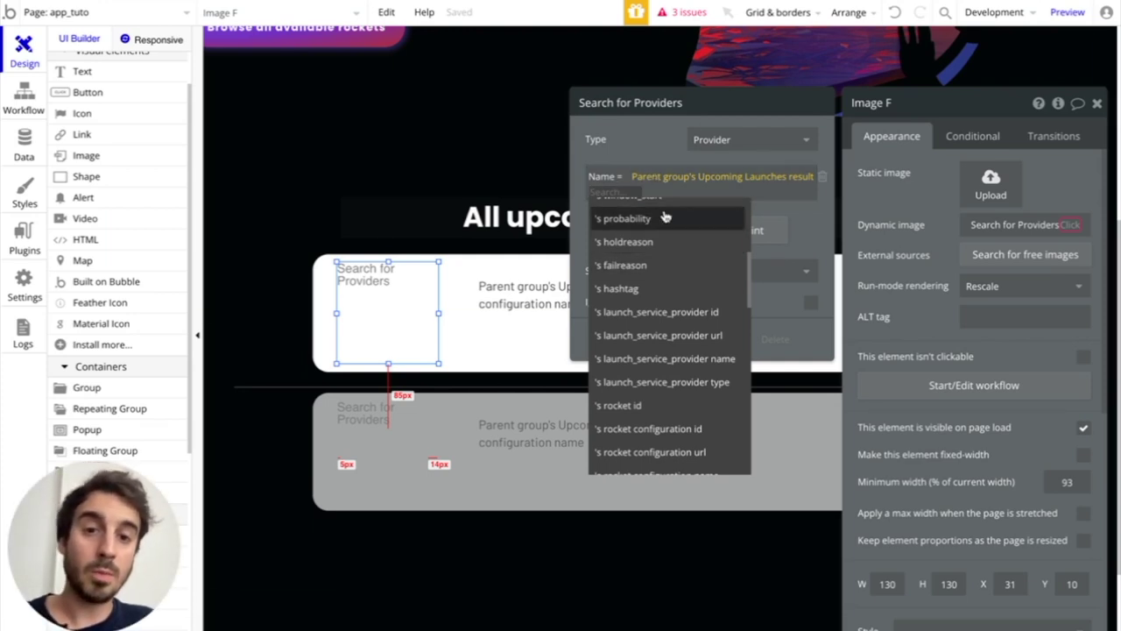
# Complete the Name constraint with the launch_service_provider name and set the image source to each item's logo from the provider search.
pyautogui.click(675, 362)
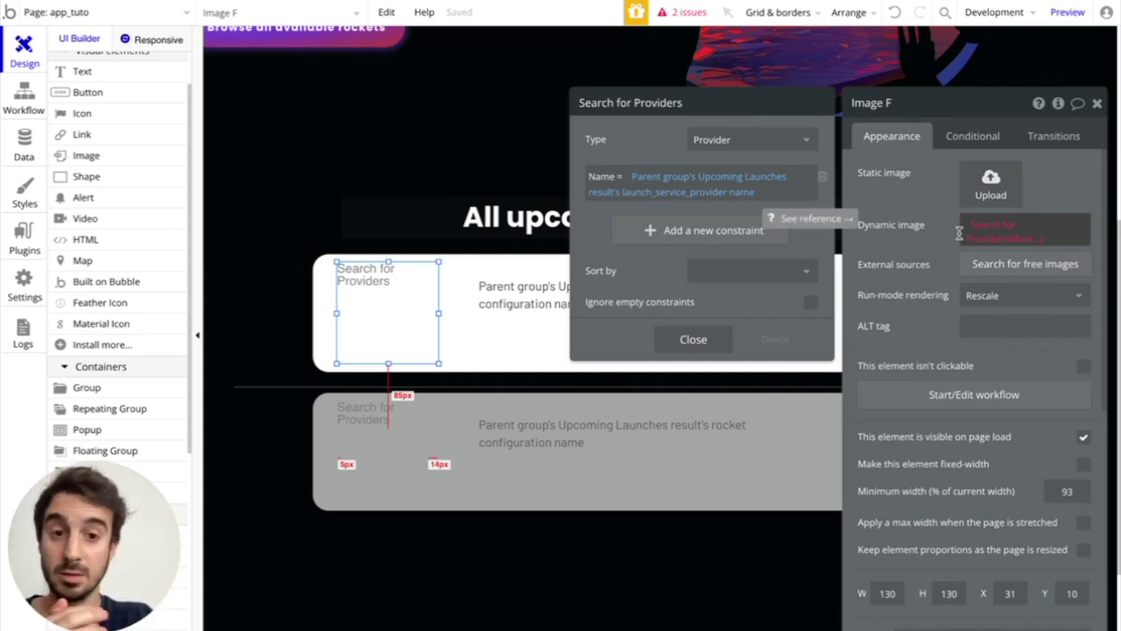
pyautogui.click(1020, 243)
pyautogui.click(1025, 402)
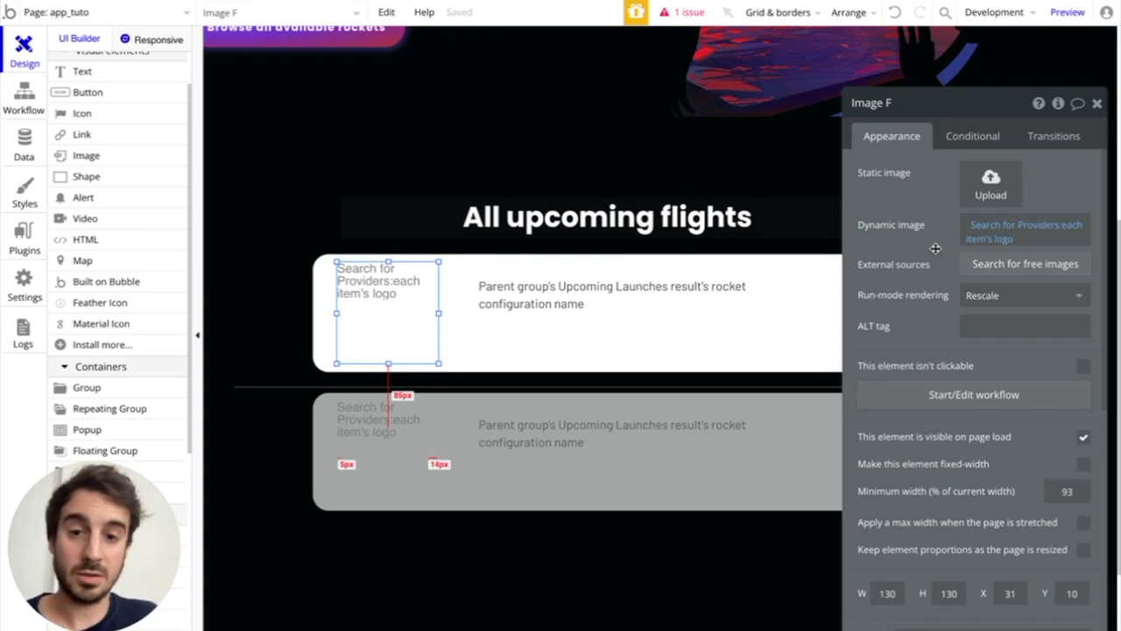
pyautogui.click(1095, 105)
# Preview the page and check the provider logos across the upcoming flights list.
pyautogui.click(1083, 13)
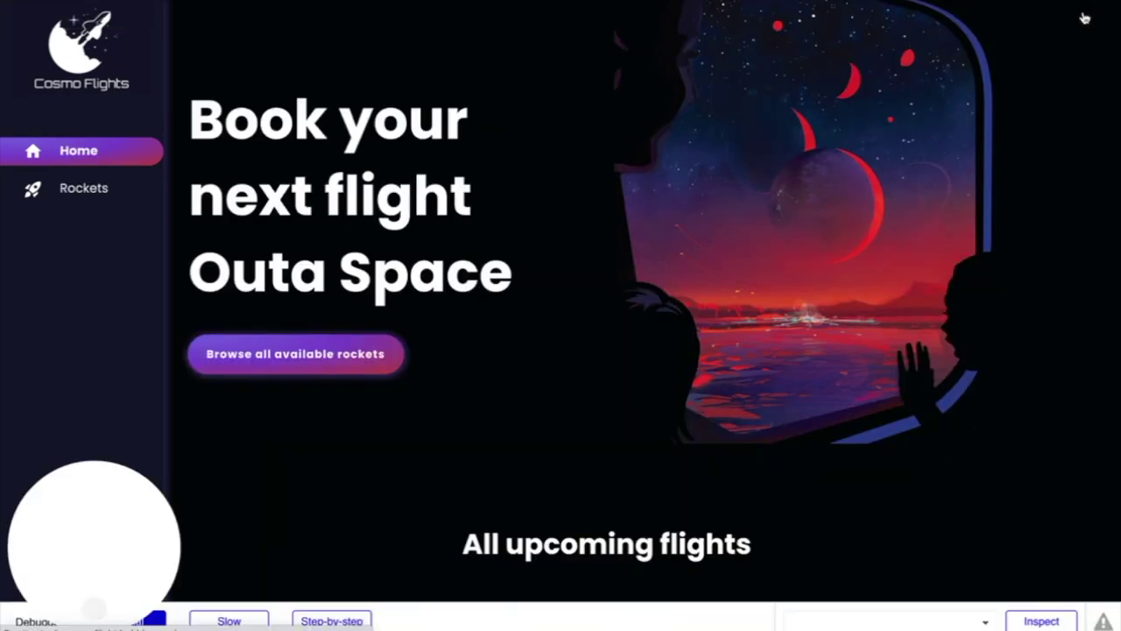
pyautogui.scroll(-5, 847, 295)
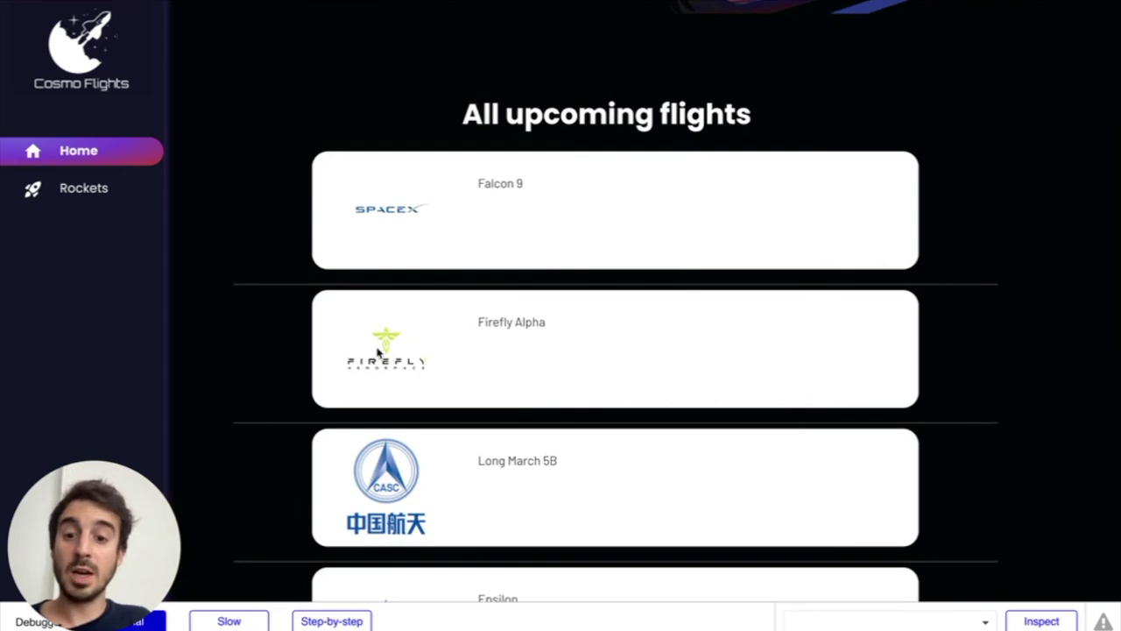
pyautogui.scroll(-2, 380, 355)
pyautogui.scroll(-3, 395, 482)
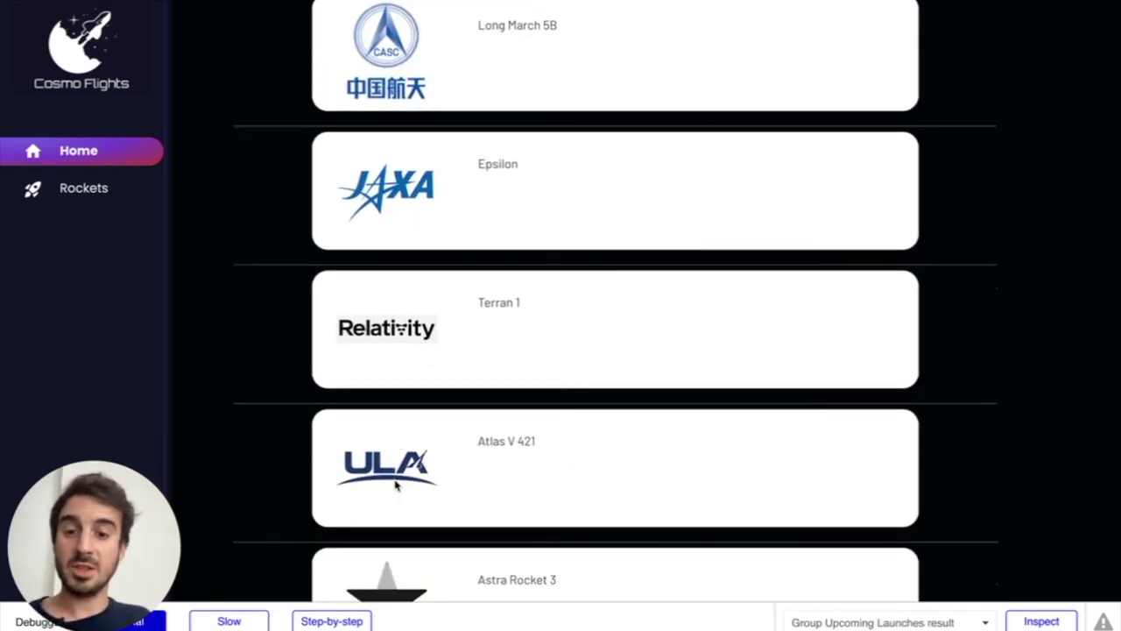
pyautogui.scroll(6, 395, 483)
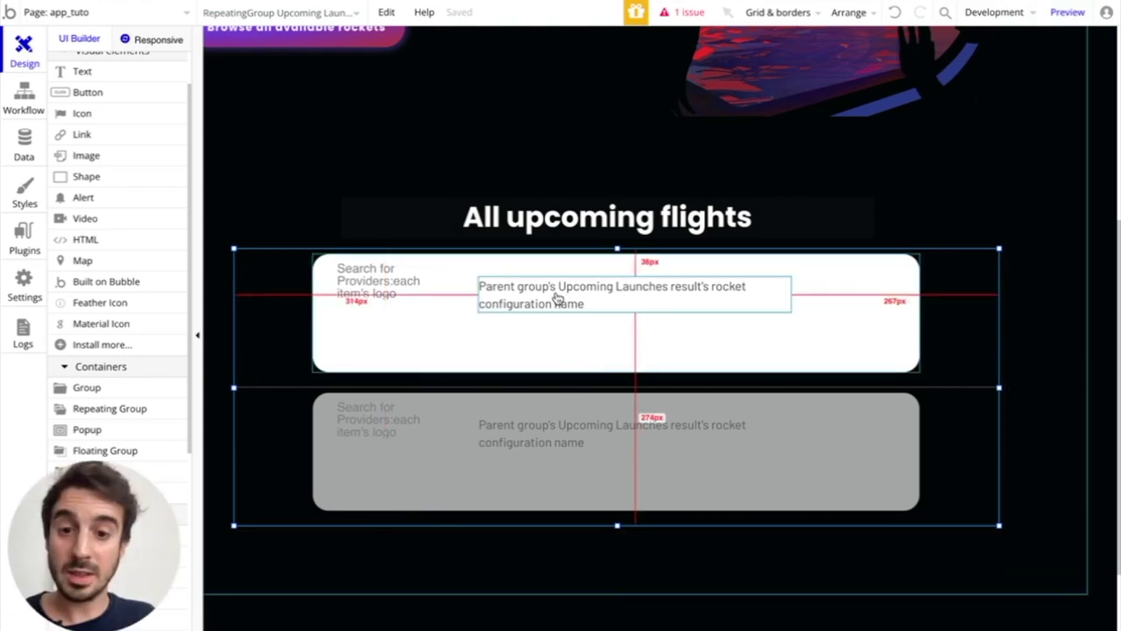
# Duplicate the rocket name text and place the copy directly below the original in the launch card.
pyautogui.click(554, 285)
pyautogui.hotkey('ctrl', 'c')
pyautogui.hotkey('ctrl', 'v')
pyautogui.click(547, 331)
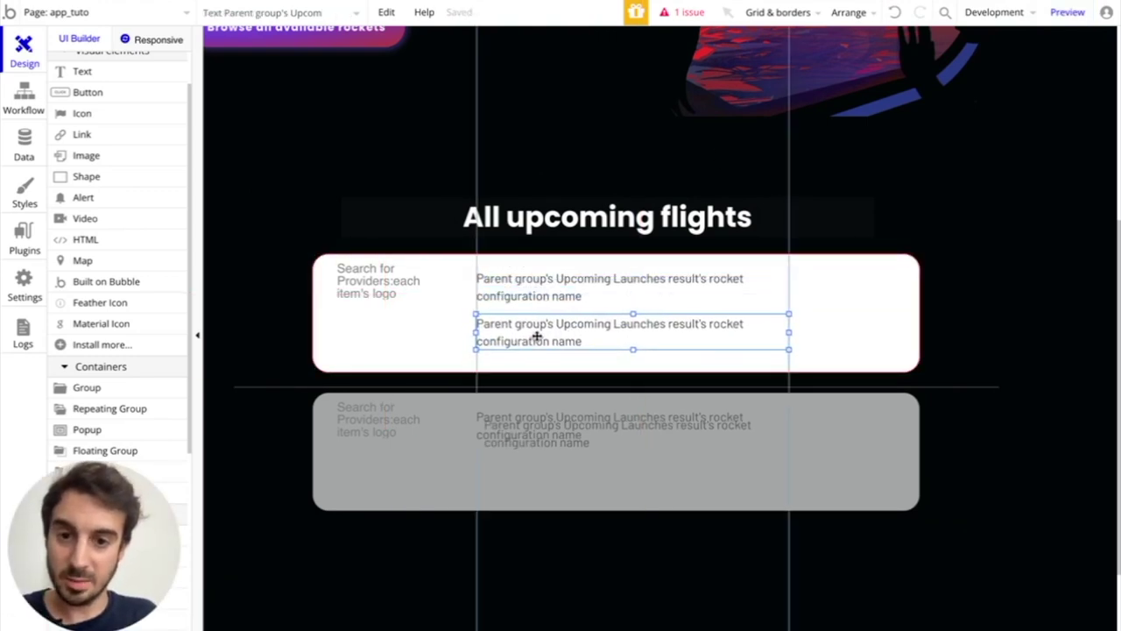
# Change the copied text's dynamic data to the Upcoming Launches result's mission description.
pyautogui.doubleClick(534, 334)
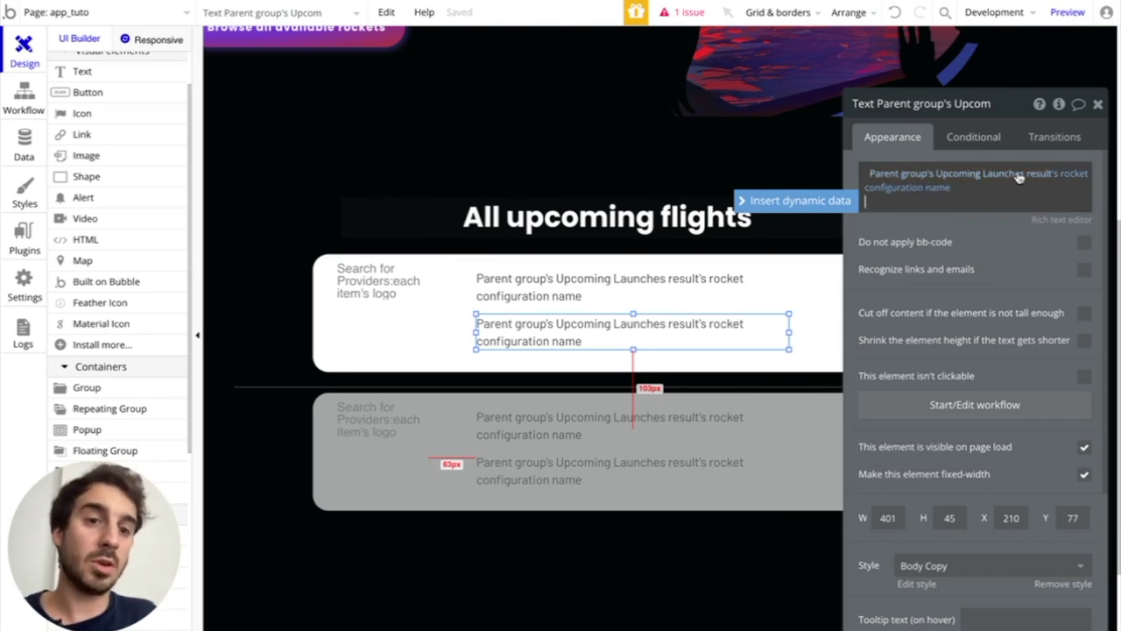
pyautogui.click(916, 188)
pyautogui.scroll(-2, 933, 300)
pyautogui.scroll(-5, 933, 300)
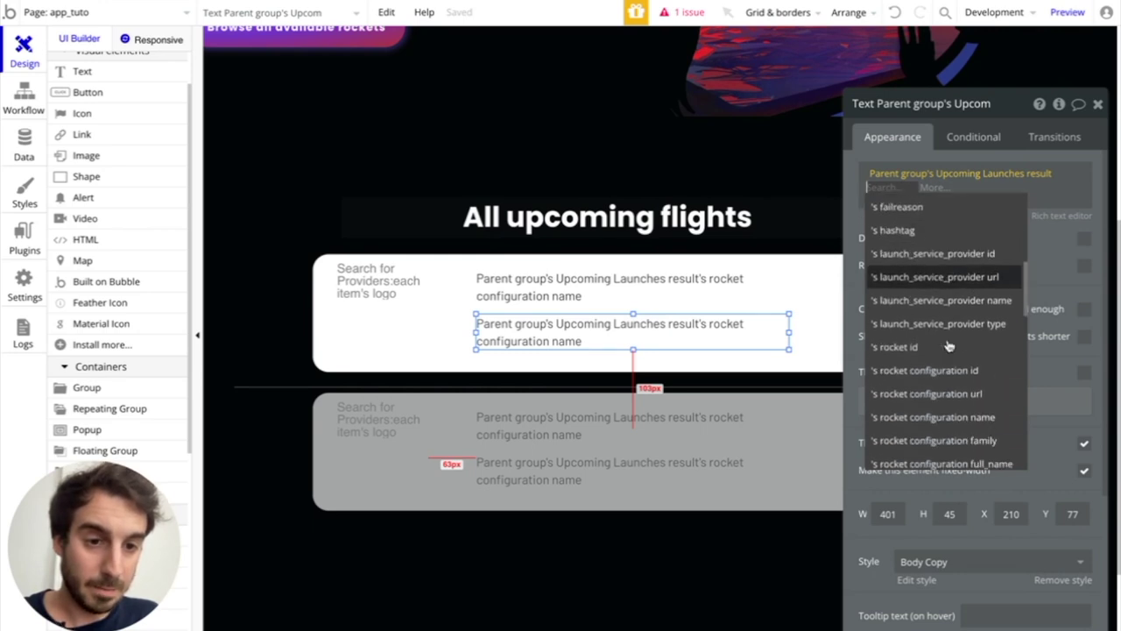
pyautogui.scroll(-4, 948, 347)
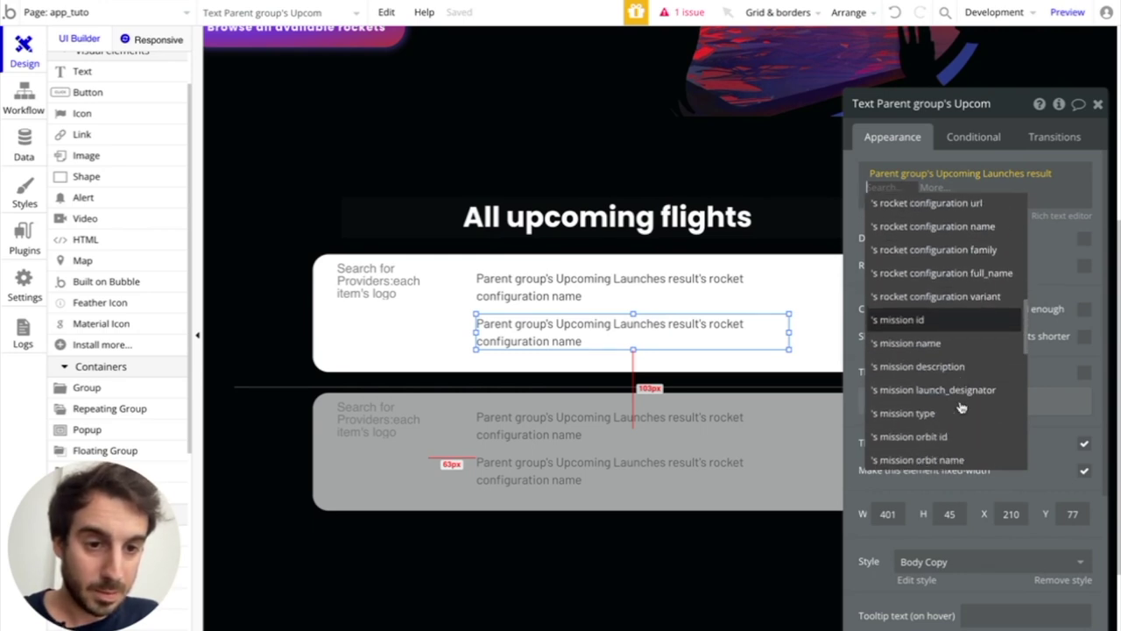
pyautogui.click(946, 366)
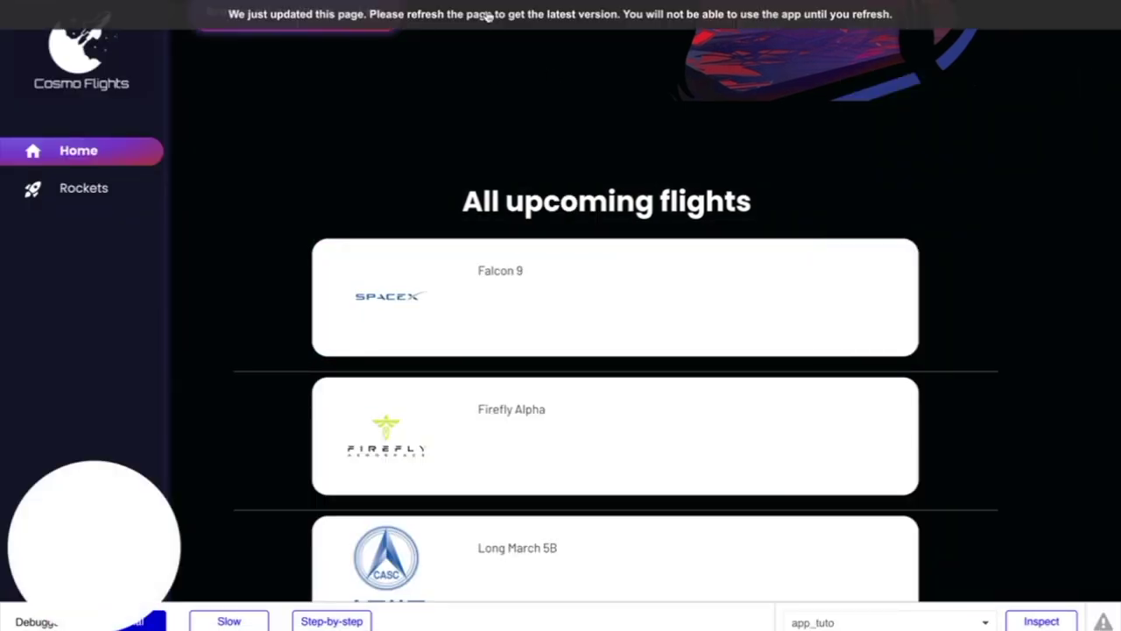
# Refresh the preview page and check the mission descriptions in the upcoming flights list.
pyautogui.click(488, 16)
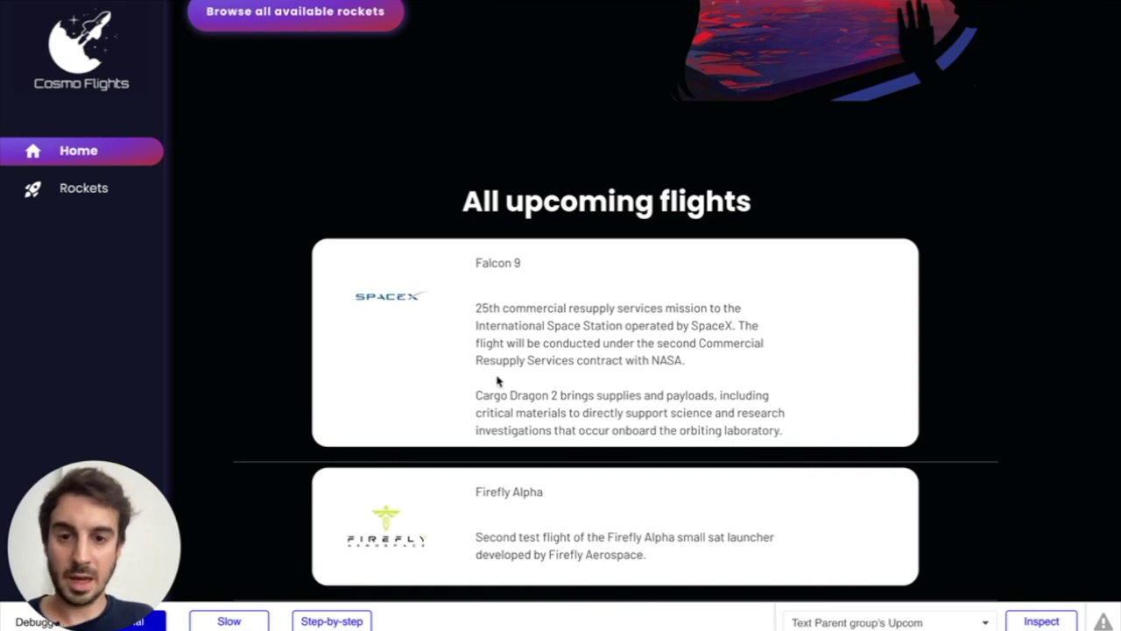
pyautogui.scroll(-3, 563, 391)
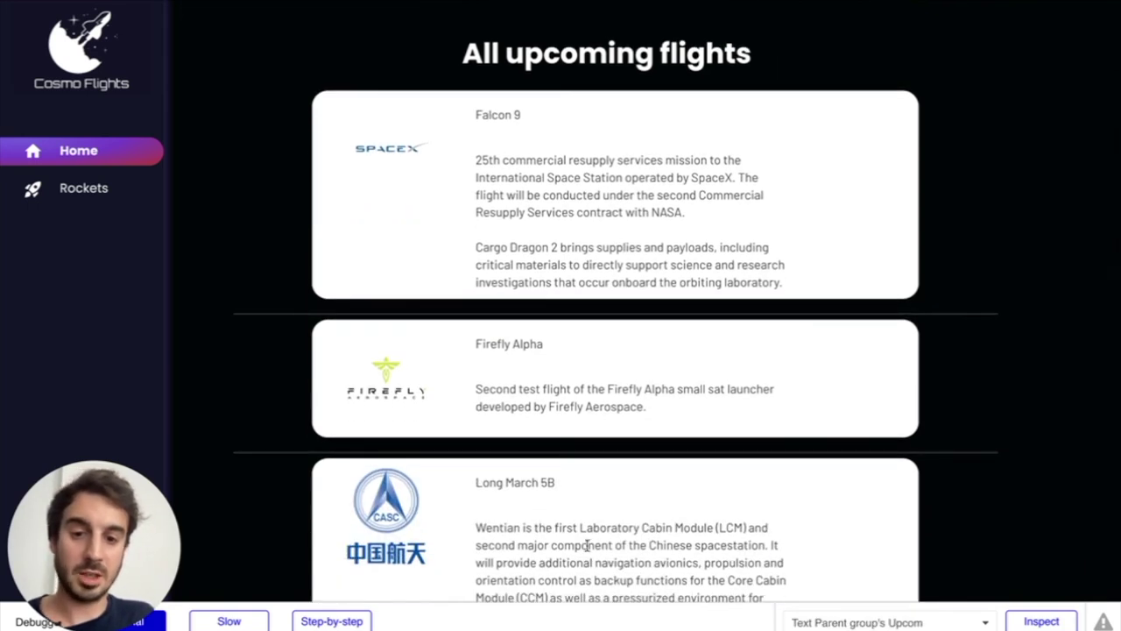
pyautogui.scroll(-1, 632, 517)
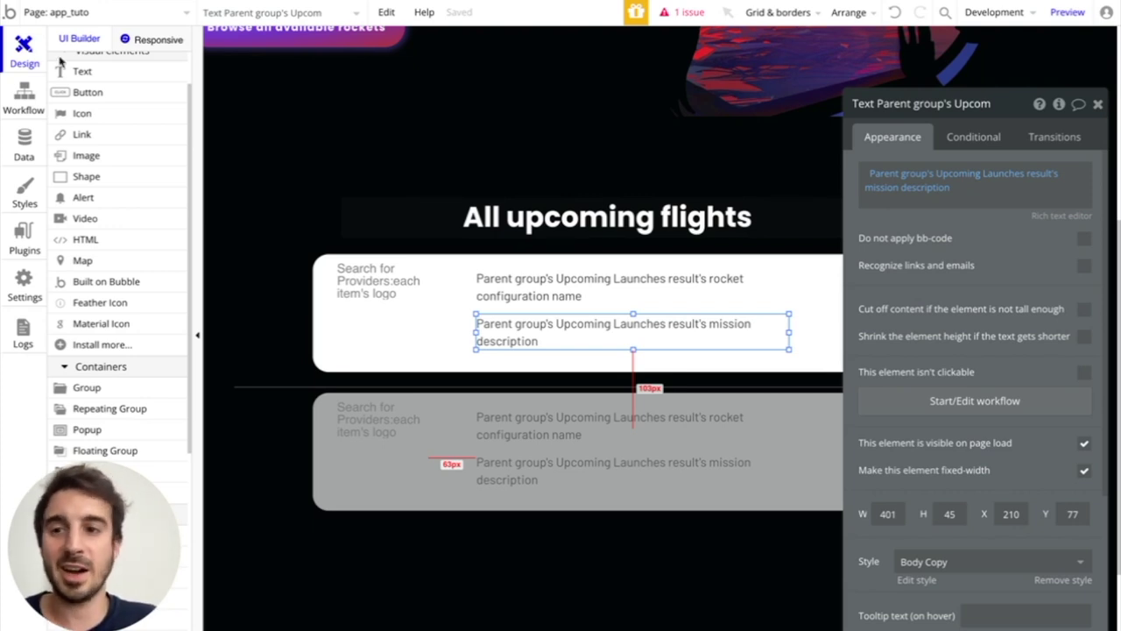
# Review the stored providers in the app data, then The space devs API in the API Connector plugin.
pyautogui.click(25, 155)
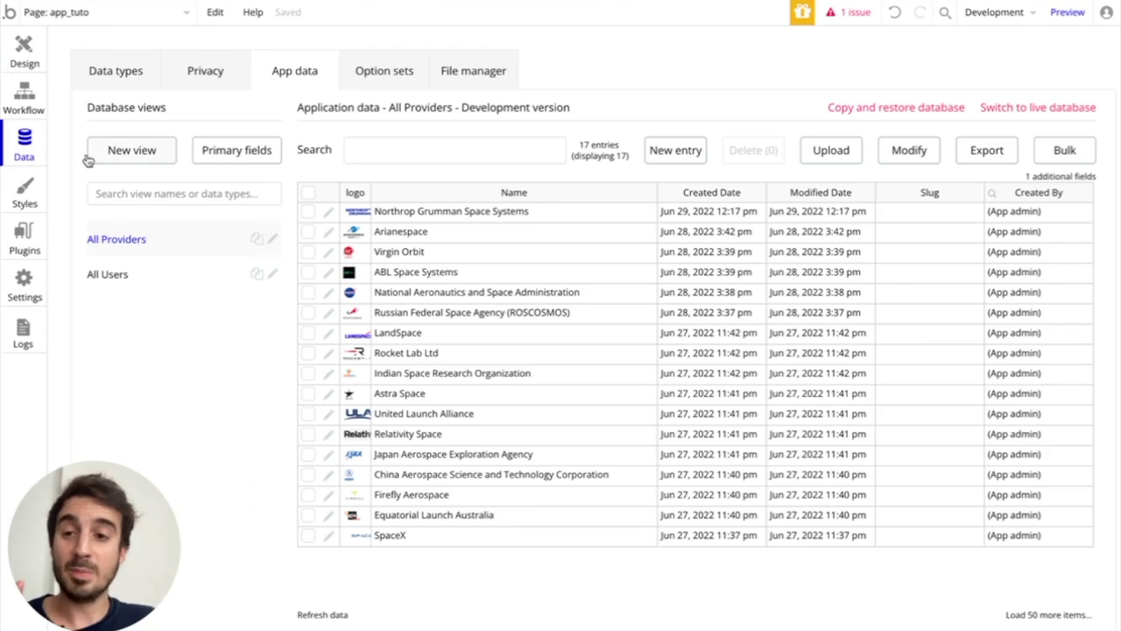
pyautogui.click(24, 247)
pyautogui.scroll(3, 592, 262)
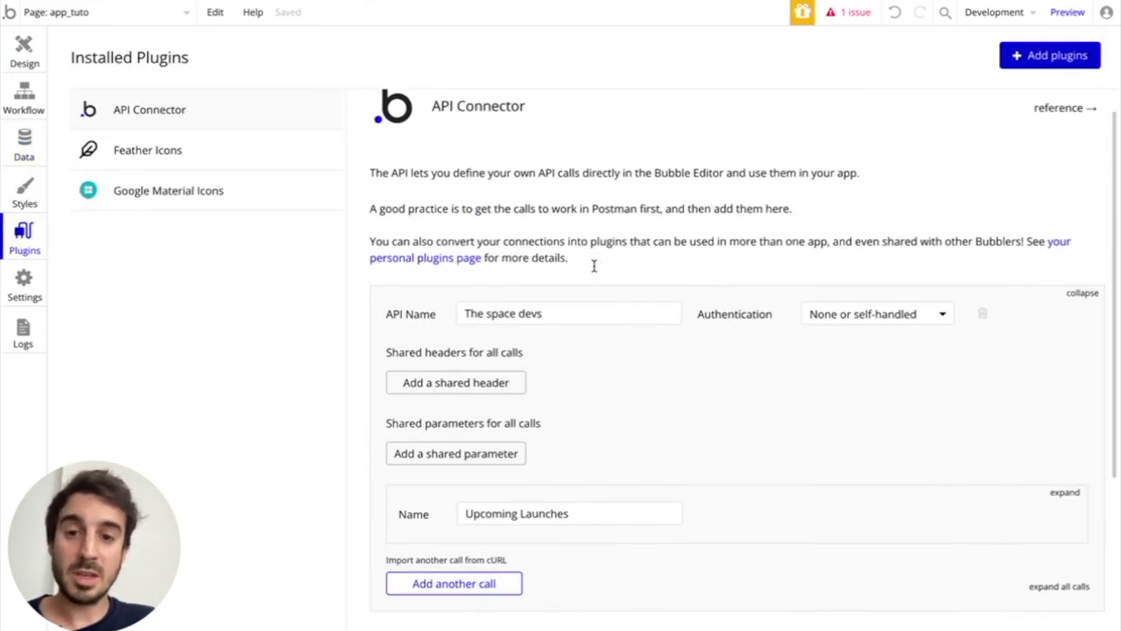
pyautogui.scroll(1, 594, 266)
pyautogui.scroll(-3, 595, 271)
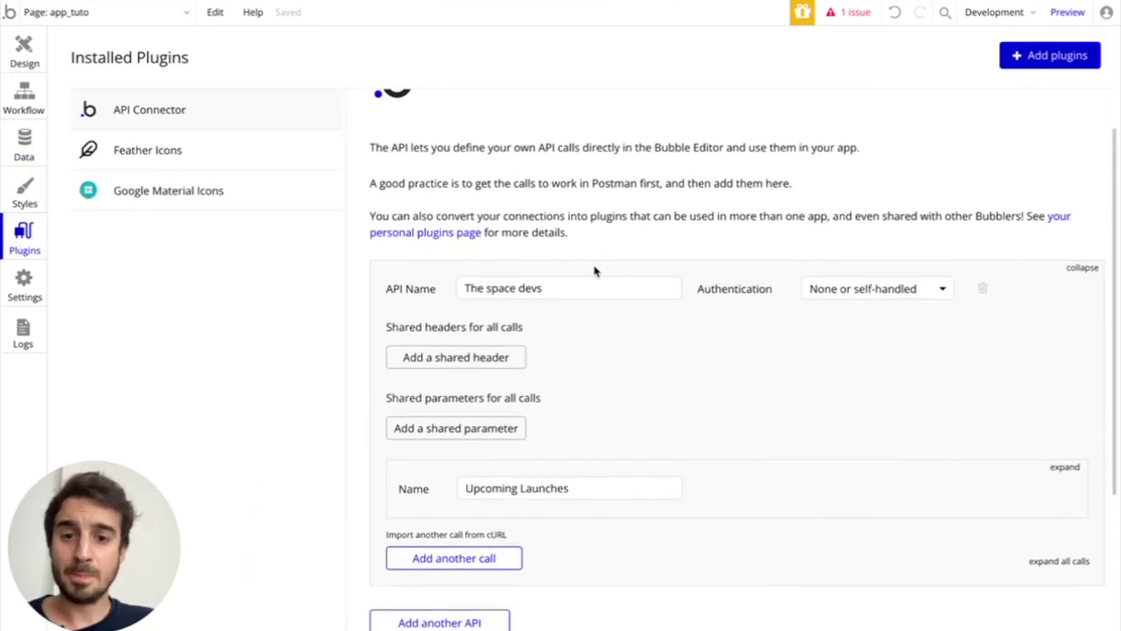
pyautogui.scroll(-2, 573, 313)
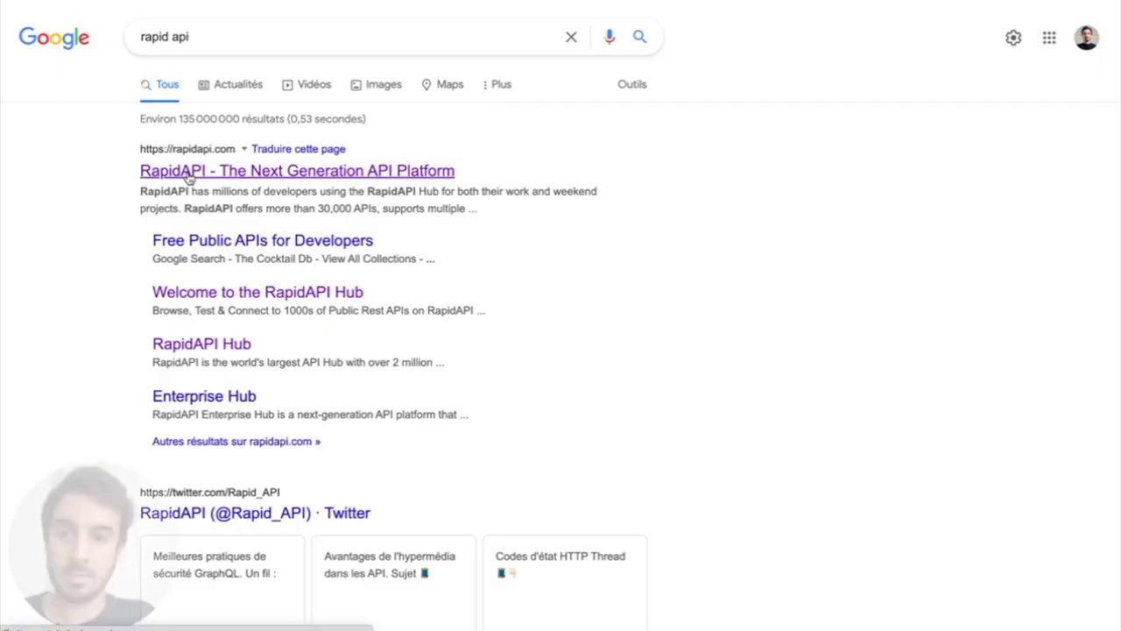
# Open the RapidAPI site from the Google results and browse the public APIs in its hub.
pyautogui.click(188, 175)
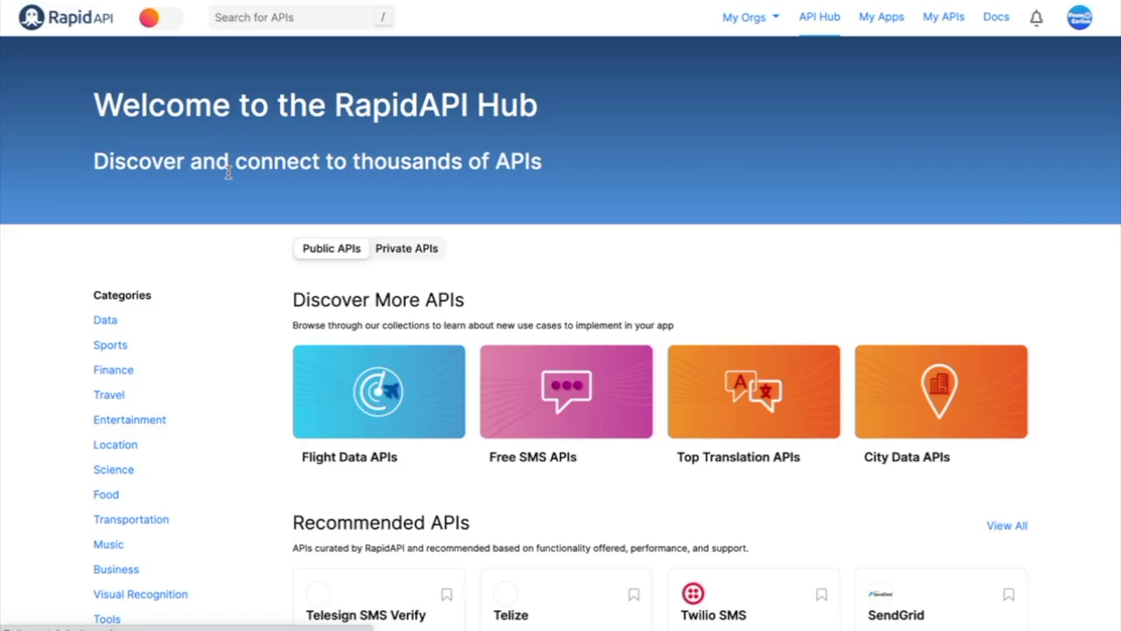
pyautogui.scroll(-2, 430, 311)
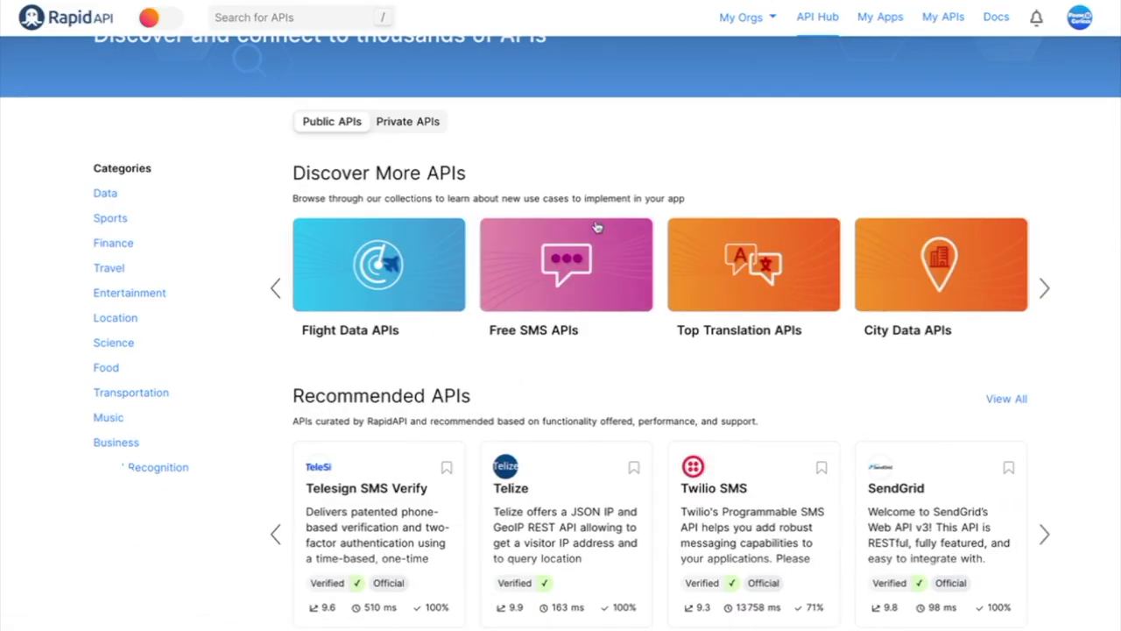
pyautogui.scroll(-2, 526, 219)
pyautogui.scroll(3, 519, 232)
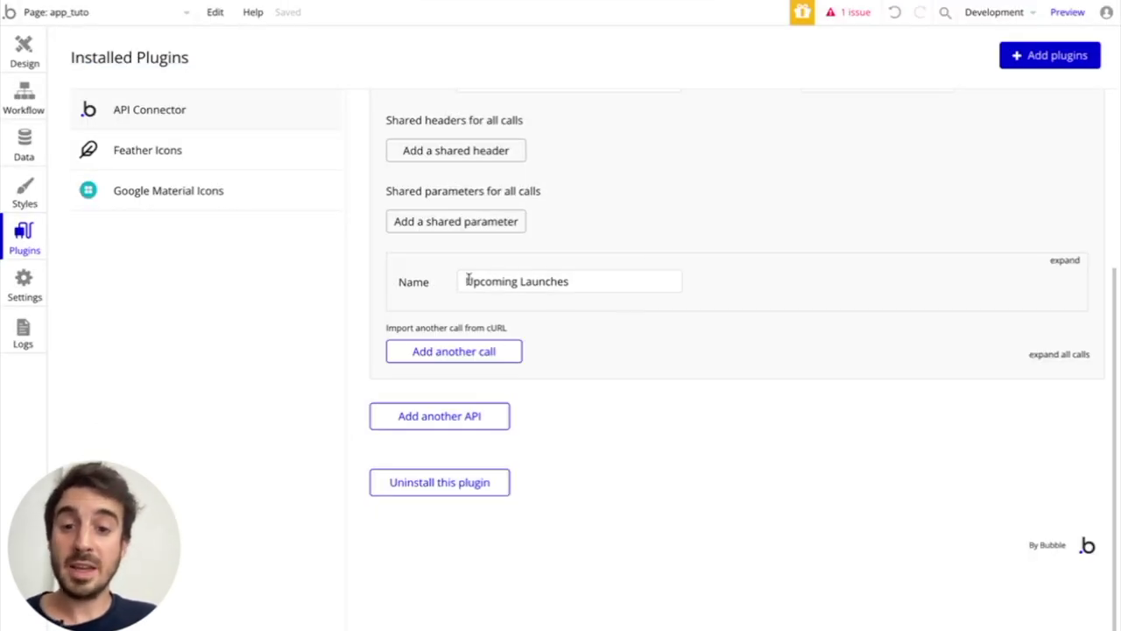
# Expand the Upcoming Launches call in Bubble's API Connector and review its URL, limit value and search parameter.
pyautogui.scroll(1, 599, 191)
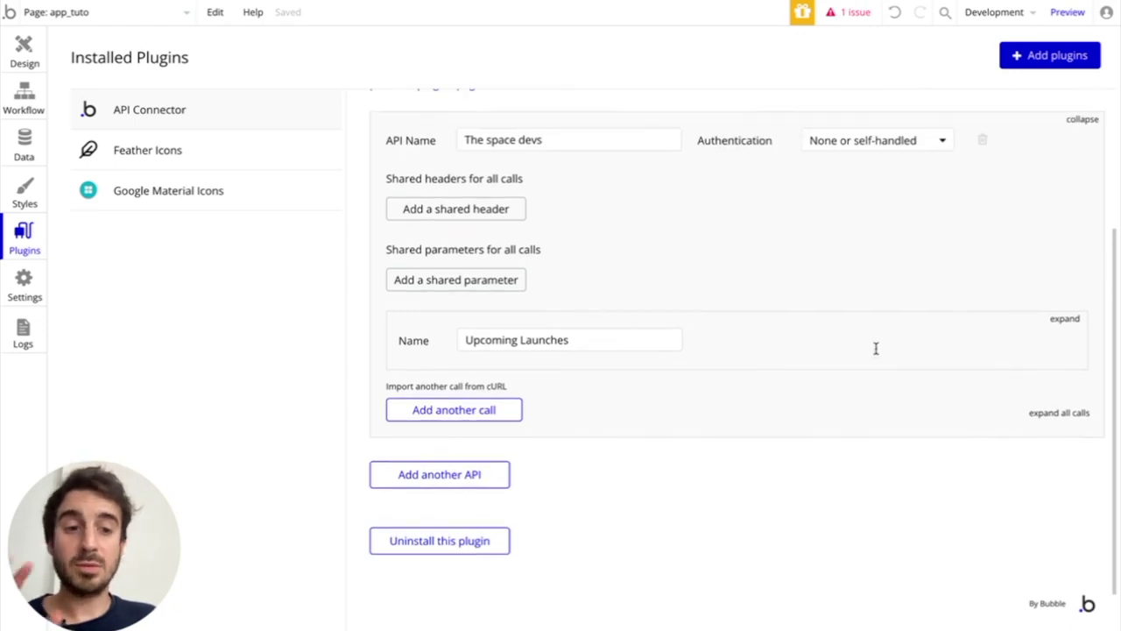
pyautogui.click(1065, 318)
pyautogui.scroll(-3, 718, 363)
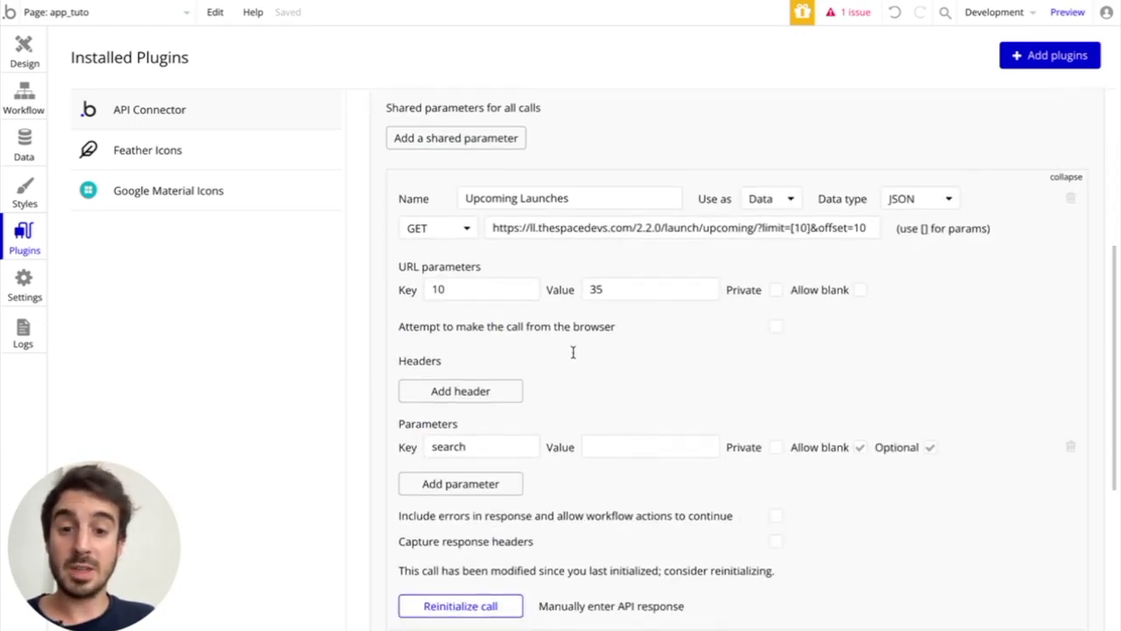
pyautogui.scroll(-1, 597, 330)
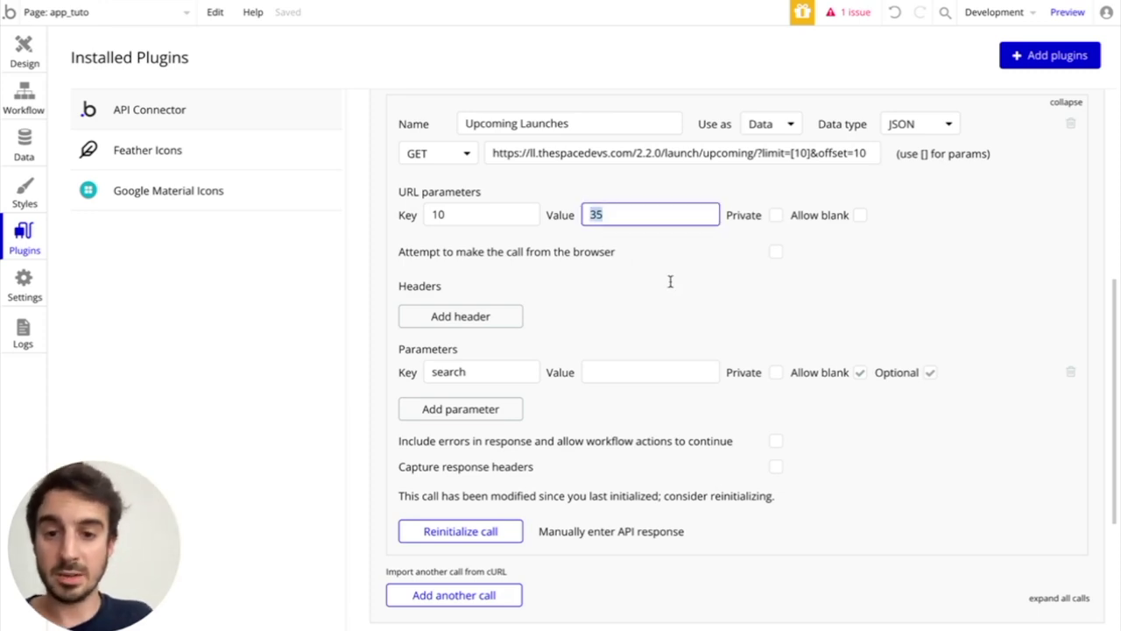
pyautogui.scroll(-2, 601, 322)
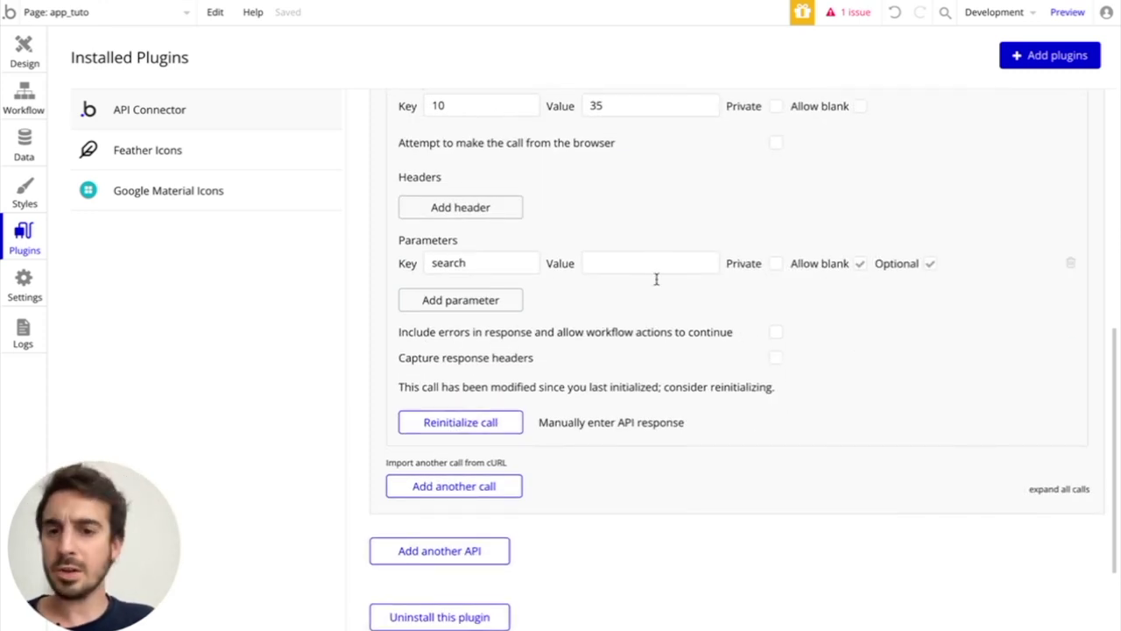